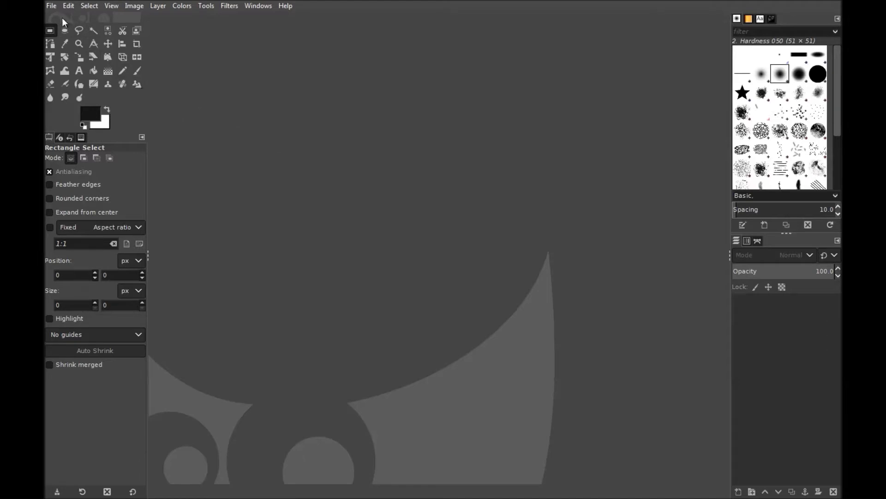
- Start a new image and set both its width and height to 2049 px
left_click(51, 6)
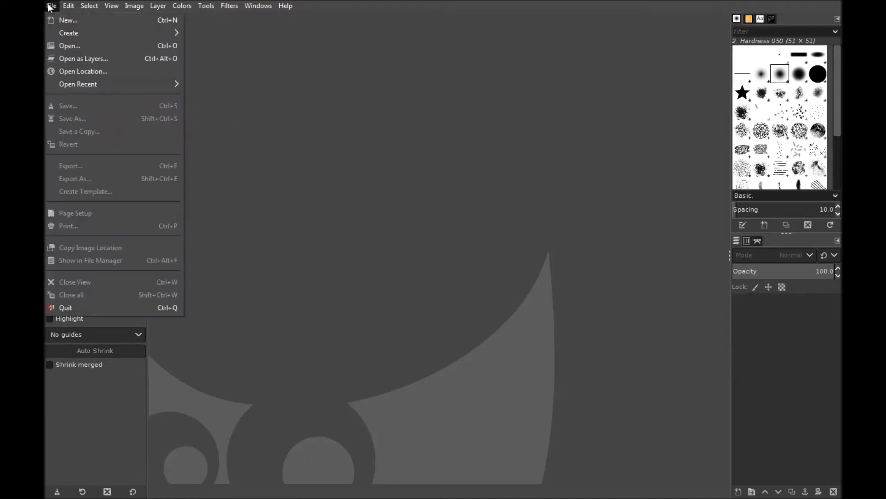
left_click(56, 6)
left_click(54, 5)
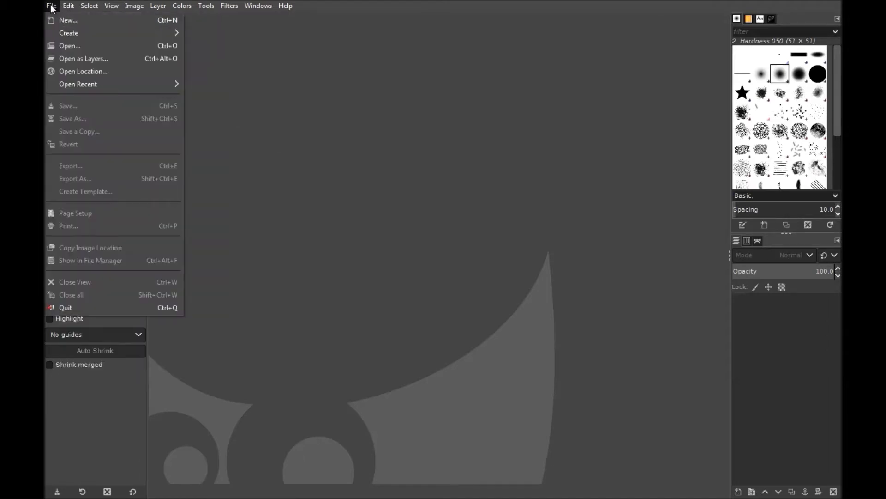
left_click(69, 21)
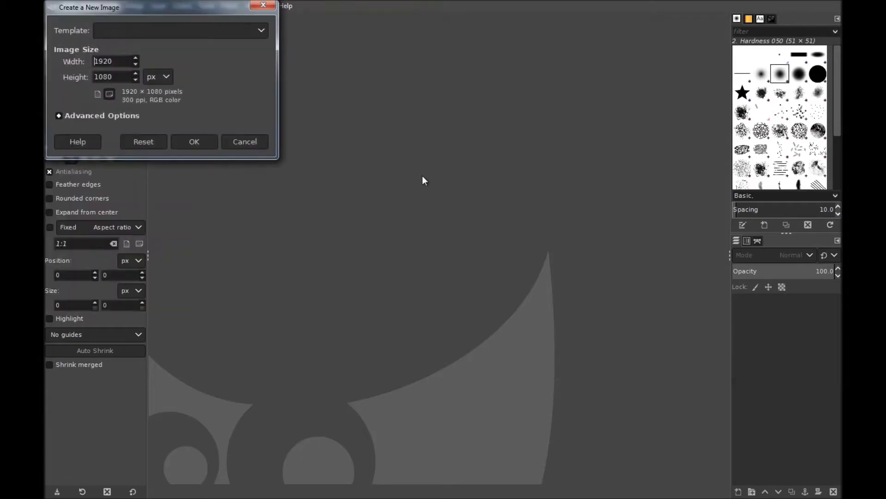
left_click_drag(208, 5, 456, 46)
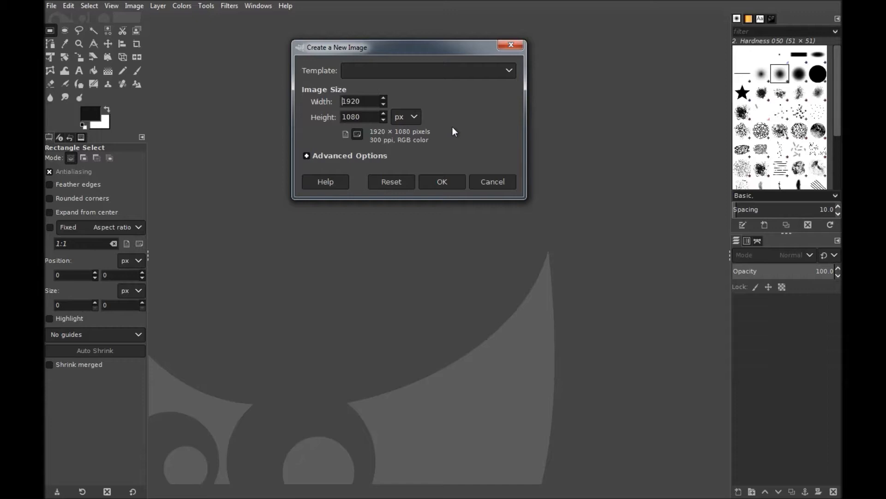
left_click_drag(362, 101, 331, 102)
type("2049")
left_click_drag(363, 117, 330, 118)
type("2049")
- Set the new image's color space to Grayscale and precision to 16-bit integer, and create it
left_click(311, 157)
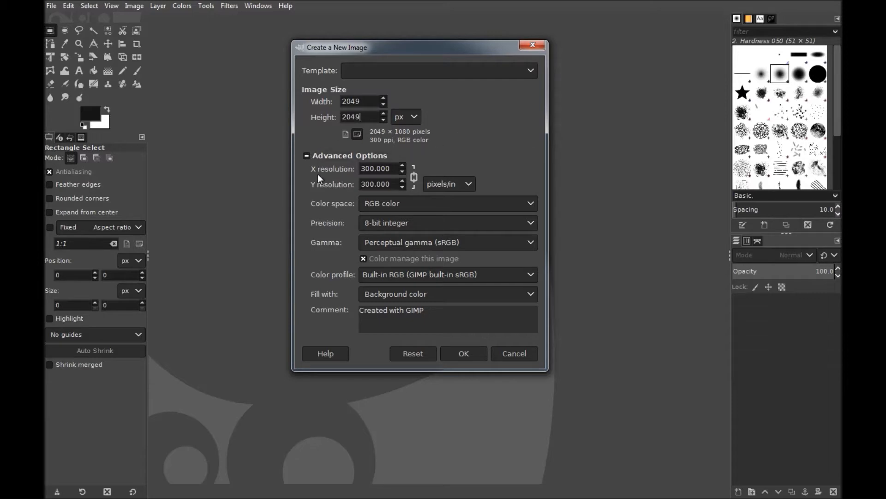
left_click(422, 202)
left_click(422, 221)
left_click(422, 224)
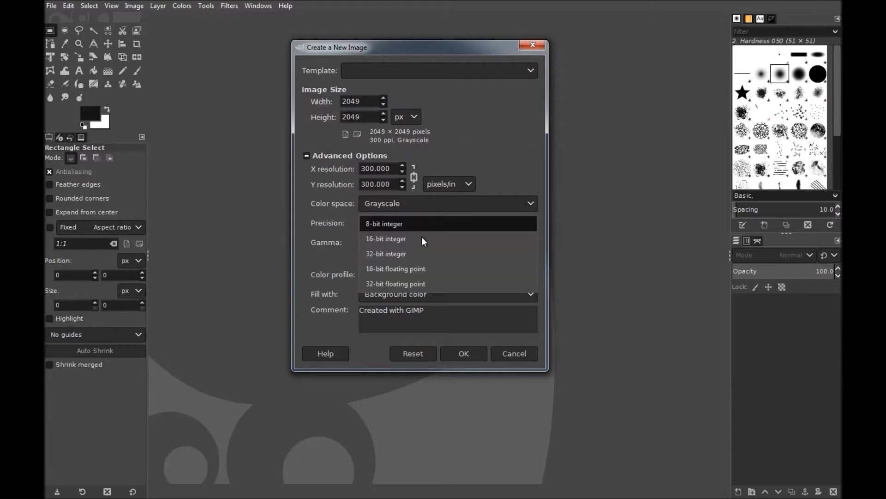
left_click(423, 243)
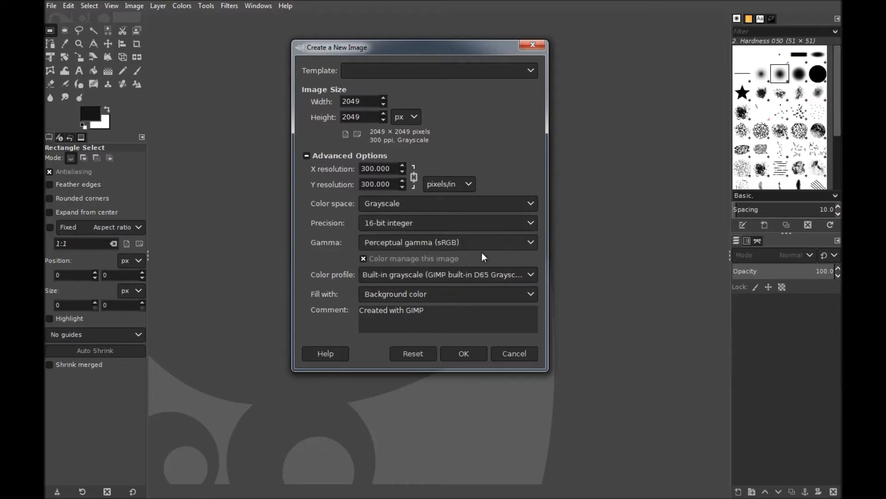
left_click(478, 356)
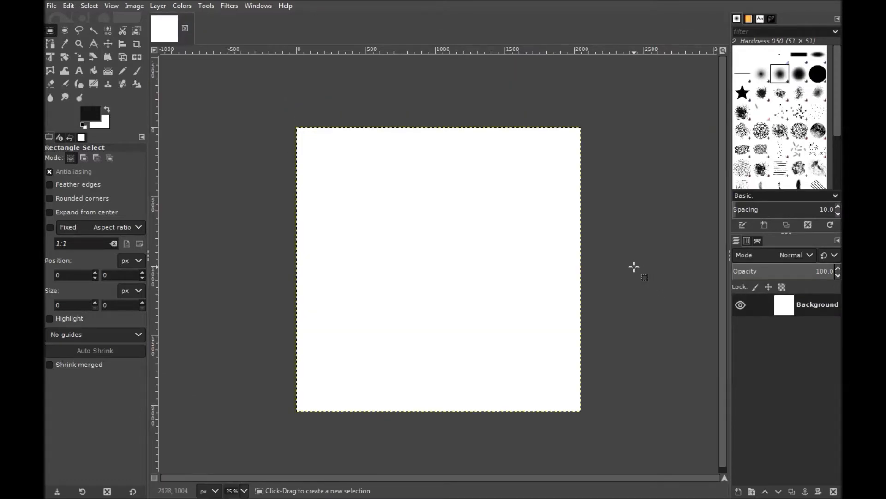
- Render Difference Clouds noise over the Background layer
key("plus")
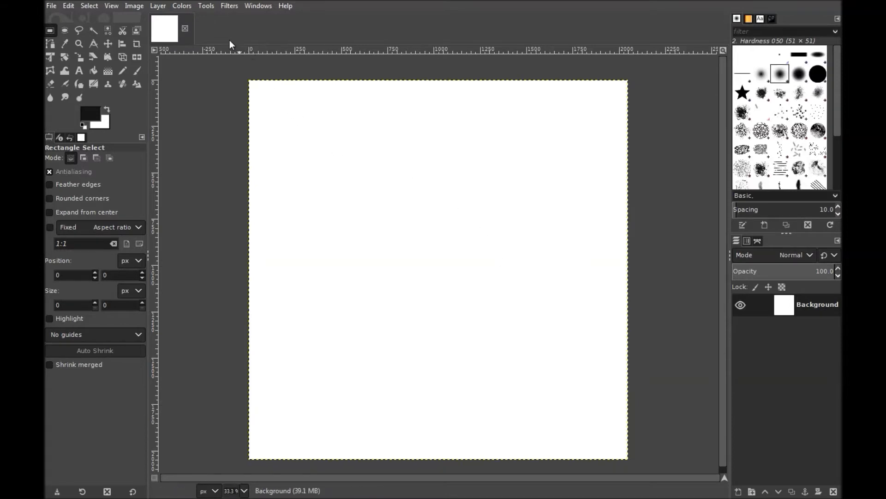
left_click(228, 6)
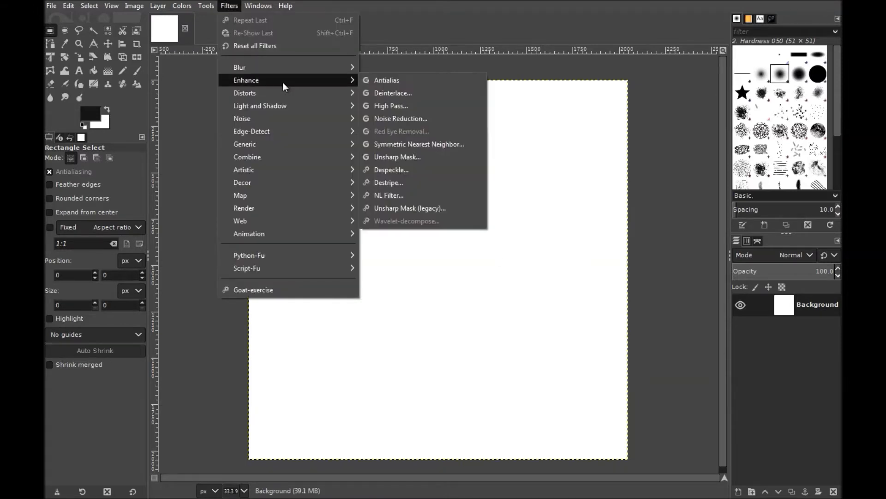
mouse_move(303, 211)
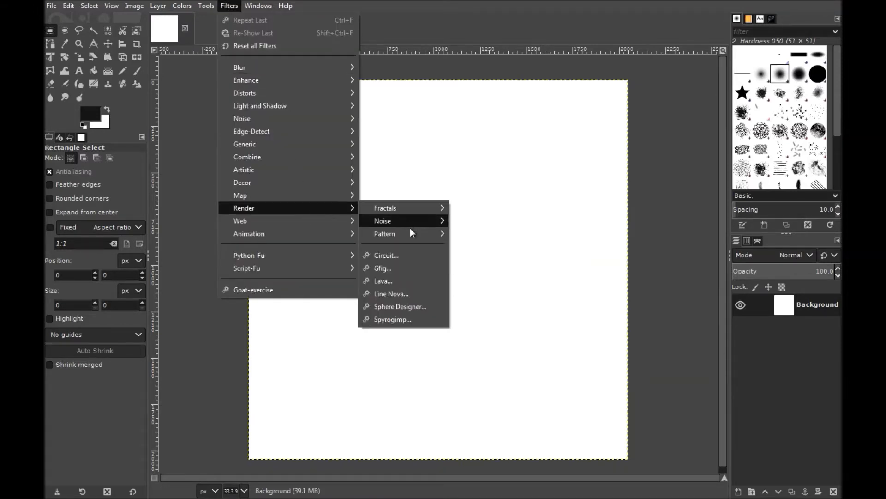
mouse_move(411, 225)
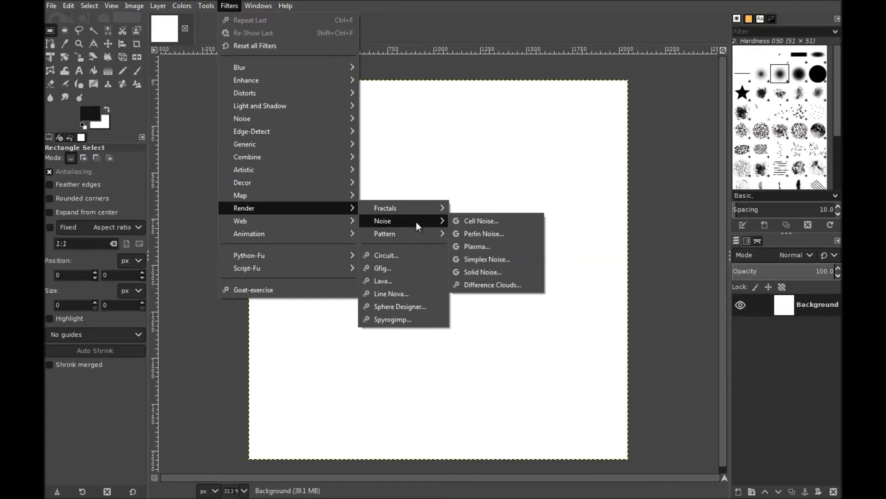
left_click(492, 284)
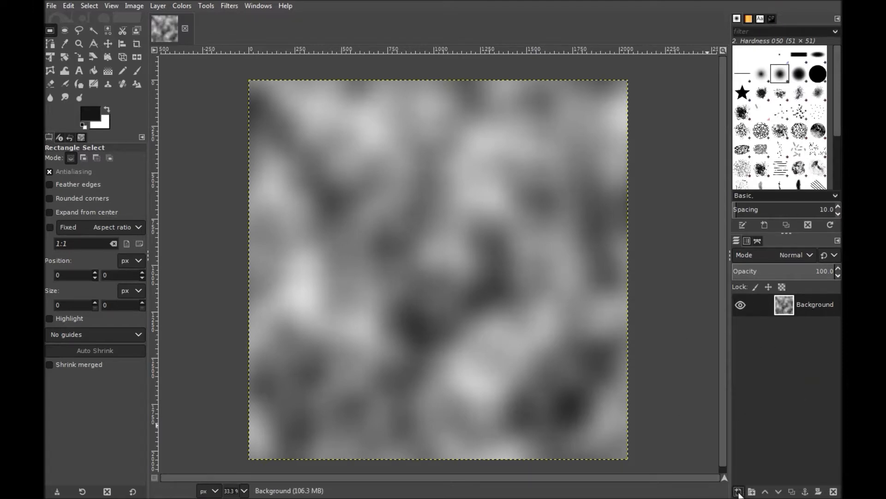
- Add a new transparent layer named Water
left_click(739, 491)
type("Water")
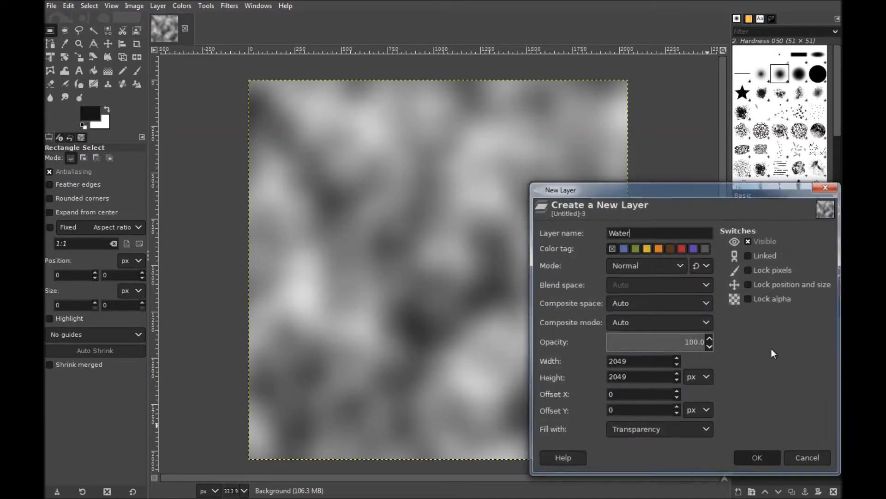
key("Return")
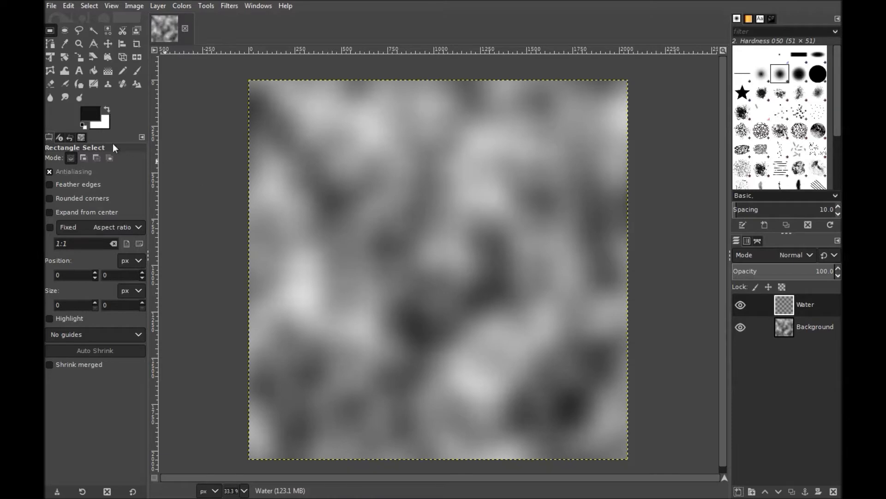
- Choose the Paintbrush tool and set the foreground color to black (000000)
left_click(137, 70)
left_click(92, 115)
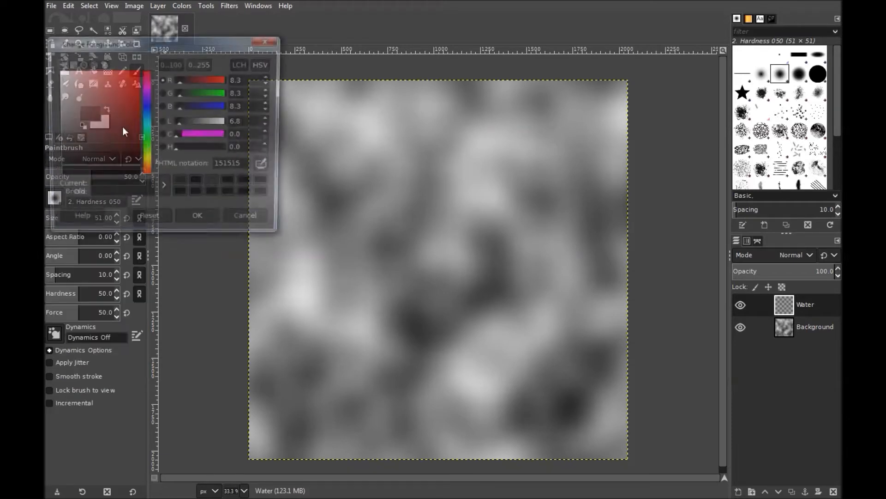
left_click_drag(60, 167, 59, 181)
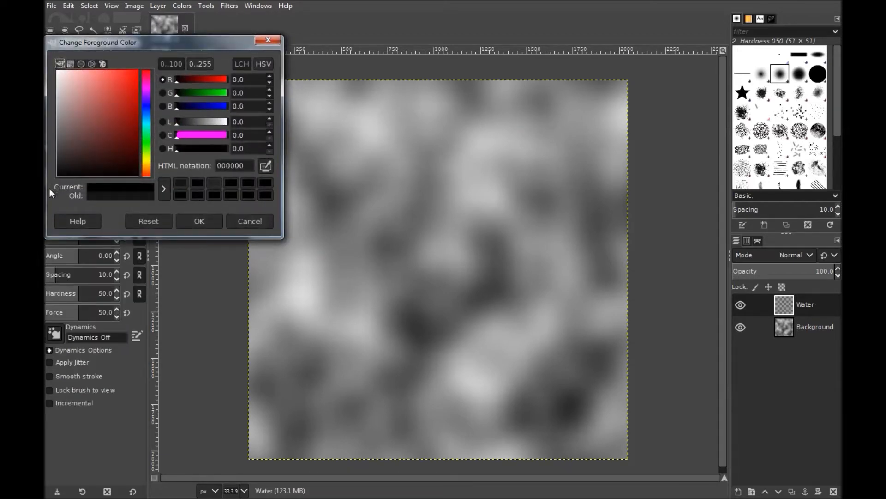
left_click(199, 221)
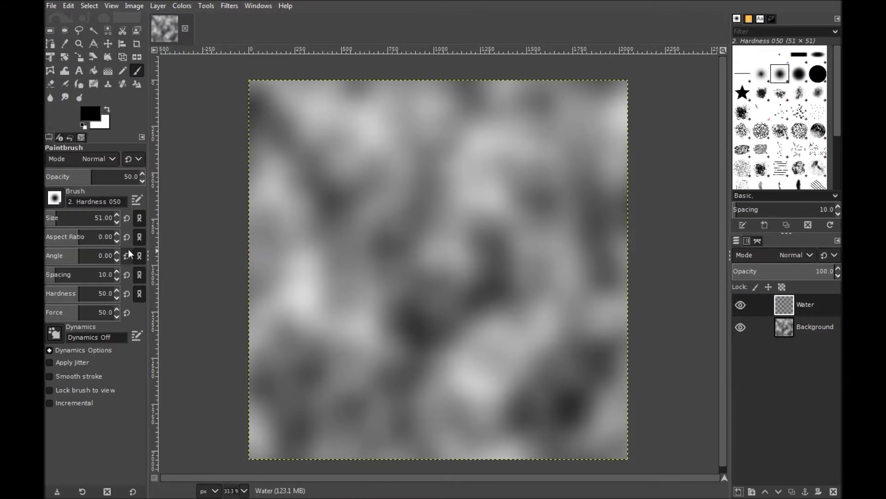
- Configure the paintbrush with the Hardness 025 brush, 100 opacity and a size of about 435.64
left_click_drag(56, 218, 100, 216)
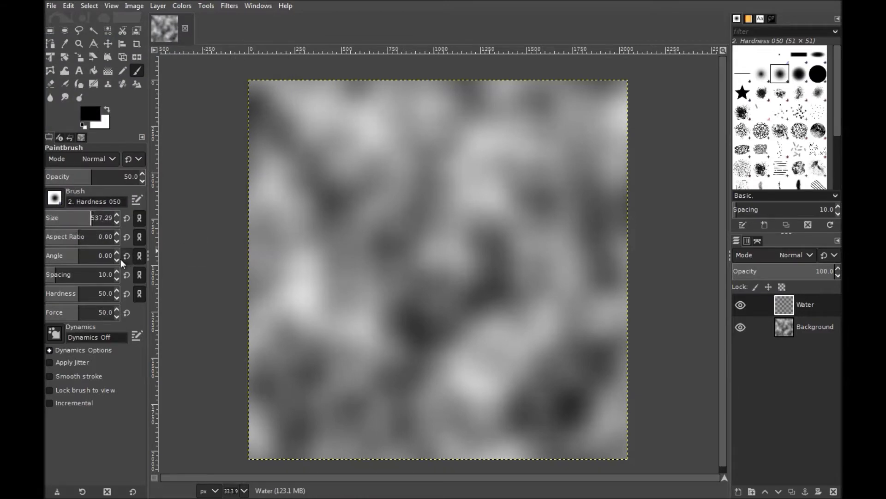
left_click(55, 196)
left_click(57, 236)
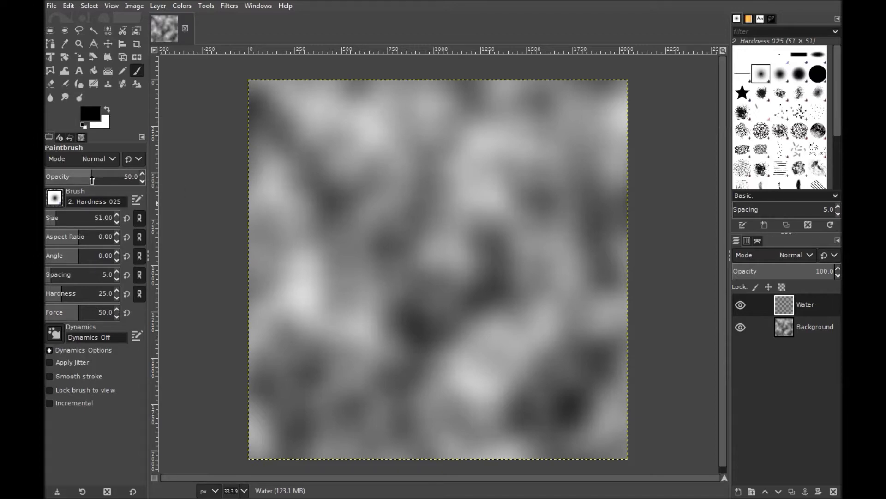
left_click_drag(90, 181, 151, 181)
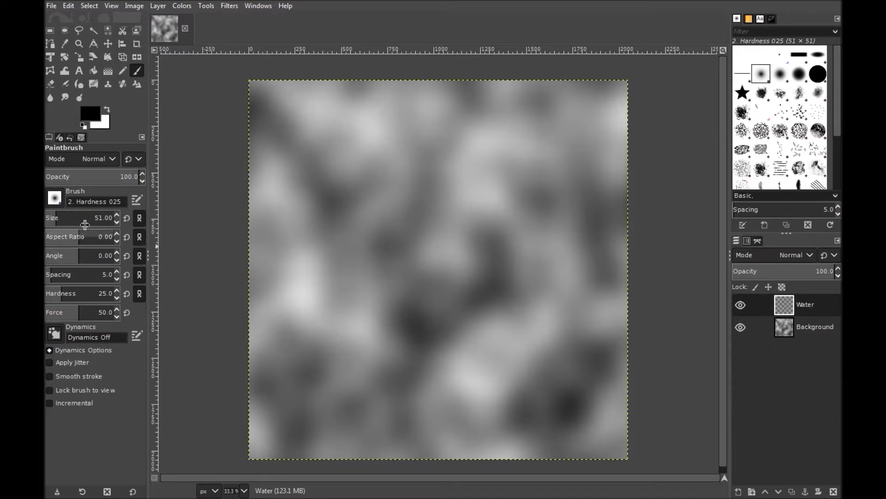
left_click(62, 218)
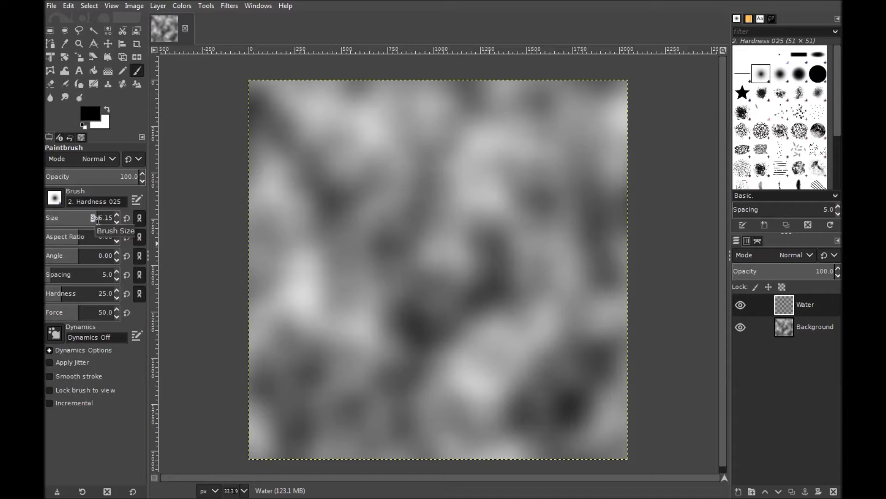
left_click(85, 221)
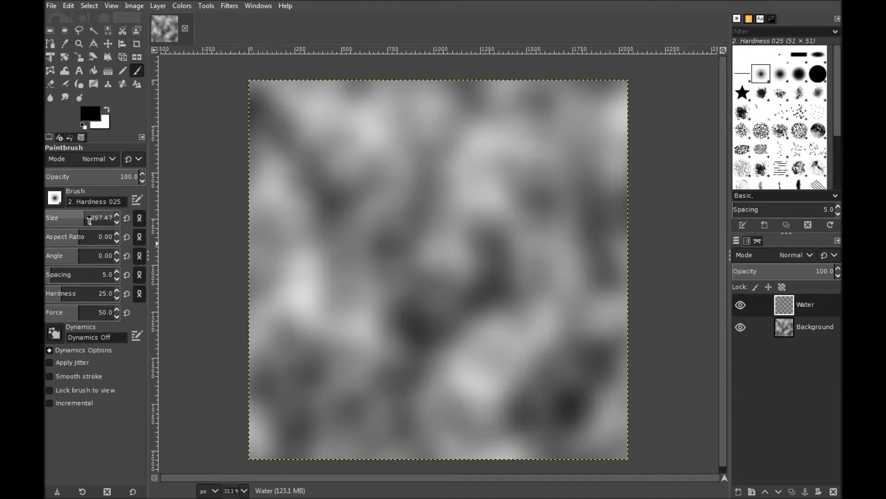
left_click(87, 219)
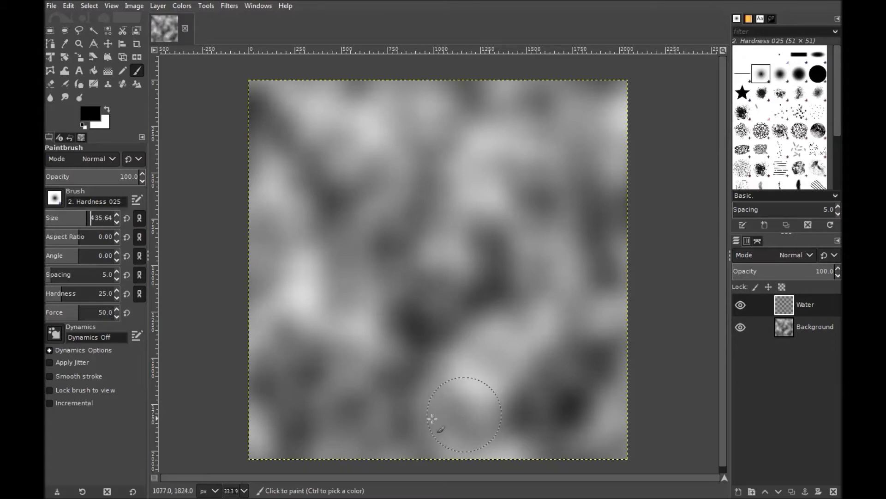
- Paint a large black water body across the Water layer's lower part and right edge, plus thin branching rivers at brush size 80.60
mouse_move(376, 427)
left_mouse_down()
mouse_move(418, 432)
mouse_move(410, 444)
mouse_move(368, 450)
mouse_move(347, 434)
mouse_move(322, 437)
mouse_move(433, 416)
mouse_move(453, 399)
mouse_move(449, 410)
mouse_move(379, 425)
left_mouse_up()
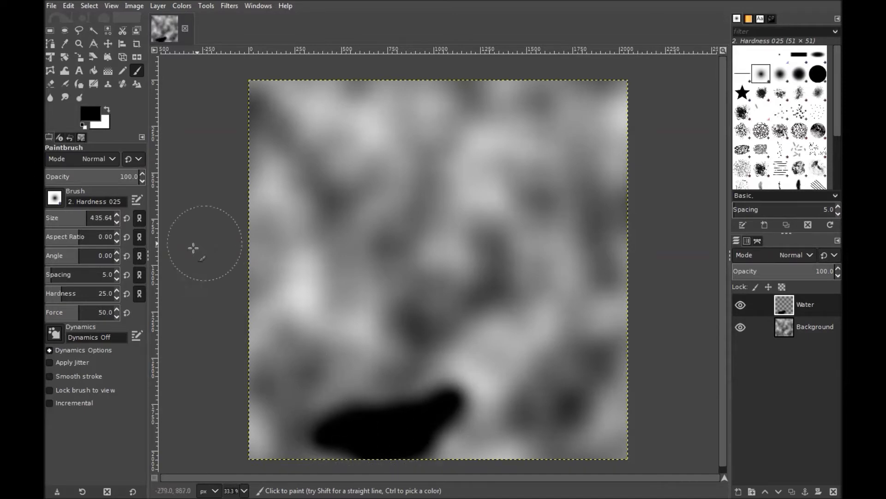
left_click(91, 111)
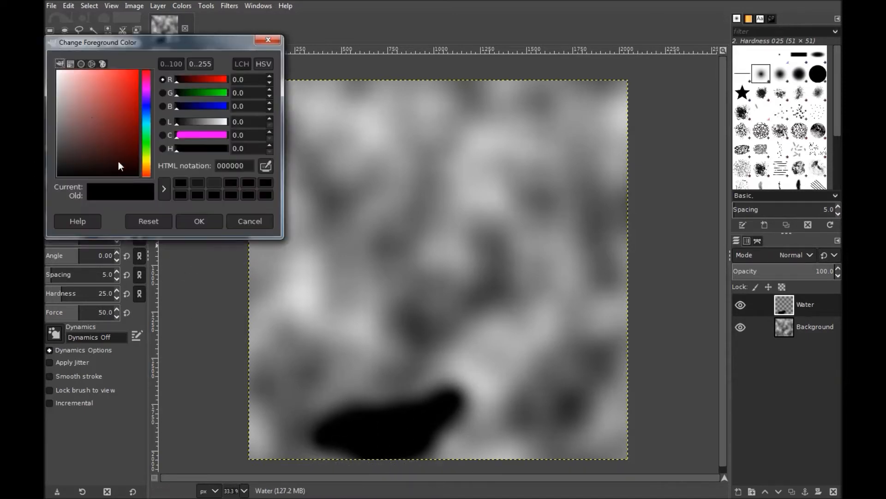
left_click(200, 222)
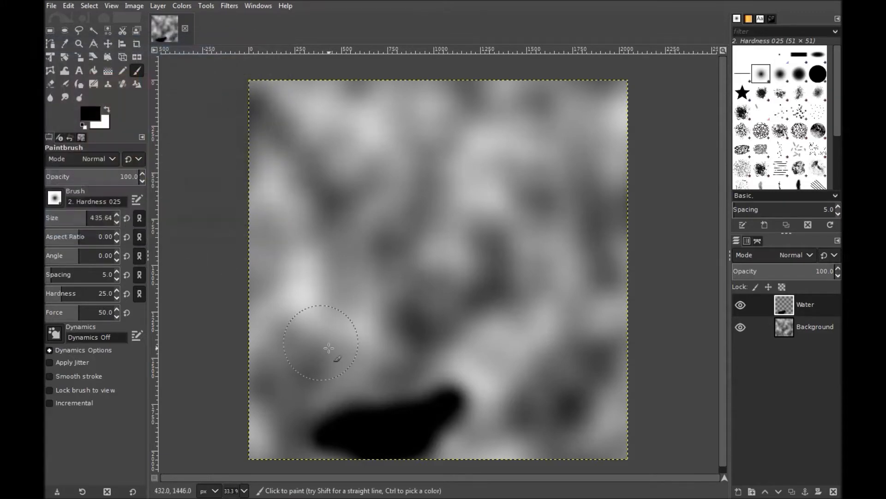
mouse_move(427, 379)
left_mouse_down()
mouse_move(441, 411)
mouse_move(474, 382)
mouse_move(586, 332)
mouse_move(610, 306)
mouse_move(636, 243)
mouse_move(632, 285)
mouse_move(583, 350)
mouse_move(444, 434)
mouse_move(515, 422)
mouse_move(546, 426)
mouse_move(528, 436)
mouse_move(535, 441)
mouse_move(580, 432)
mouse_move(559, 394)
mouse_move(543, 393)
mouse_move(602, 382)
mouse_move(623, 286)
mouse_move(574, 465)
mouse_move(588, 445)
mouse_move(591, 460)
mouse_move(563, 468)
mouse_move(530, 414)
mouse_move(373, 446)
mouse_move(307, 421)
mouse_move(338, 403)
mouse_move(411, 396)
mouse_move(316, 411)
mouse_move(477, 381)
mouse_move(566, 344)
mouse_move(628, 267)
mouse_move(659, 199)
mouse_move(621, 284)
mouse_move(576, 351)
mouse_move(515, 393)
mouse_move(307, 417)
mouse_move(297, 406)
mouse_move(390, 383)
mouse_move(366, 374)
mouse_move(337, 381)
mouse_move(312, 404)
mouse_move(437, 415)
left_mouse_up()
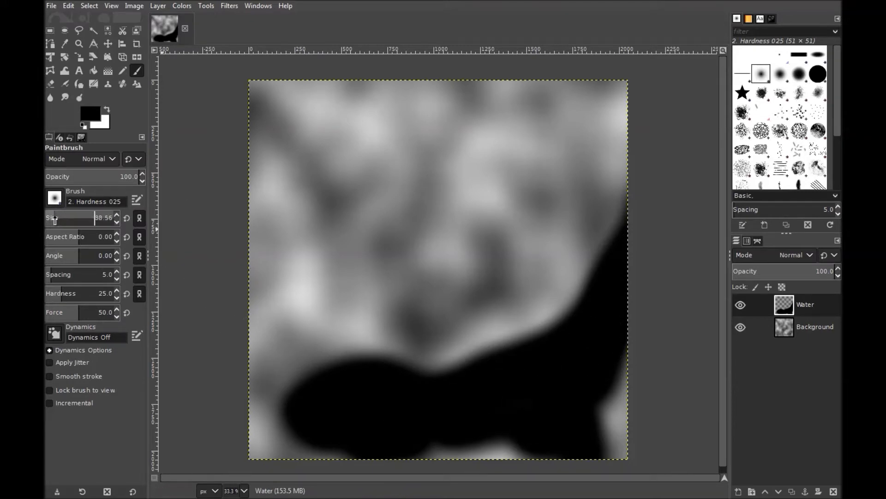
left_click_drag(54, 219, 56, 219)
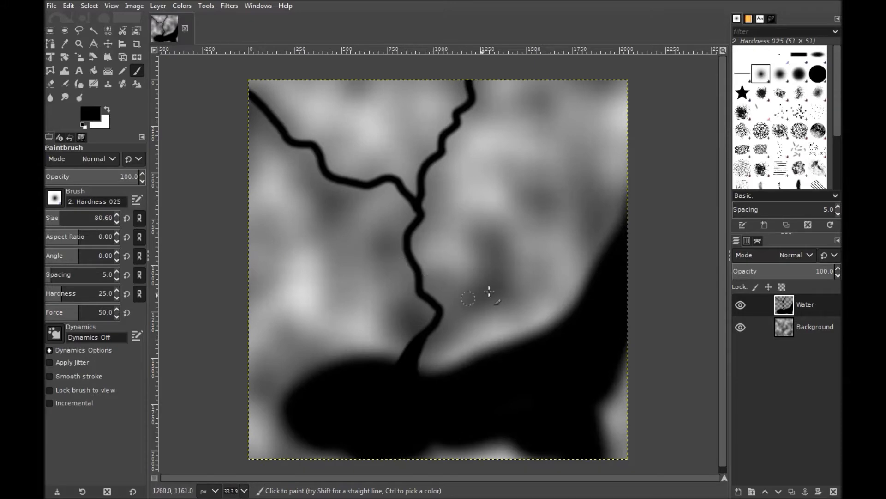
- Select the Background layer and set the foreground color to dark gray 121212
left_click(814, 329)
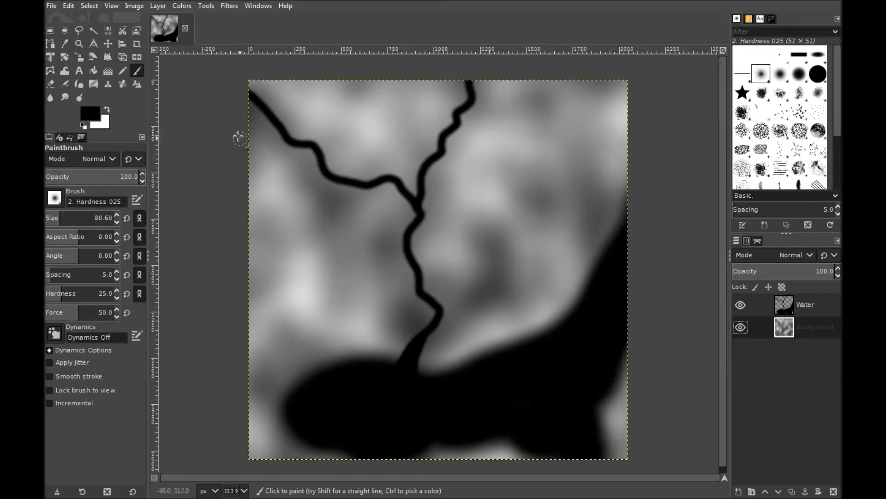
left_click(92, 118)
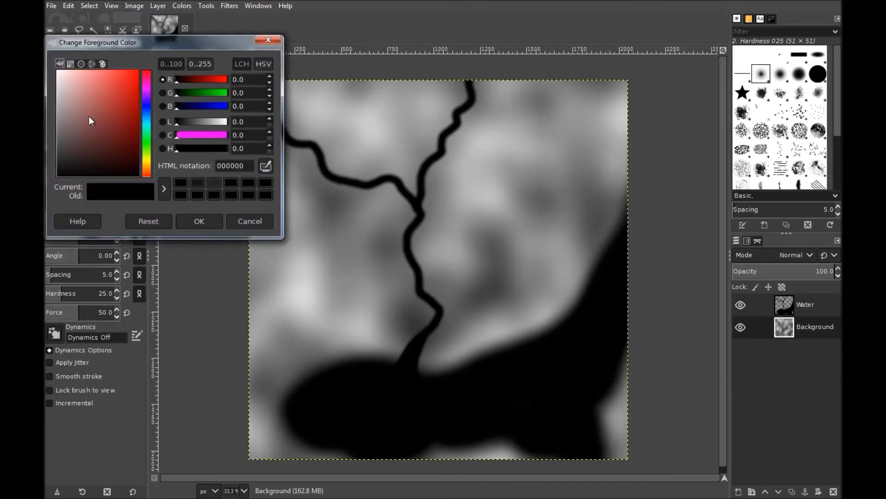
left_click_drag(59, 172, 52, 170)
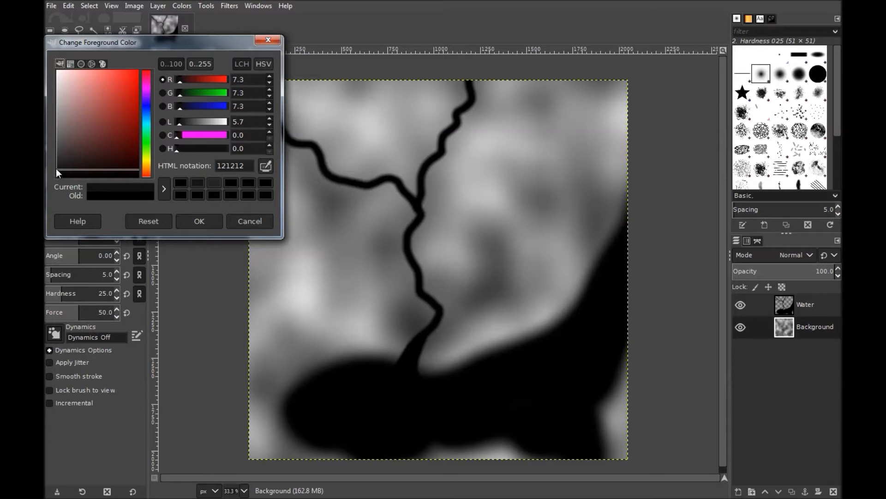
left_click(200, 222)
- Set the paintbrush opacity to 50 and its size to about 445.41
left_click(95, 177)
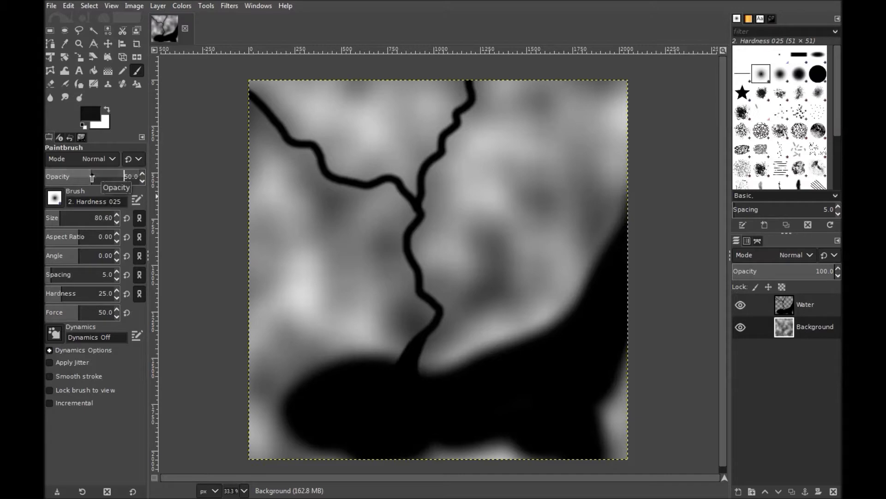
left_click(61, 218)
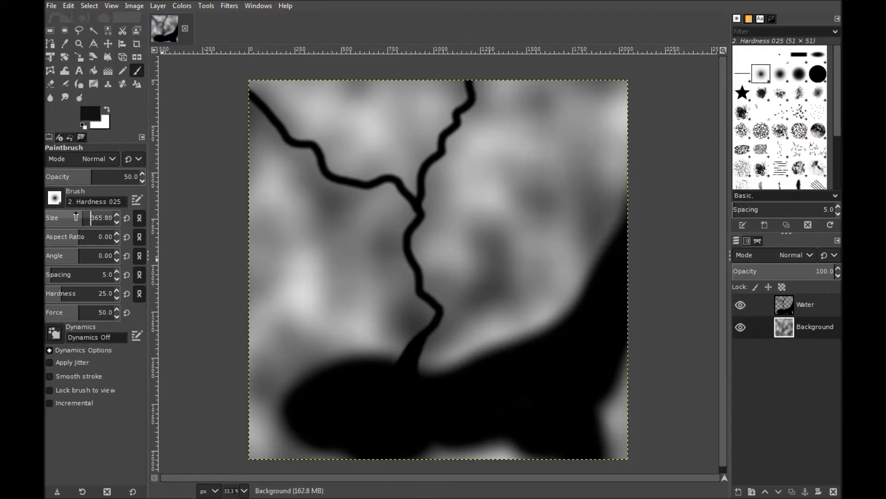
left_click_drag(82, 219, 90, 218)
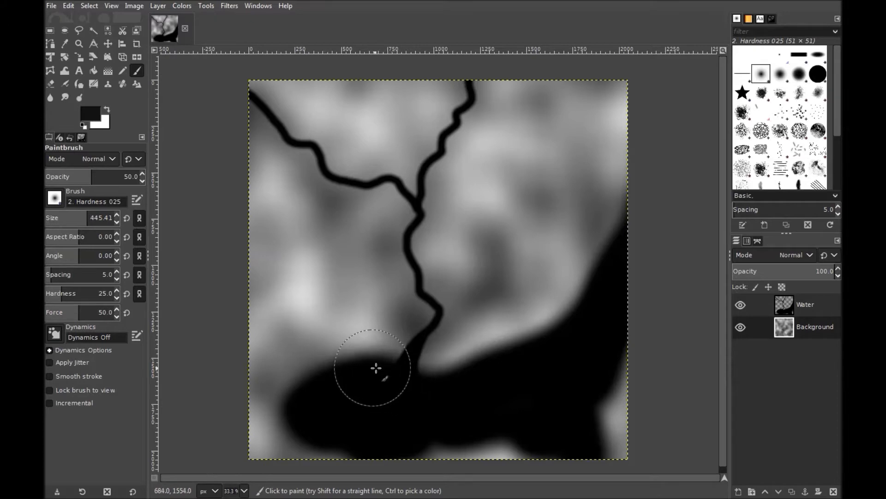
- Paint dark gray lowlands on the Background layer along the shoreline and both banks of the branching rivers
mouse_move(394, 364)
left_mouse_down()
mouse_move(346, 362)
mouse_move(407, 351)
mouse_move(309, 371)
mouse_move(336, 355)
mouse_move(302, 388)
mouse_move(321, 362)
mouse_move(299, 375)
mouse_move(286, 394)
mouse_move(304, 369)
mouse_move(285, 399)
mouse_move(279, 391)
mouse_move(281, 439)
mouse_move(293, 449)
mouse_move(269, 424)
mouse_move(275, 381)
mouse_move(312, 355)
mouse_move(386, 346)
mouse_move(418, 323)
mouse_move(391, 359)
mouse_move(428, 317)
mouse_move(383, 349)
mouse_move(388, 336)
mouse_move(322, 344)
mouse_move(386, 333)
mouse_move(422, 310)
mouse_move(395, 236)
mouse_move(412, 304)
mouse_move(396, 244)
mouse_move(436, 316)
mouse_move(430, 381)
mouse_move(444, 325)
mouse_move(457, 371)
mouse_move(445, 297)
mouse_move(454, 370)
mouse_move(498, 346)
mouse_move(448, 368)
mouse_move(559, 331)
mouse_move(623, 212)
mouse_move(560, 323)
mouse_move(587, 265)
mouse_move(593, 198)
mouse_move(538, 317)
mouse_move(511, 336)
mouse_move(433, 376)
mouse_move(442, 370)
mouse_move(277, 409)
mouse_move(365, 445)
mouse_move(356, 444)
mouse_move(534, 437)
mouse_move(462, 439)
mouse_move(541, 433)
mouse_move(596, 388)
mouse_move(608, 430)
mouse_move(610, 418)
mouse_move(548, 403)
mouse_move(281, 406)
mouse_move(352, 337)
mouse_move(323, 316)
mouse_move(323, 305)
mouse_move(370, 301)
mouse_move(372, 257)
left_mouse_up()
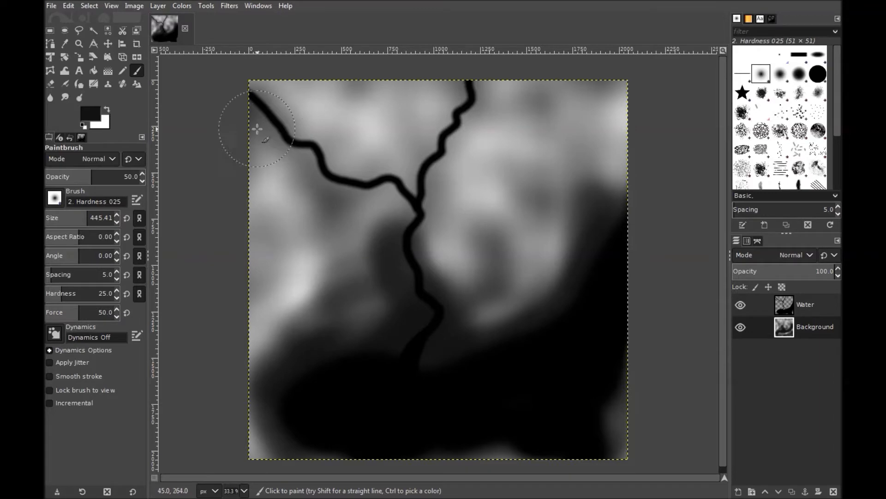
mouse_move(262, 134)
left_mouse_down()
mouse_move(348, 188)
mouse_move(403, 201)
mouse_move(351, 204)
mouse_move(407, 190)
mouse_move(416, 209)
mouse_move(366, 186)
mouse_move(399, 202)
mouse_move(418, 246)
mouse_move(417, 253)
mouse_move(388, 220)
mouse_move(381, 233)
mouse_move(391, 264)
mouse_move(406, 185)
mouse_move(332, 163)
mouse_move(426, 194)
mouse_move(429, 270)
mouse_move(442, 292)
mouse_move(438, 225)
mouse_move(430, 229)
mouse_move(436, 299)
mouse_move(455, 154)
mouse_move(434, 181)
mouse_move(476, 84)
mouse_move(424, 173)
mouse_move(464, 76)
mouse_move(431, 150)
mouse_move(427, 164)
mouse_move(459, 96)
mouse_move(420, 194)
mouse_move(475, 88)
mouse_move(427, 237)
mouse_move(421, 194)
mouse_move(408, 179)
mouse_move(428, 83)
mouse_move(403, 187)
mouse_move(393, 167)
mouse_move(317, 131)
mouse_move(337, 139)
left_mouse_up()
mouse_move(258, 87)
left_mouse_down()
mouse_move(313, 135)
mouse_move(316, 89)
mouse_move(403, 84)
mouse_move(302, 80)
mouse_move(337, 152)
mouse_move(360, 158)
mouse_move(336, 172)
mouse_move(449, 131)
mouse_move(408, 216)
mouse_move(265, 146)
mouse_move(334, 200)
mouse_move(281, 178)
mouse_move(251, 194)
mouse_move(238, 339)
mouse_move(247, 368)
mouse_move(243, 451)
mouse_move(236, 203)
mouse_move(263, 99)
mouse_move(277, 88)
mouse_move(443, 180)
left_mouse_up()
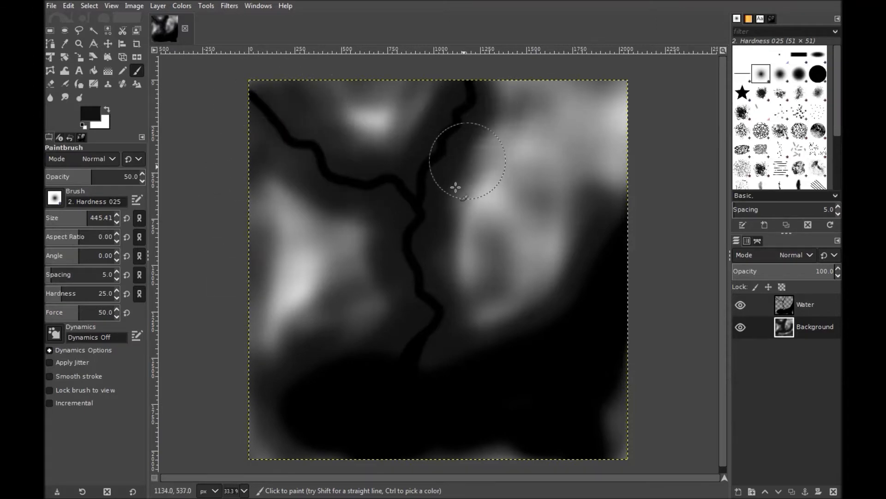
- Darken the bright land on both sides of the rivers and along the image edges, leaving narrow curved mountain ridges
mouse_move(475, 143)
left_mouse_down()
mouse_move(462, 178)
mouse_move(462, 293)
mouse_move(460, 230)
mouse_move(475, 252)
mouse_move(511, 254)
mouse_move(492, 268)
mouse_move(521, 237)
mouse_move(554, 228)
left_mouse_up()
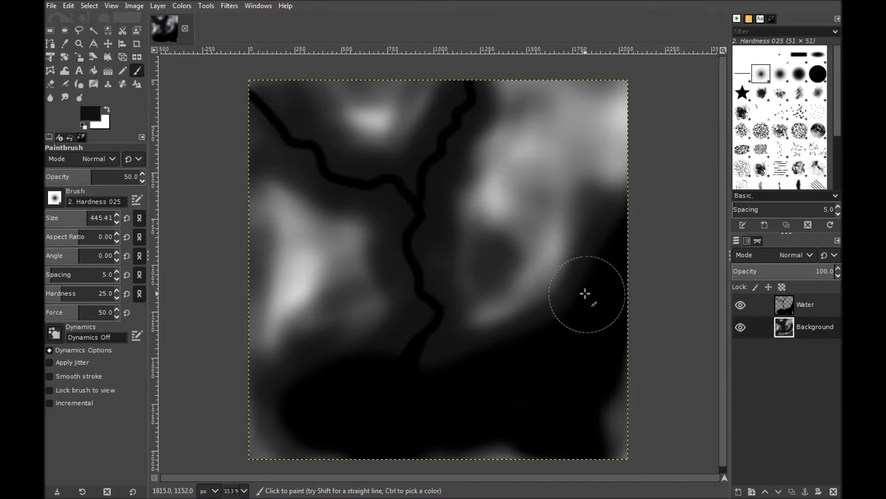
mouse_move(569, 180)
left_mouse_down()
mouse_move(588, 221)
mouse_move(573, 189)
mouse_move(582, 240)
mouse_move(564, 281)
mouse_move(570, 176)
mouse_move(596, 180)
mouse_move(552, 177)
mouse_move(572, 231)
mouse_move(535, 163)
mouse_move(580, 162)
mouse_move(585, 171)
mouse_move(562, 158)
mouse_move(598, 194)
mouse_move(617, 196)
mouse_move(639, 146)
mouse_move(640, 107)
mouse_move(640, 162)
mouse_move(634, 76)
left_mouse_up()
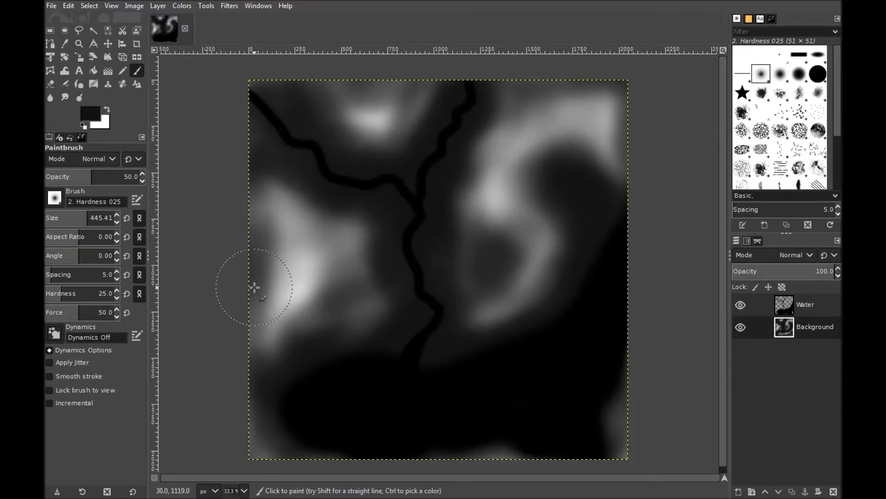
mouse_move(630, 185)
left_mouse_down()
mouse_move(653, 82)
mouse_move(623, 75)
mouse_move(418, 97)
mouse_move(418, 81)
mouse_move(459, 88)
mouse_move(323, 80)
left_mouse_up()
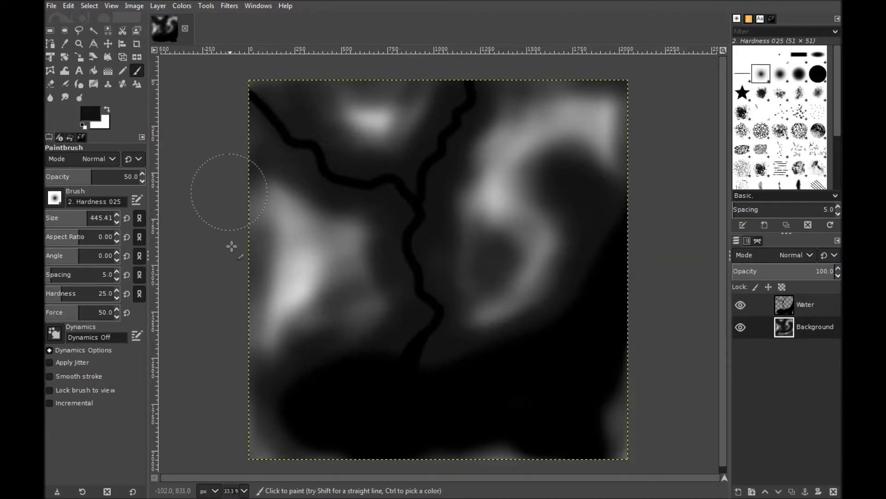
left_click_drag(236, 209, 253, 257)
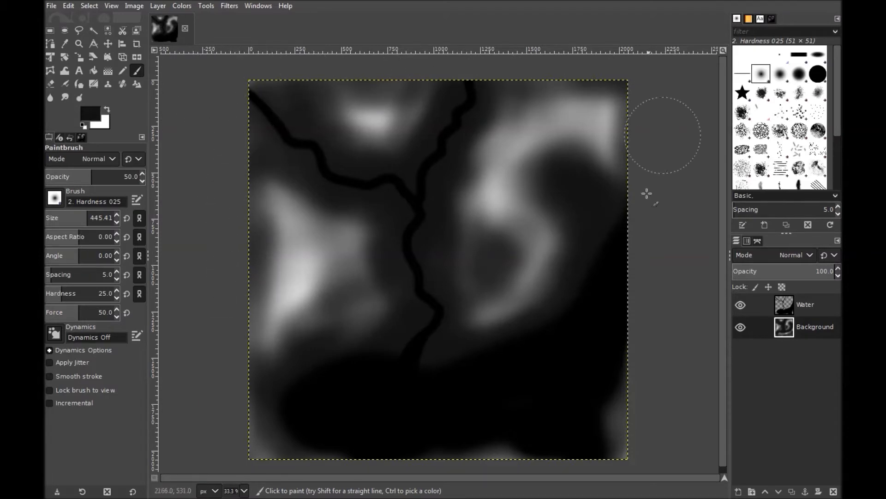
mouse_move(487, 135)
left_mouse_down()
mouse_move(473, 158)
mouse_move(509, 102)
left_mouse_up()
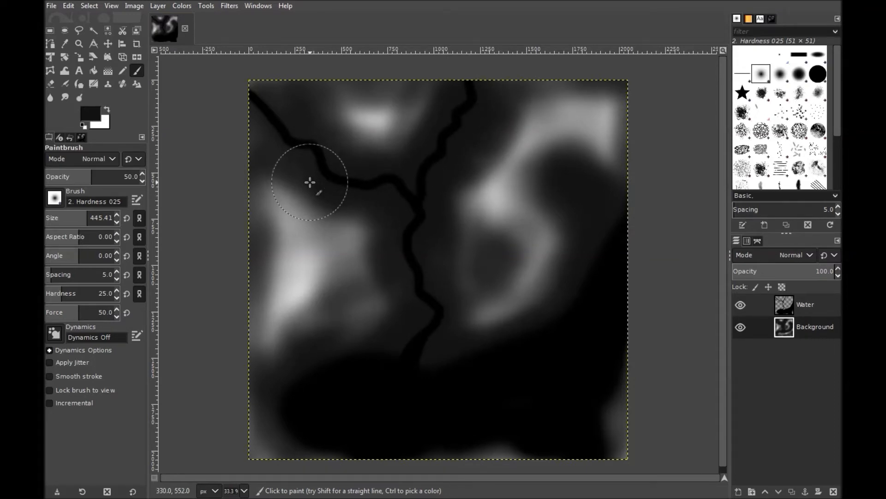
left_click_drag(295, 180, 347, 202)
mouse_move(340, 360)
left_mouse_down()
mouse_move(313, 356)
mouse_move(313, 342)
mouse_move(297, 362)
mouse_move(317, 351)
left_mouse_up()
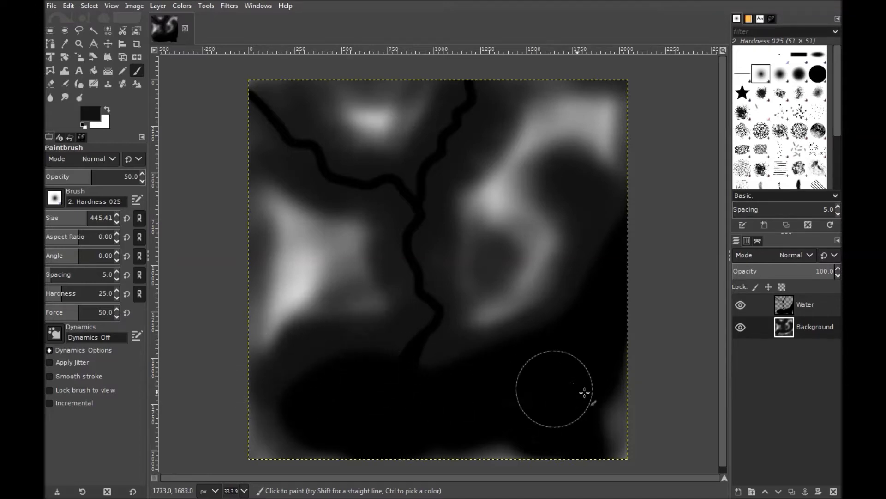
mouse_move(460, 282)
left_mouse_down()
mouse_move(492, 265)
mouse_move(472, 214)
mouse_move(494, 220)
mouse_move(488, 234)
mouse_move(466, 188)
mouse_move(483, 258)
mouse_move(478, 281)
mouse_move(480, 243)
mouse_move(500, 276)
mouse_move(531, 274)
mouse_move(527, 311)
mouse_move(493, 334)
mouse_move(553, 293)
mouse_move(574, 260)
mouse_move(560, 172)
left_mouse_up()
left_click_drag(464, 182, 455, 291)
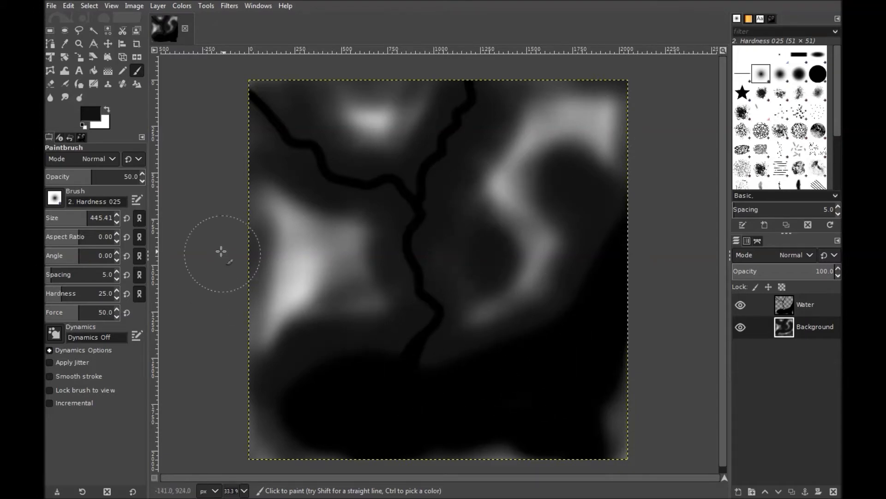
- Burn the midtones around the left and right ridges with the Dodge/Burn tool at 100 opacity
left_click(81, 97)
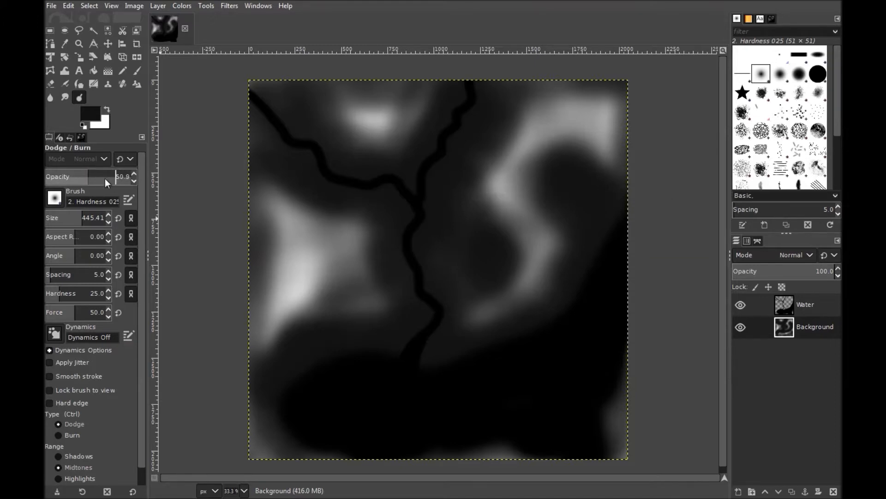
left_click(302, 245)
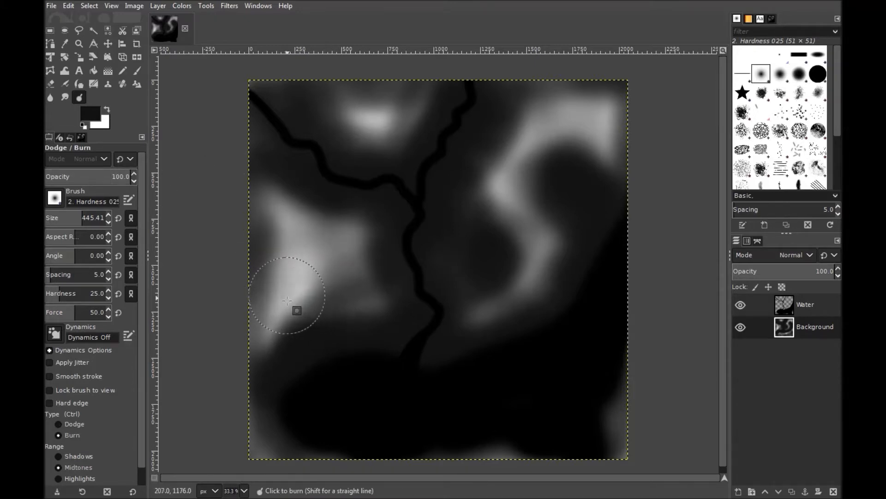
mouse_move(272, 216)
left_mouse_down()
mouse_move(310, 202)
mouse_move(330, 230)
mouse_move(357, 241)
mouse_move(337, 287)
left_mouse_up()
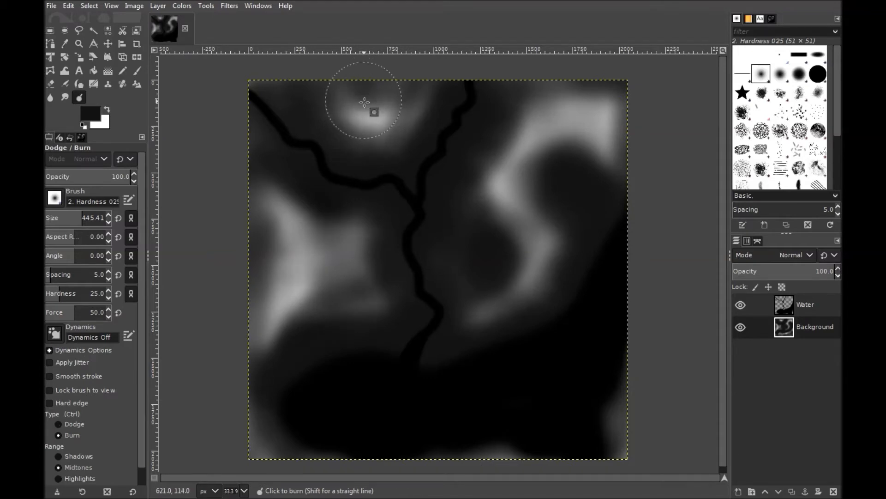
mouse_move(535, 117)
left_mouse_down()
mouse_move(601, 102)
mouse_move(537, 120)
mouse_move(521, 148)
left_mouse_up()
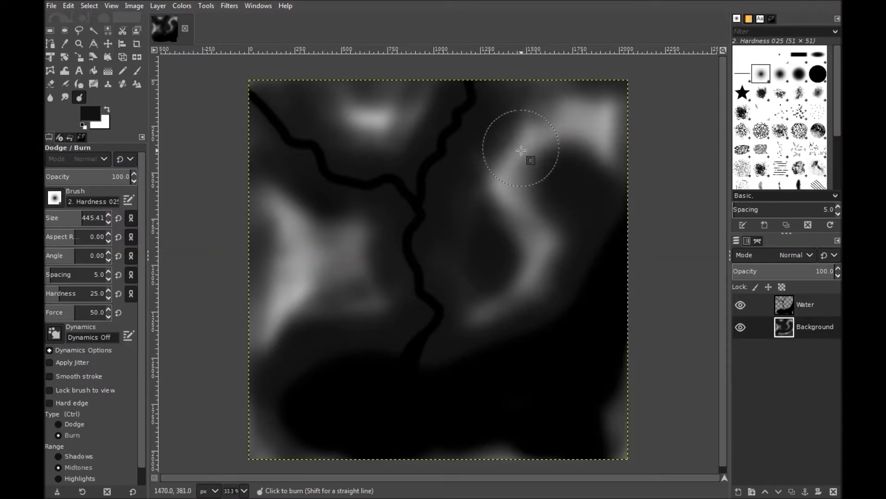
mouse_move(551, 219)
left_mouse_down()
mouse_move(569, 242)
mouse_move(614, 181)
left_mouse_up()
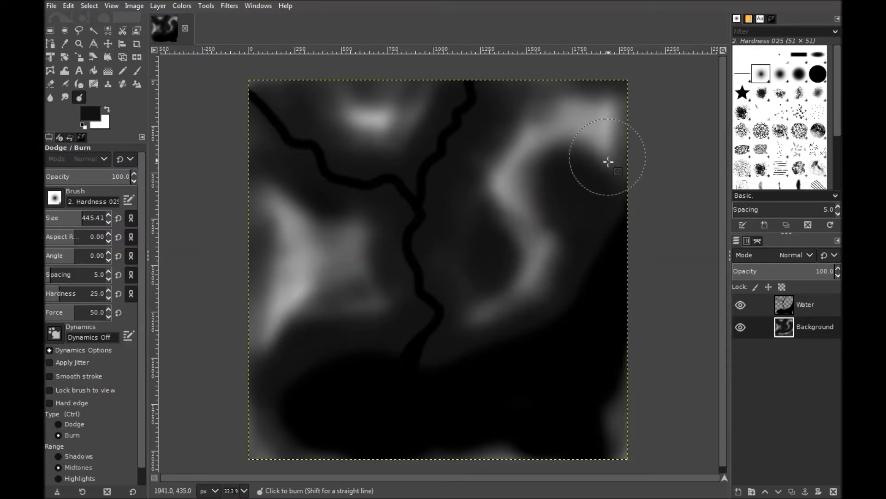
left_click_drag(587, 138, 567, 142)
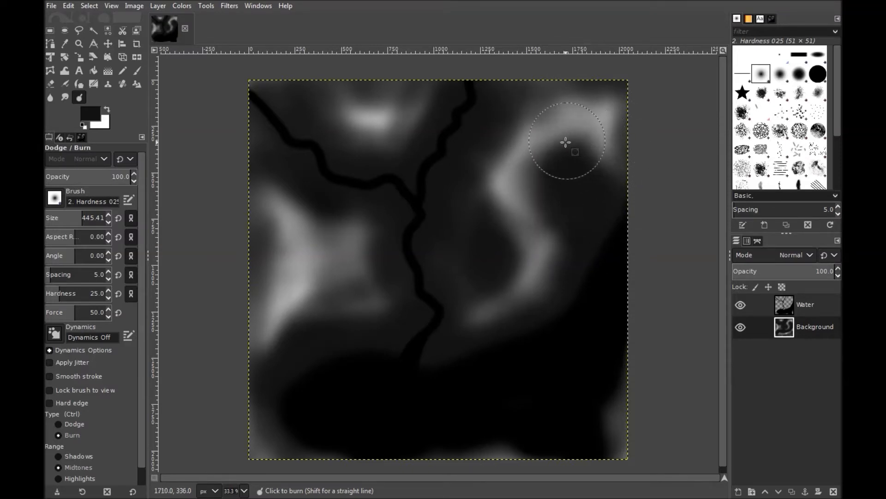
mouse_move(550, 268)
left_mouse_down()
mouse_move(503, 303)
mouse_move(508, 245)
mouse_move(453, 287)
left_mouse_up()
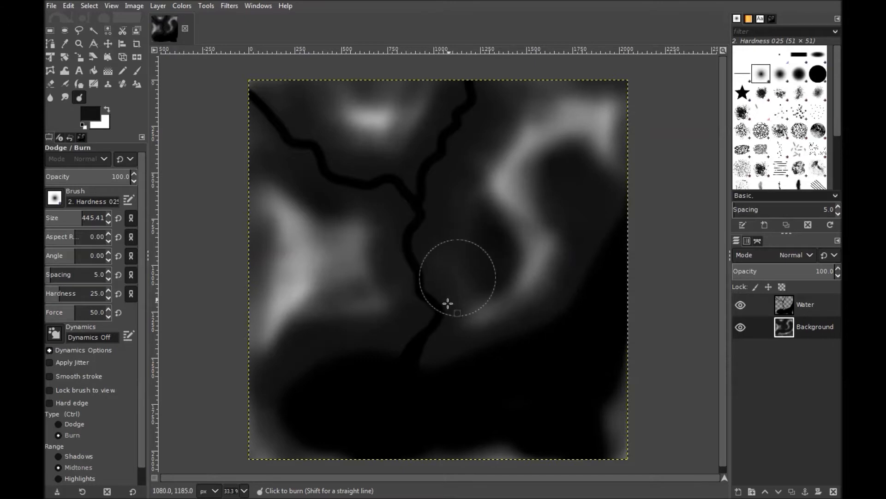
mouse_move(330, 304)
left_mouse_down()
mouse_move(309, 285)
mouse_move(300, 291)
mouse_move(292, 269)
mouse_move(311, 287)
mouse_move(283, 245)
mouse_move(319, 249)
mouse_move(296, 259)
mouse_move(319, 239)
left_mouse_up()
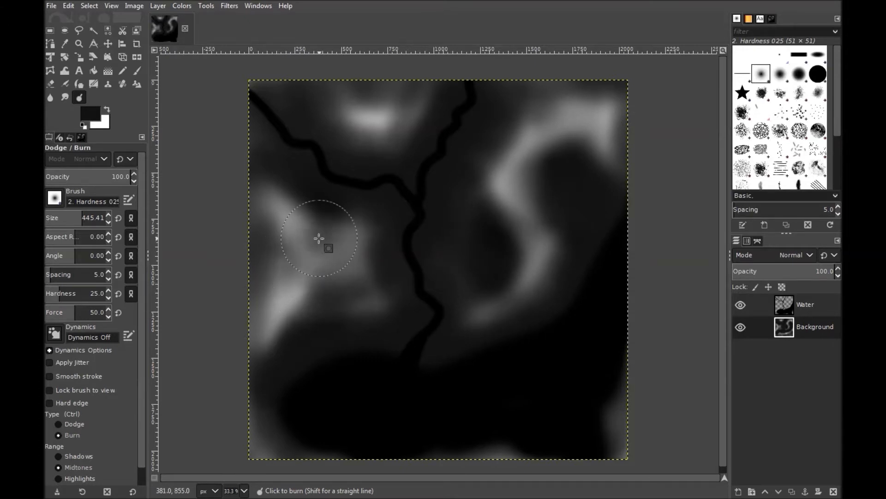
- Alternately dodge and burn the midtones around the right ridge and the central river valley
key("ctrl")
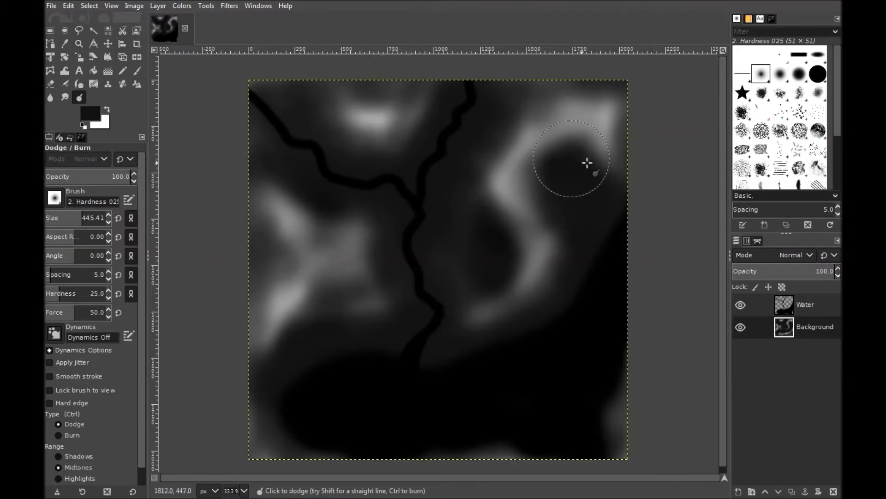
left_click_drag(575, 131, 579, 137)
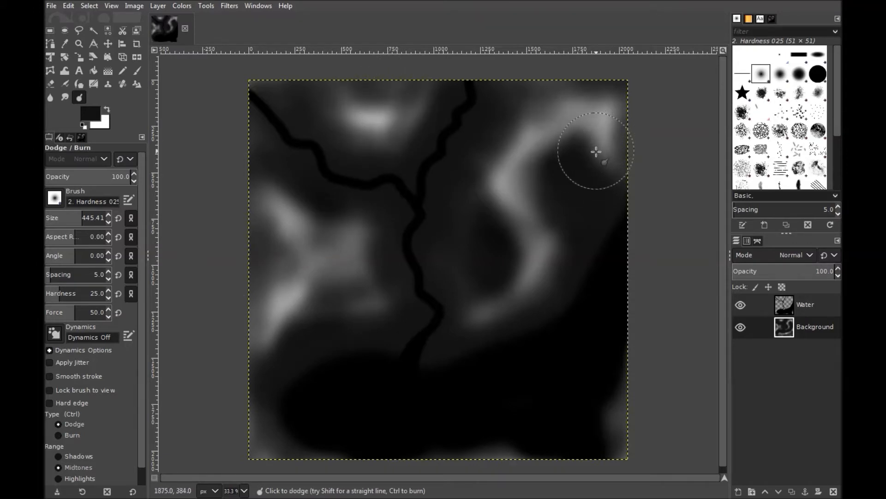
left_click_drag(479, 180, 498, 153)
key("ctrl")
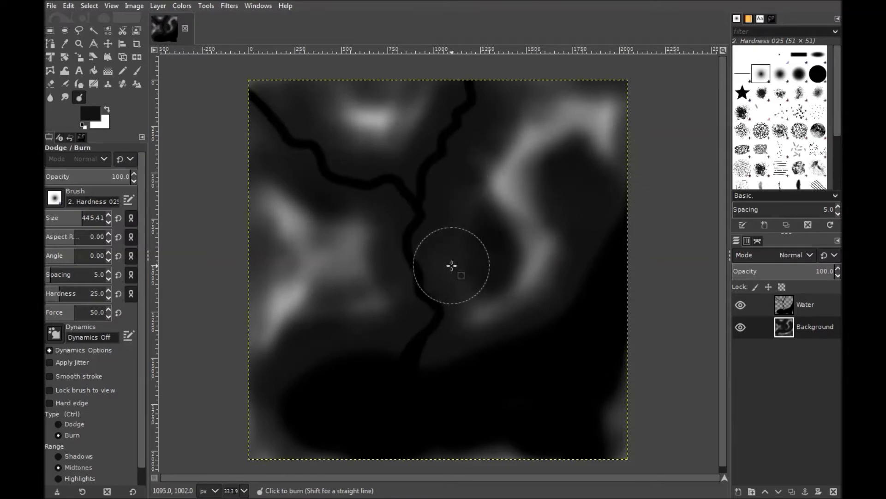
left_click(406, 249, "ctrl")
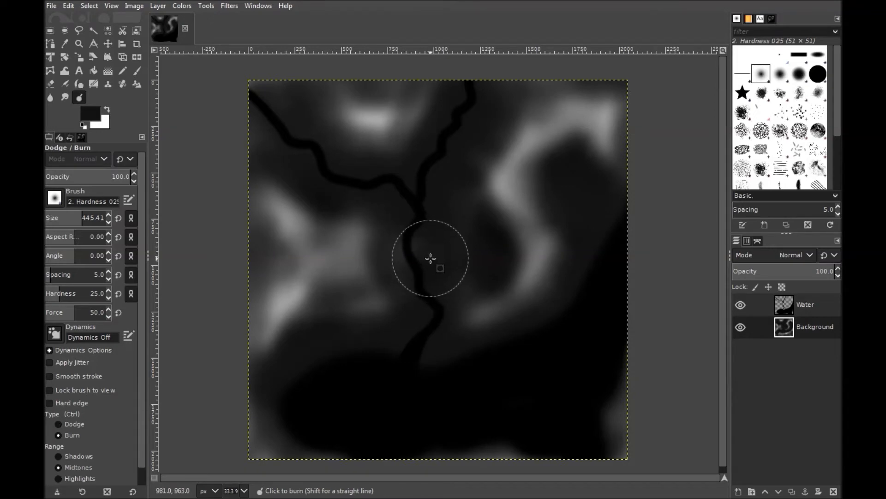
left_click_drag(412, 259, 426, 188)
left_click_drag(573, 257, 566, 264)
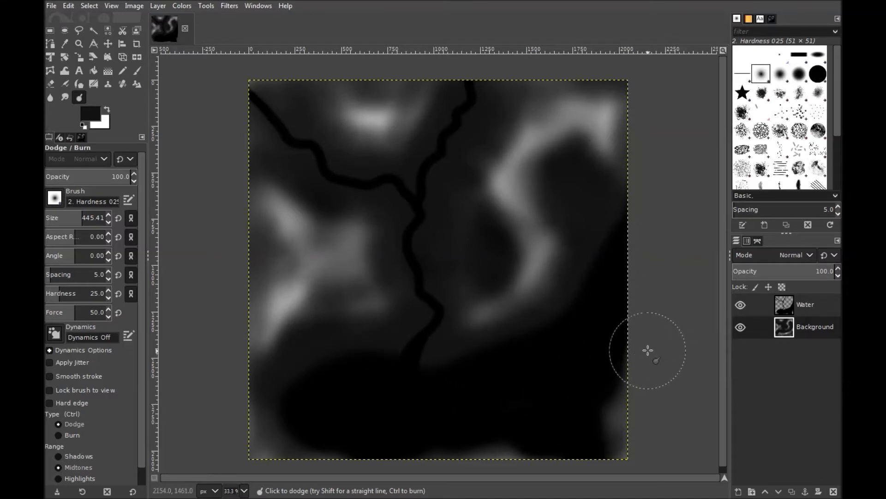
- Refine the right ridge's slopes by dodging and burning, and burn the brightest patches of the upper and left ridges
key("ctrl")
mouse_move(531, 288)
left_mouse_down()
mouse_move(522, 283)
mouse_move(535, 259)
mouse_move(524, 291)
mouse_move(582, 200)
left_mouse_up()
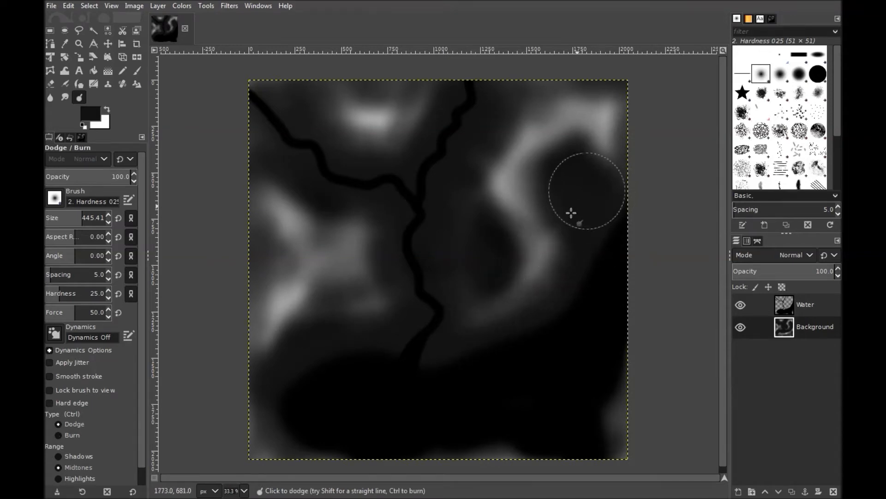
key("ctrl")
left_click_drag(499, 184, 512, 206)
key("ctrl")
mouse_move(522, 152)
left_mouse_down()
mouse_move(569, 136)
mouse_move(582, 121)
mouse_move(607, 134)
left_mouse_up()
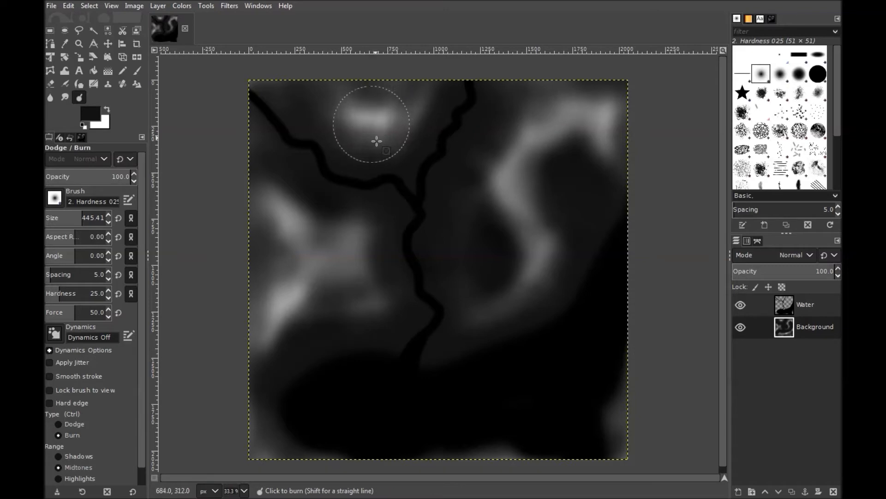
key("ctrl")
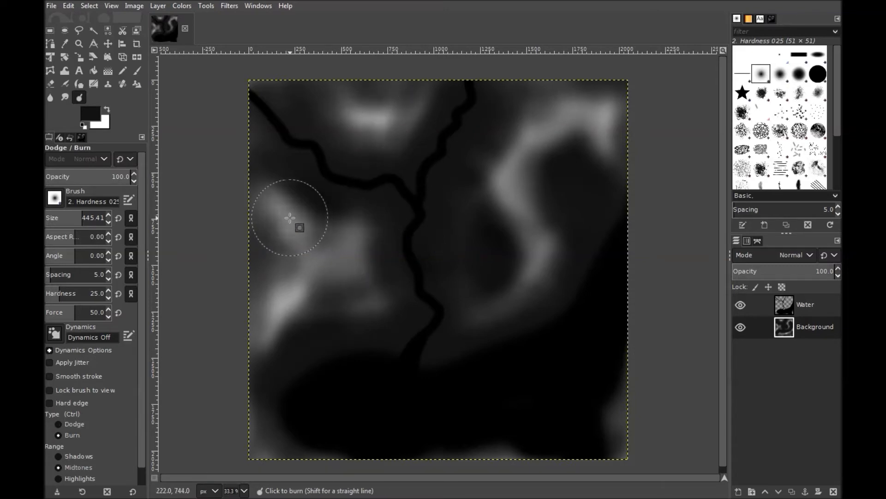
left_click(292, 303)
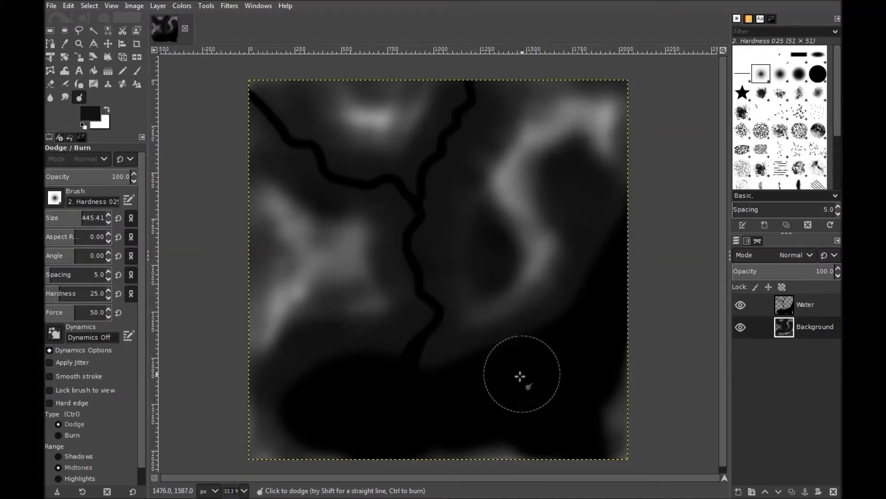
left_click_drag(449, 362, 440, 351)
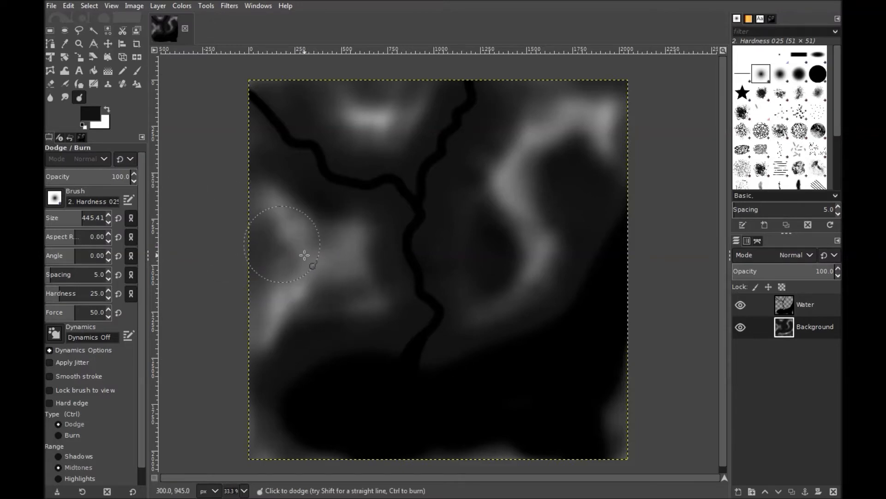
- Dodge small bright peaks onto the left, upper and right ridges, using brush sizes 112.44 and 152.93
left_click_drag(88, 223, 60, 224)
left_click(294, 294)
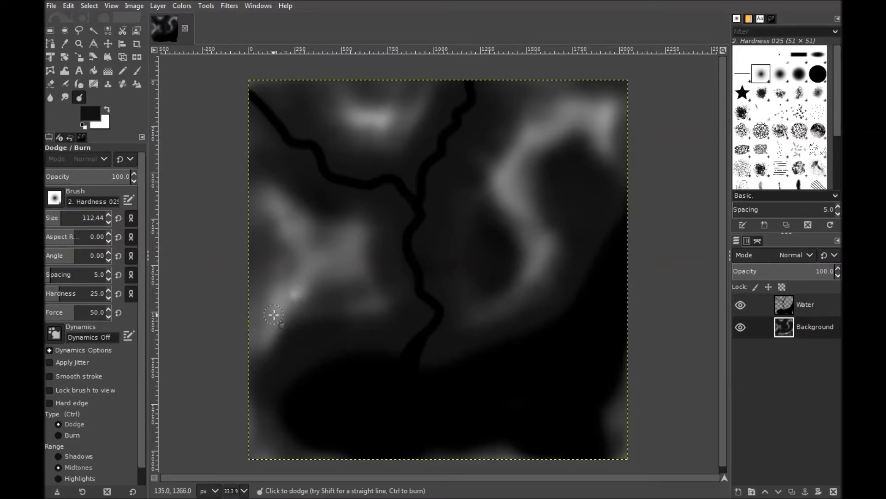
left_click_drag(65, 217, 82, 217)
left_click(346, 262)
left_click(293, 227)
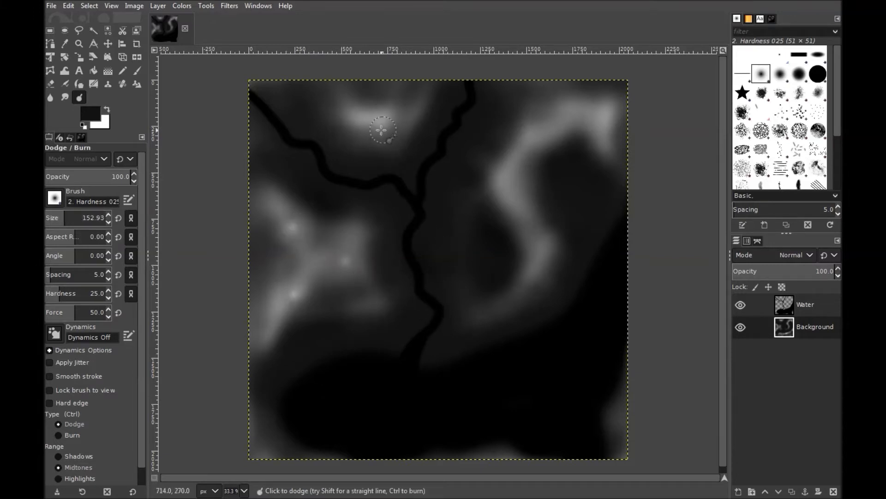
left_click(381, 119)
left_click(500, 181)
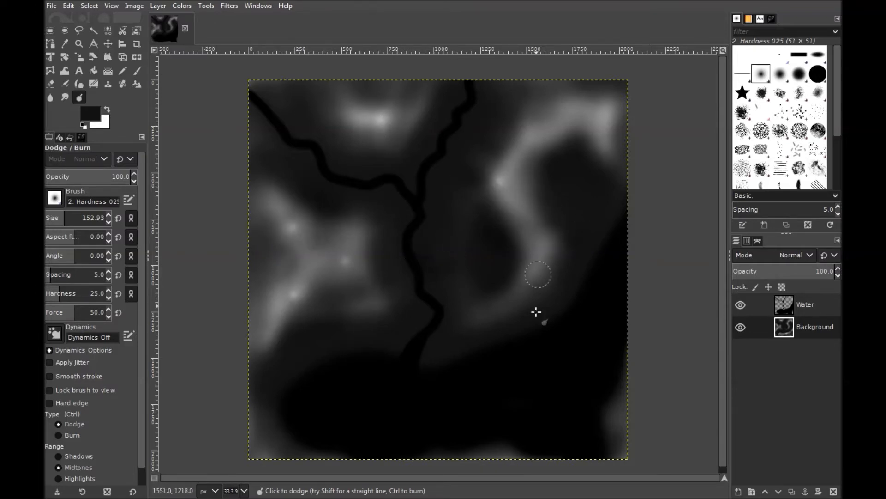
- Merge the Water layer down into the Background layer
left_click(813, 309)
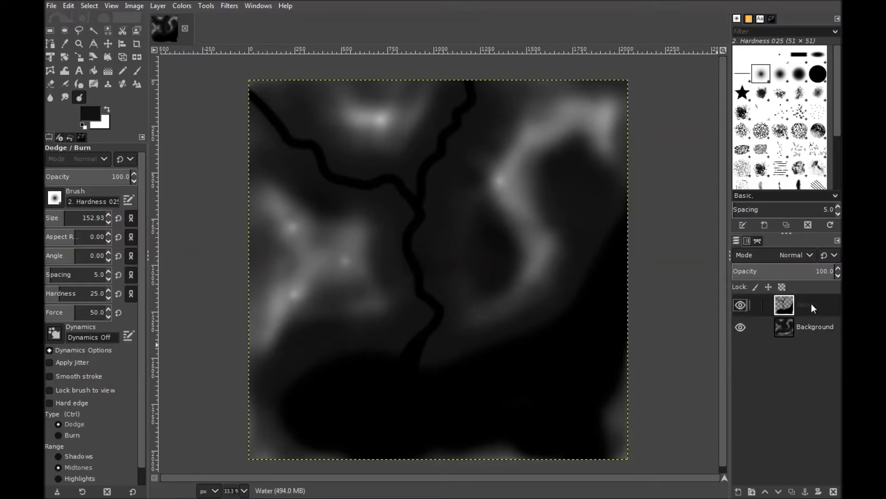
right_click(814, 308)
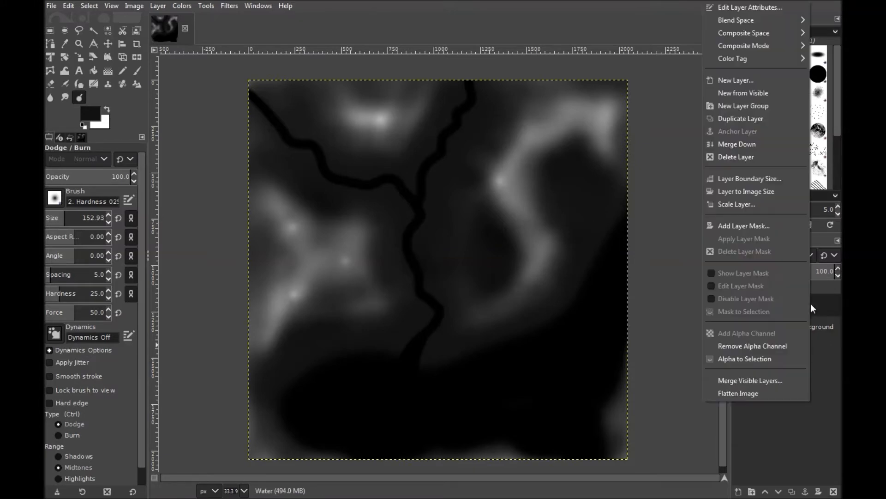
left_click(762, 144)
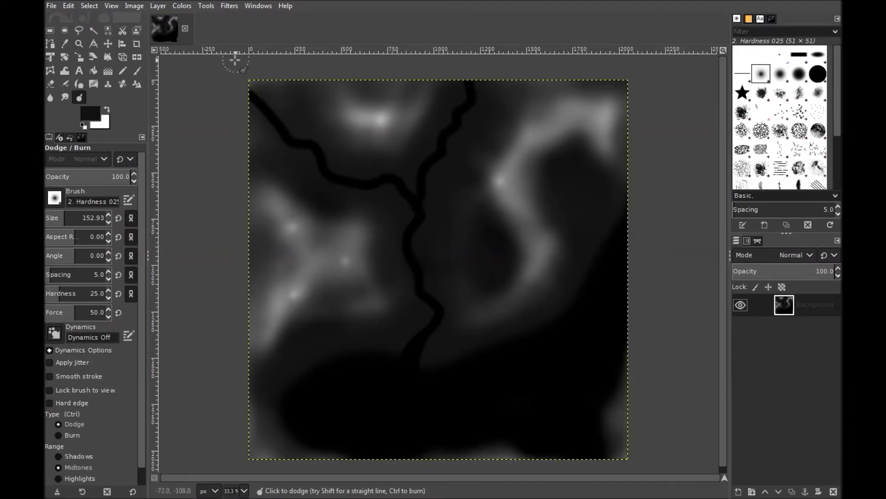
left_click(228, 6)
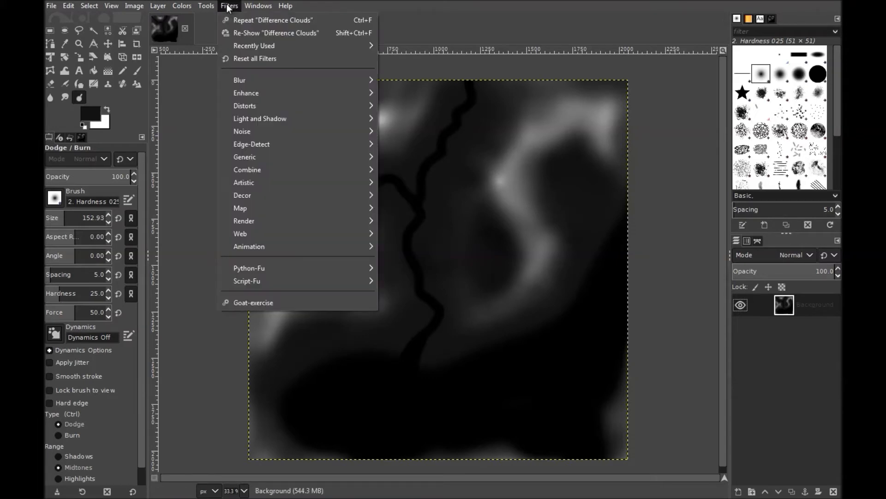
mouse_move(287, 81)
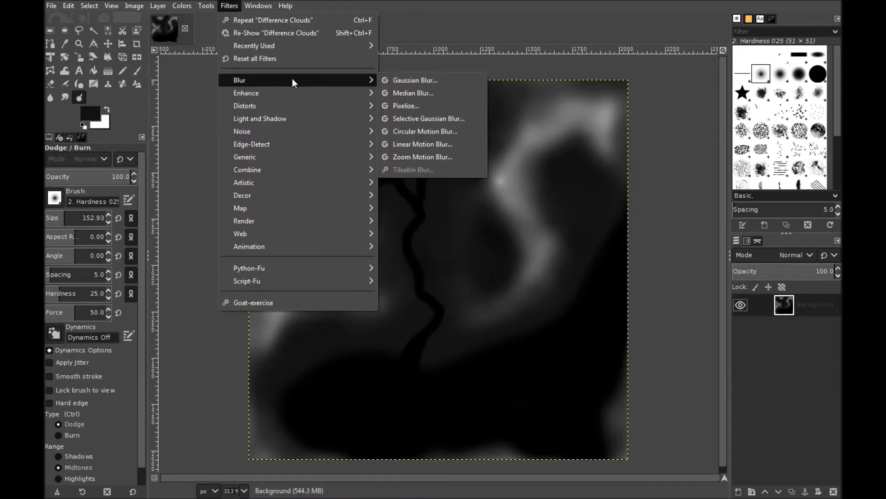
left_click(408, 83)
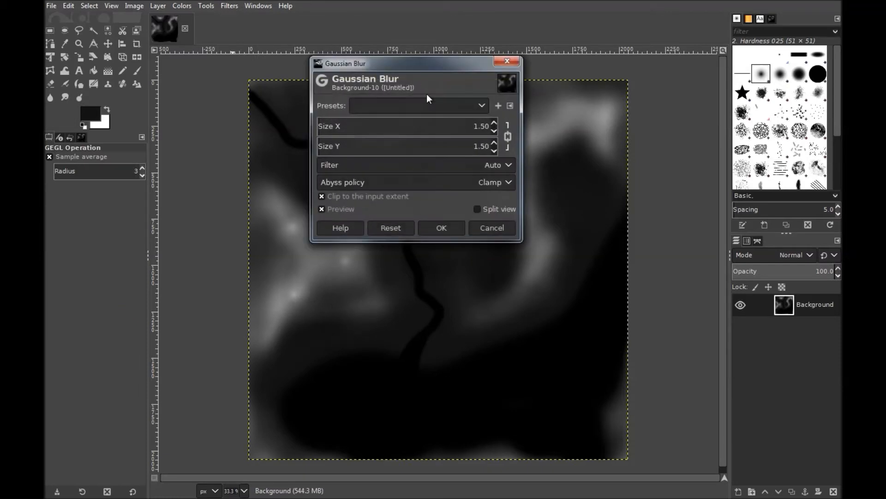
left_click(494, 124)
left_click(494, 124)
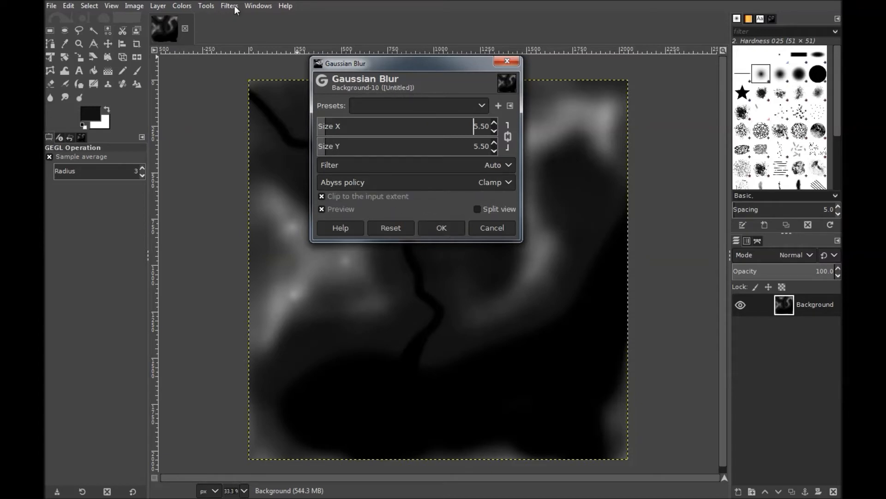
left_click(512, 60)
- Apply a Gaussian Blur with Size X and Size Y of 5.50 to the merged Background layer
left_click(229, 5)
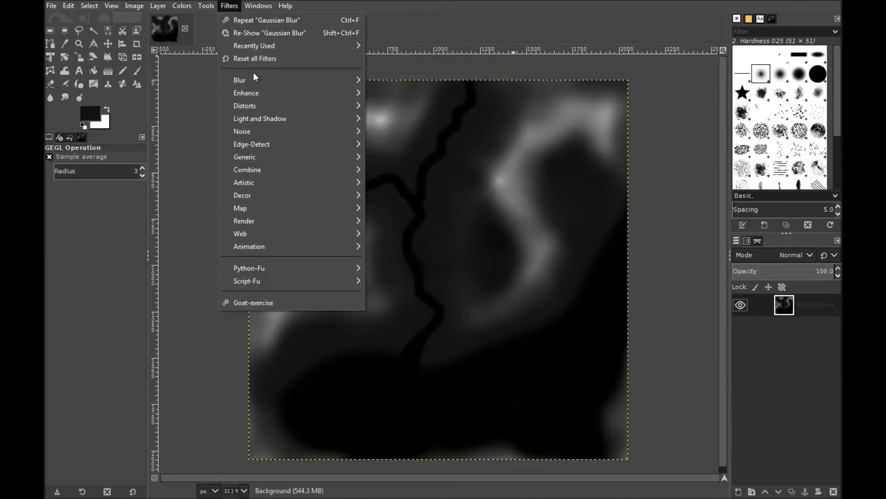
mouse_move(275, 83)
left_click(382, 82)
left_click(495, 124)
left_click(495, 124)
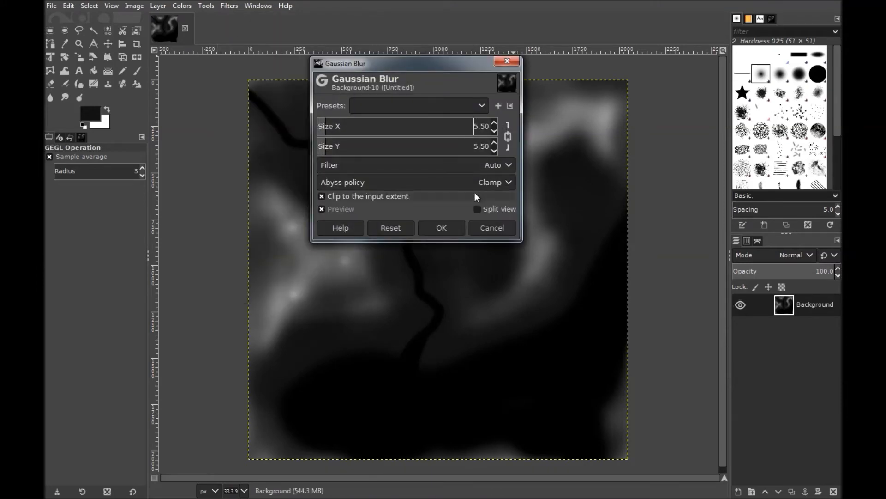
left_click(442, 227)
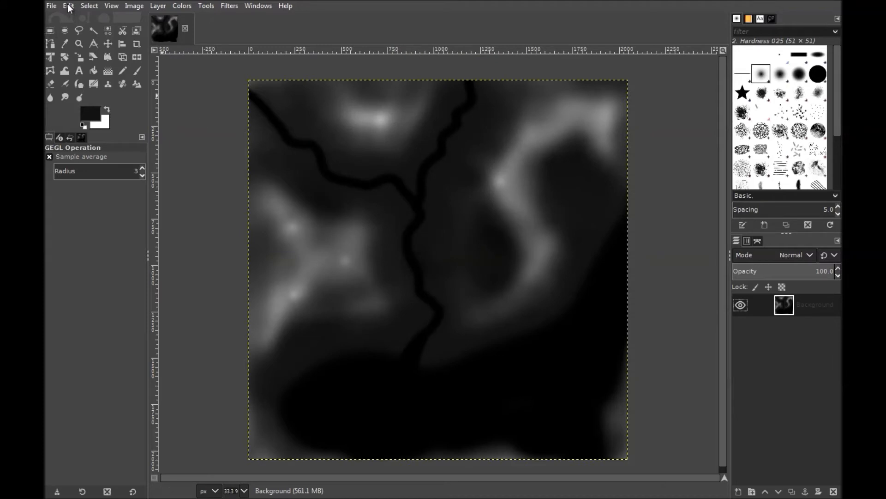
- Export the image as heightmap.png into the TPF Maps folder, replacing the existing file and keeping the default PNG options
left_click(52, 6)
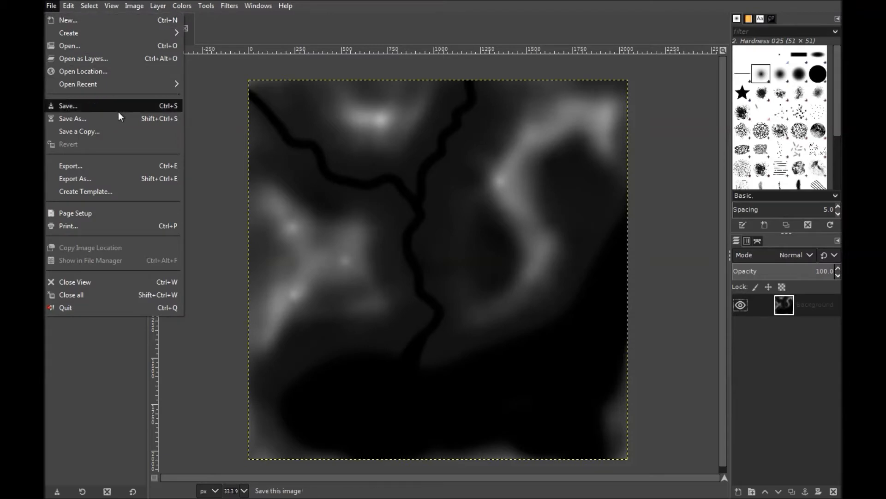
left_click(128, 183)
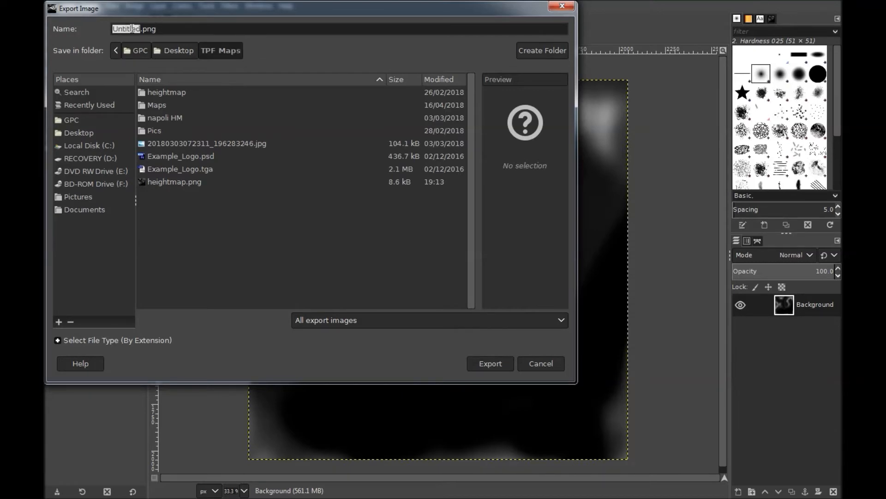
type("heightmap")
left_click(174, 31)
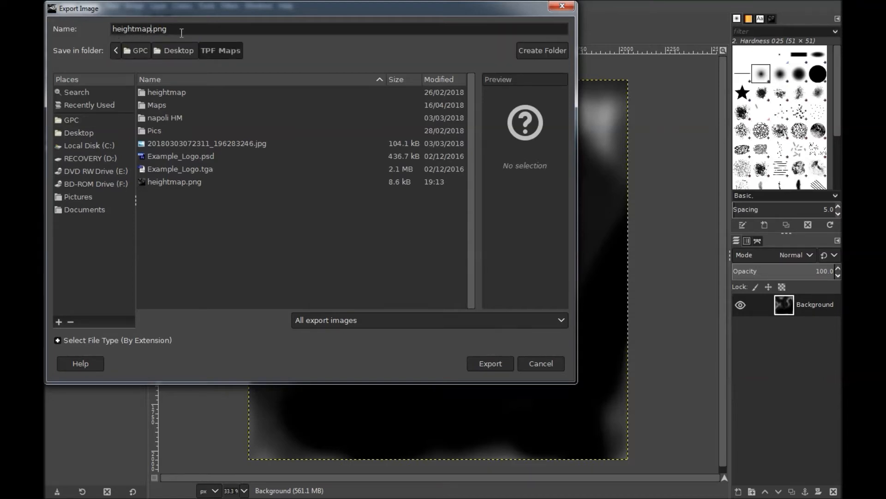
left_click(492, 368)
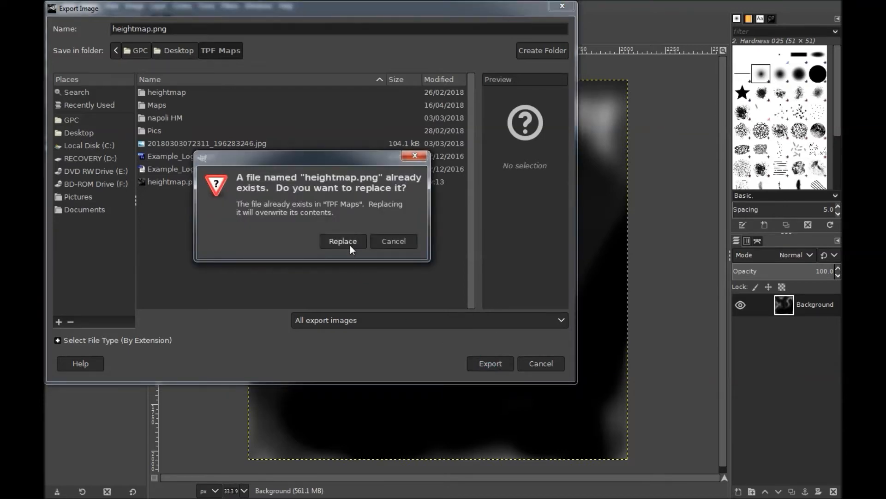
left_click(343, 242)
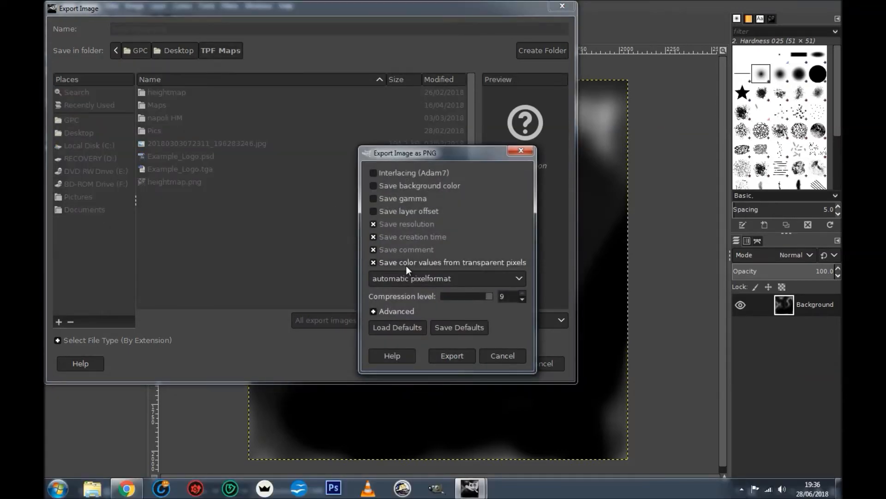
left_click(448, 355)
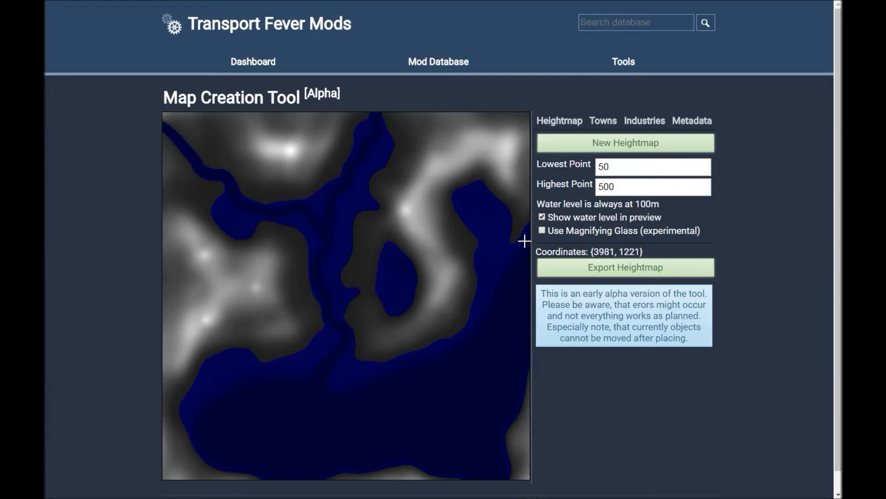
- In the Transport Fever Mods Map Creation Tool, try lowest points of 75 and 85 for the heightmap and settle on 75
left_click(614, 167)
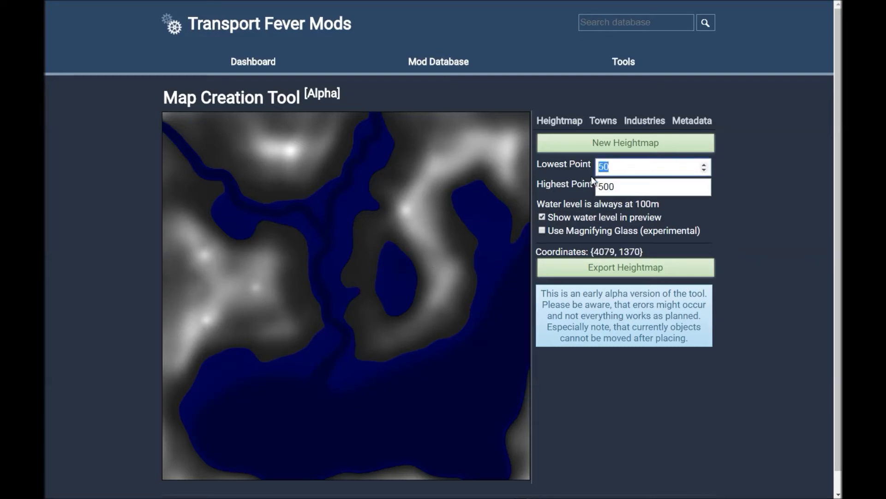
type("7")
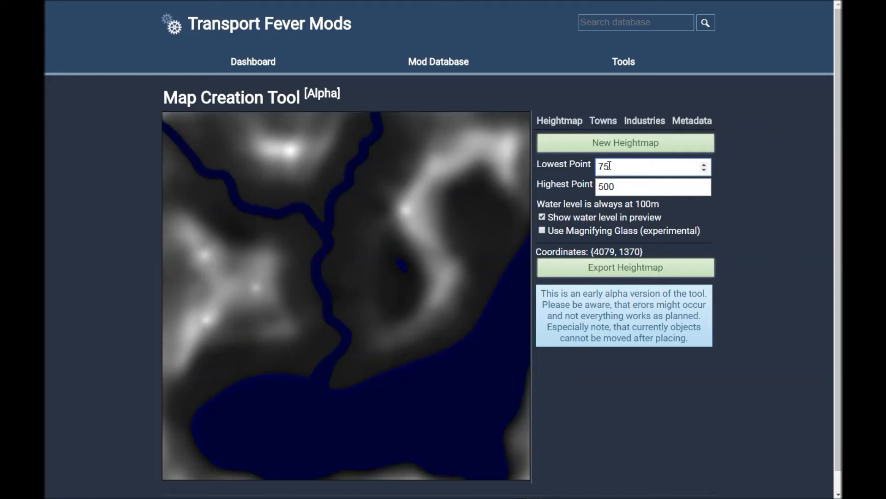
type("85")
left_click_drag(611, 167, 579, 168)
type("7")
- Create a town named Seaton at the default size and place it just east of the river mouth
left_click(610, 124)
left_click(610, 140)
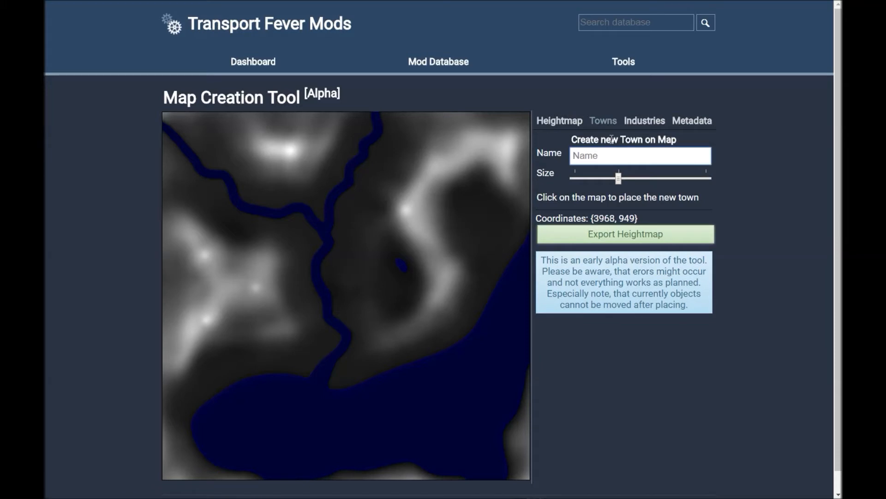
left_click(612, 159)
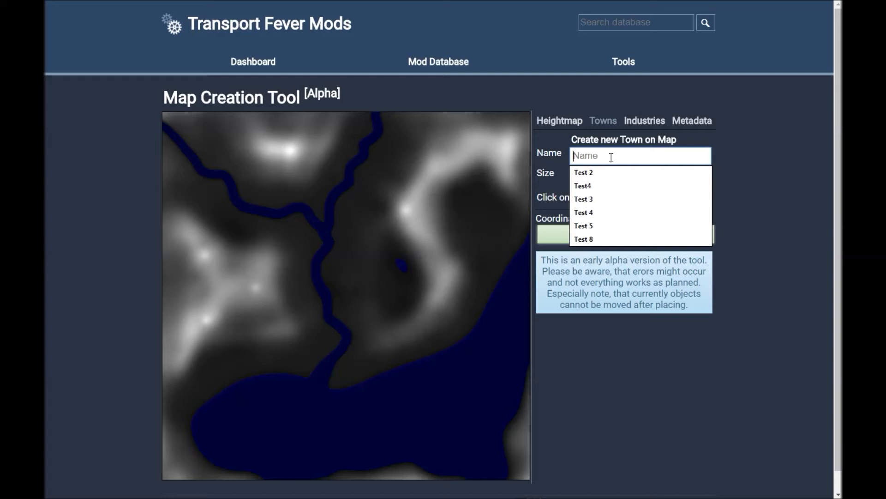
type("Se")
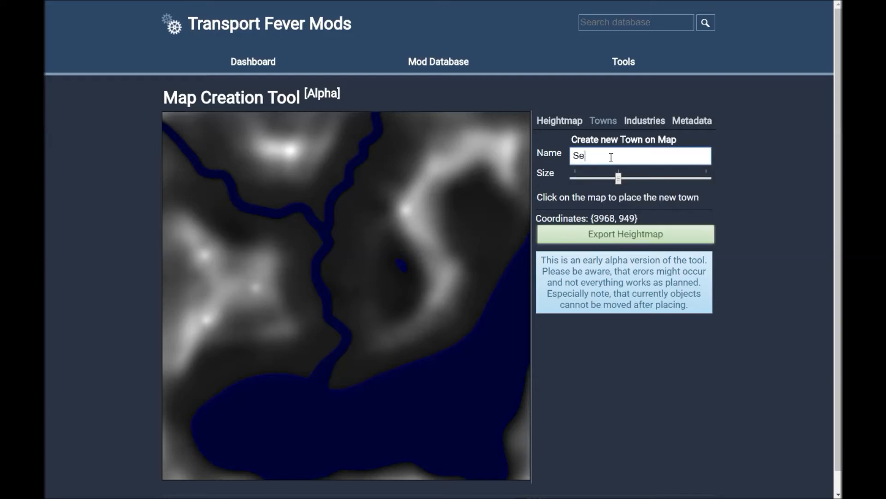
key("BackSpace")
key("BackSpace")
key("BackSpace")
type("Seat")
left_click_drag(618, 179, 603, 180)
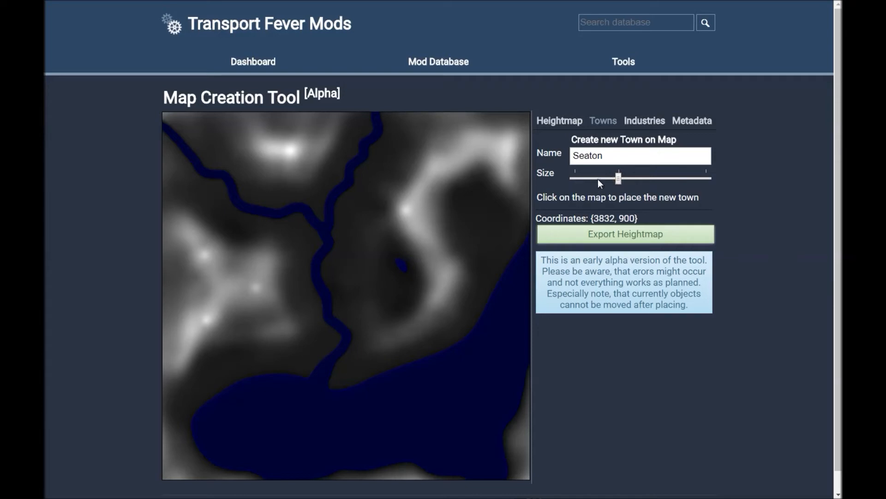
left_click(364, 356)
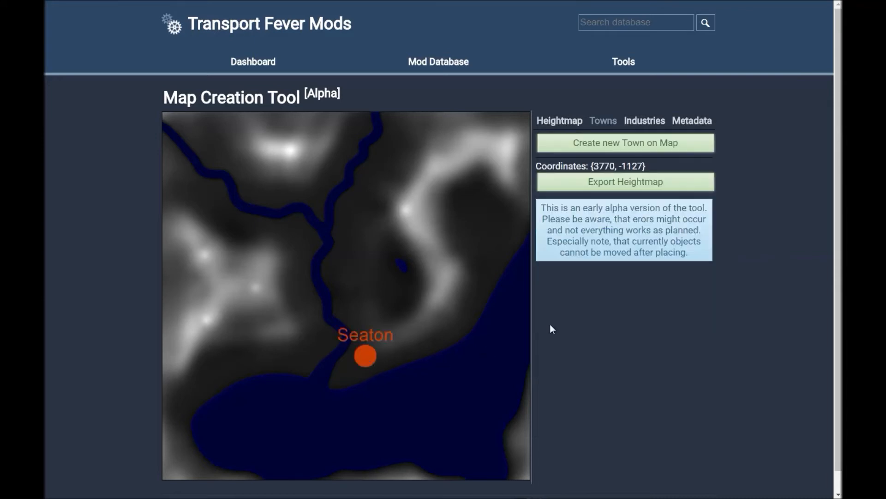
- Create a town named Rutley Bay at the smallest size and place it at the western end of the bay
left_click(606, 144)
left_click_drag(618, 180, 578, 182)
left_click(599, 155)
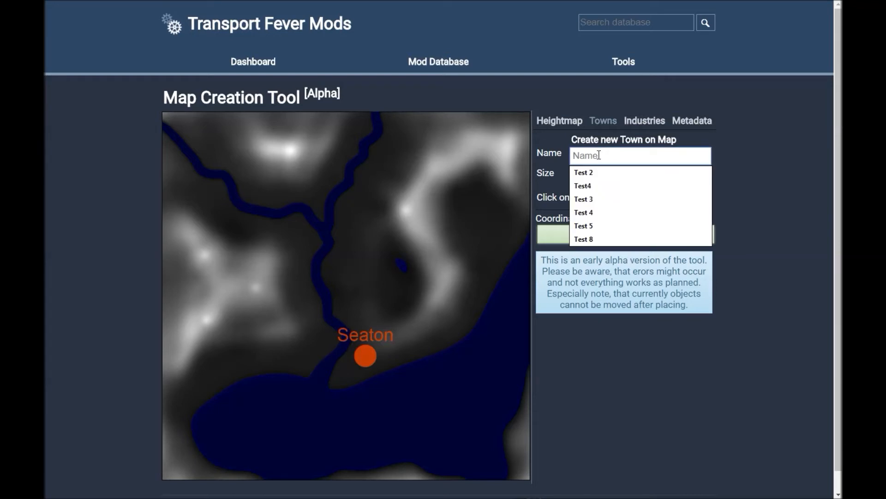
type("Rutley Bay")
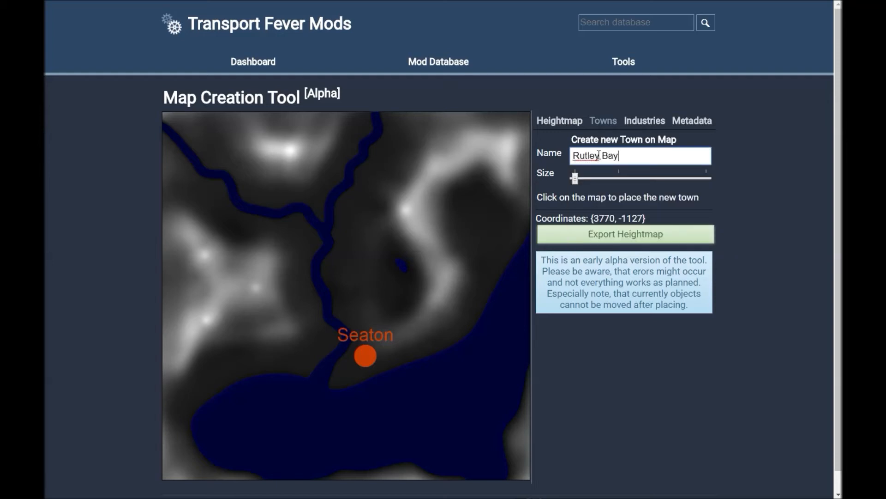
left_click(193, 397)
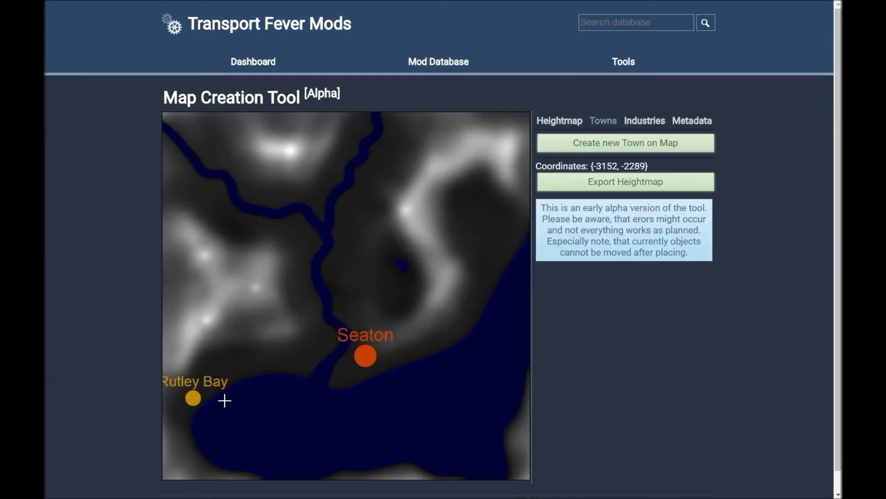
- Create a town named Lambury at the smallest size and place it near the east coast, beyond the eastern ridge
left_click(620, 142)
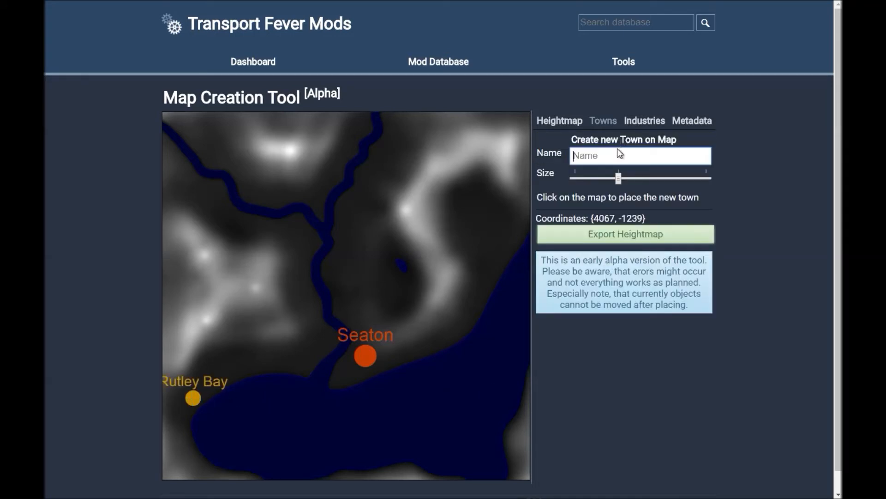
left_click(617, 158)
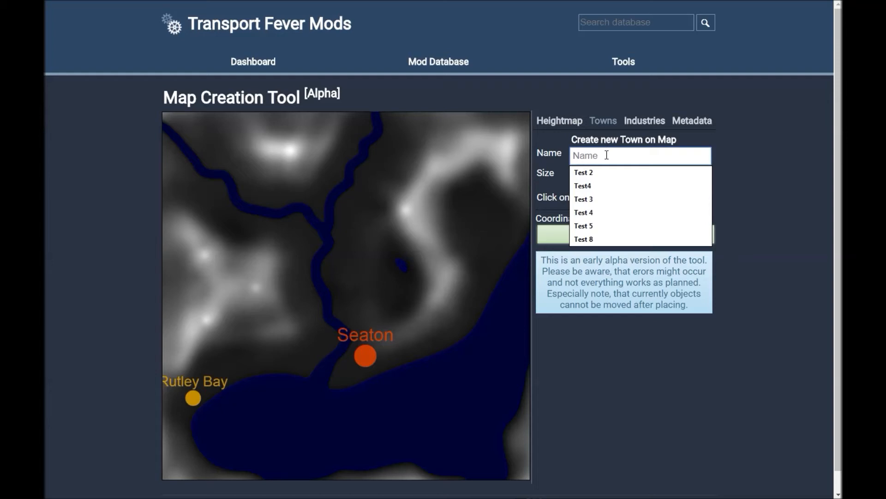
type("Lam")
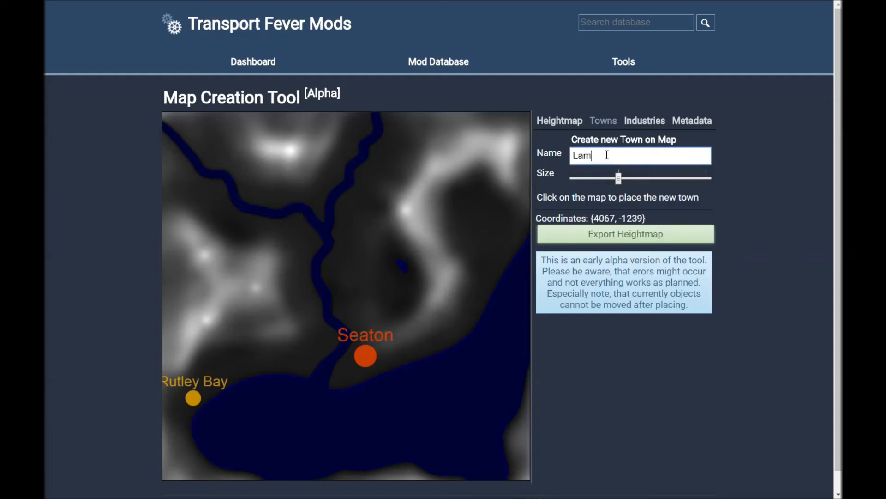
type("bury")
left_click_drag(617, 178, 556, 183)
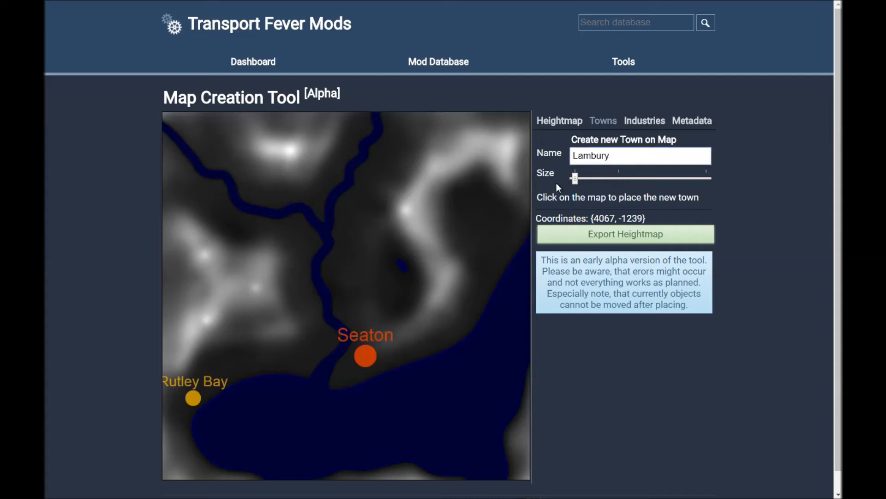
left_click(496, 245)
- Create a town named Riverton at the smallest size and place it on the east bank of the northern river
left_click(612, 144)
left_click_drag(620, 181, 558, 180)
left_click(609, 156)
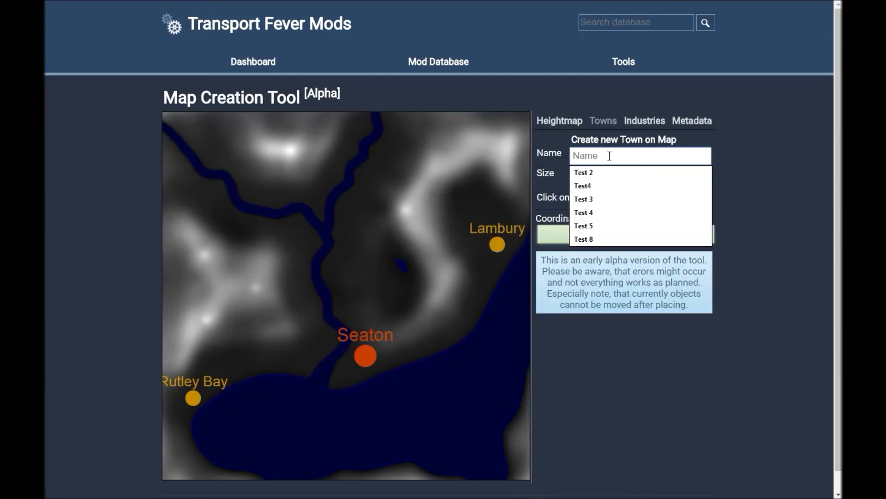
type("Rive")
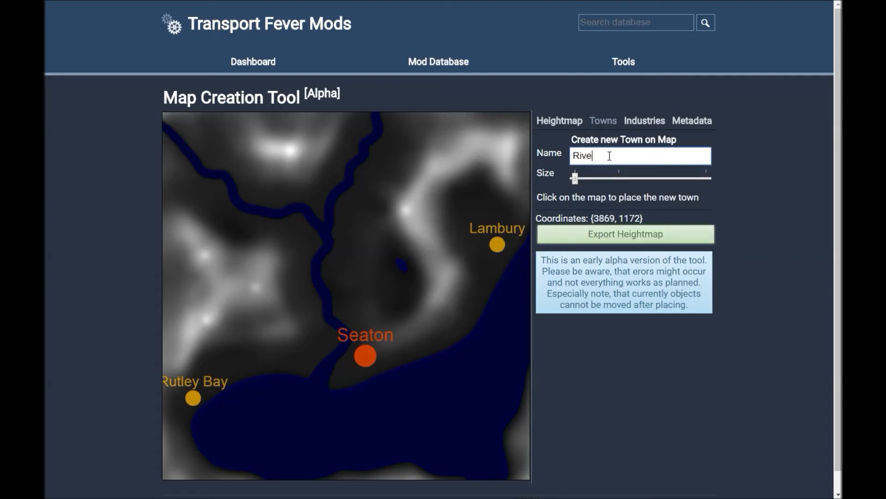
type("rton")
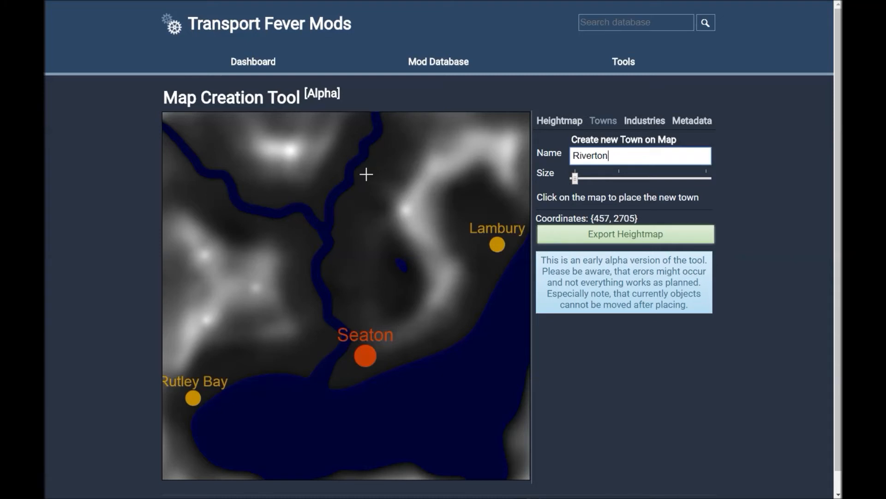
left_click(366, 175)
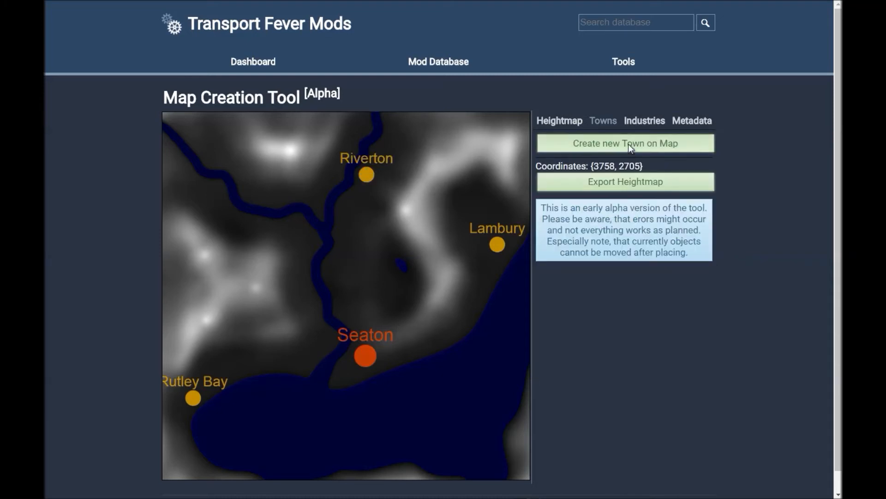
- Create a town named Westvalley at the smallest size and place it south of the northwestern river
left_click(628, 143)
left_click(625, 159)
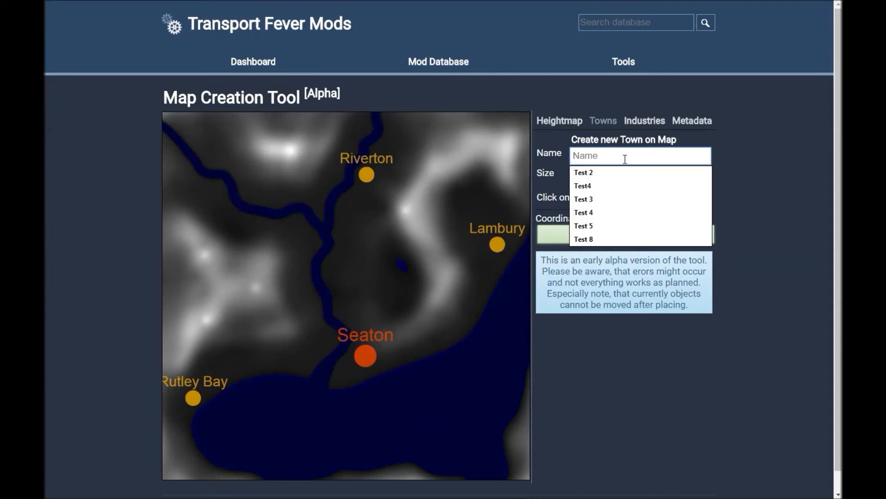
type("West")
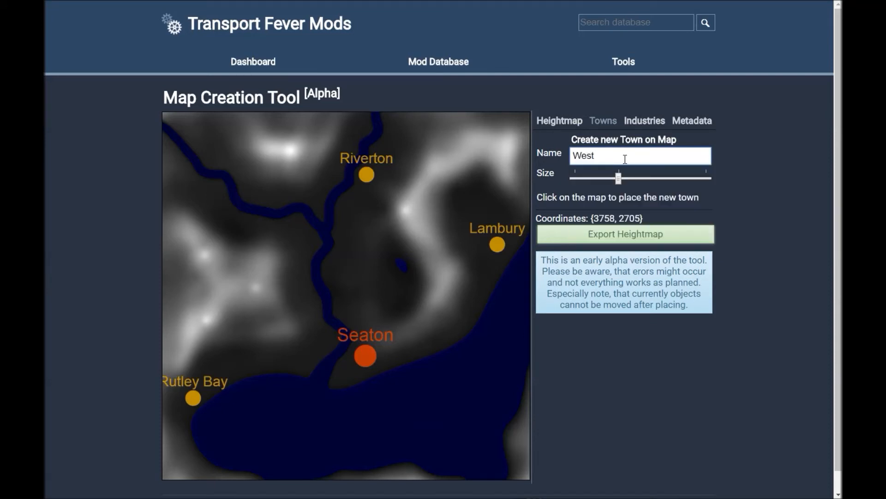
type("valley")
left_click_drag(619, 183, 579, 184)
left_click(214, 196)
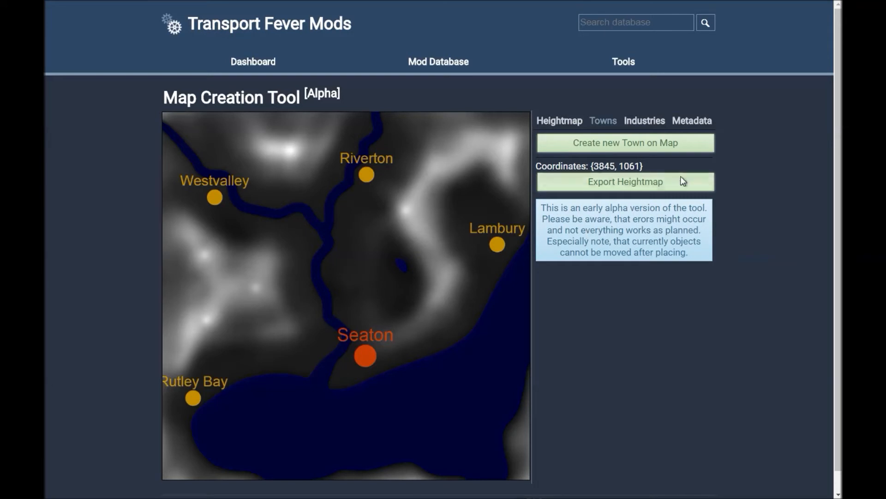
- Place one farm just north of Lambury and another southwest of the small lake, north of Seaton
left_click(645, 120)
left_click(623, 144)
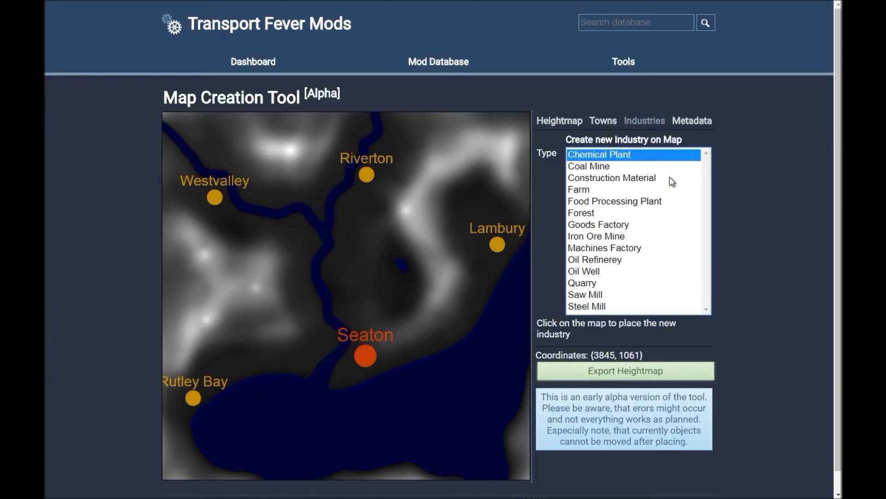
left_click(589, 193)
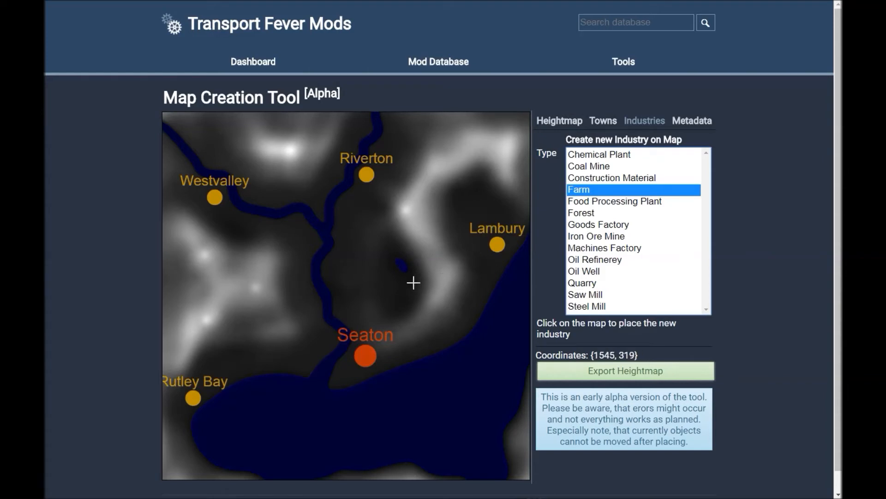
left_click(483, 206)
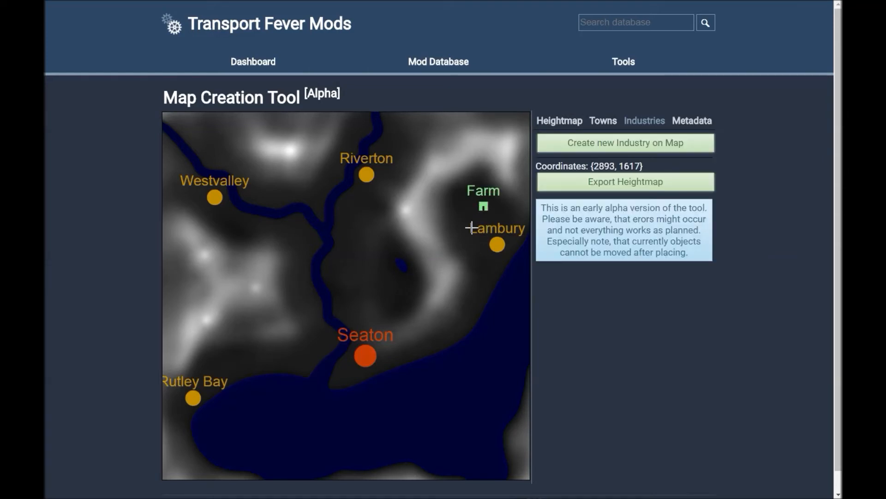
left_click(614, 143)
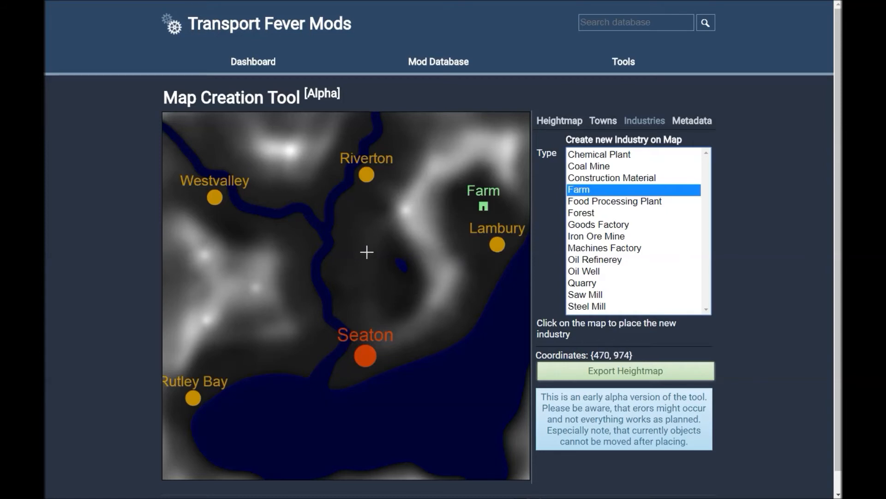
left_click(382, 288)
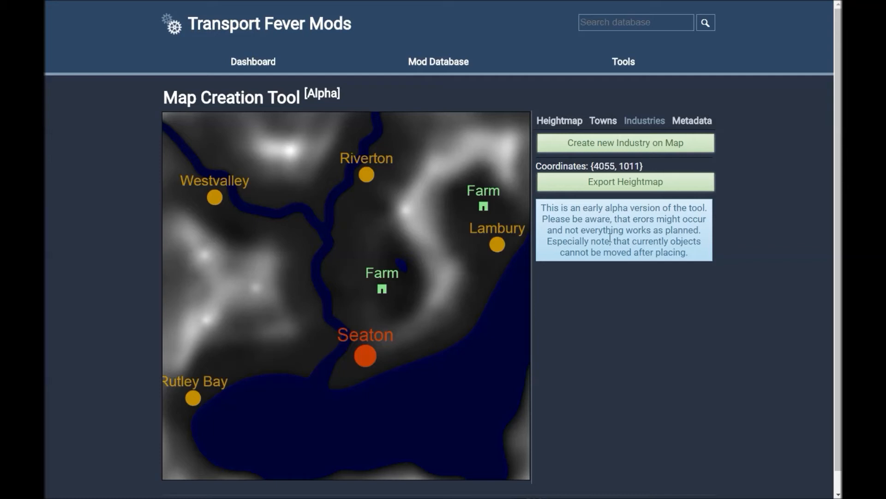
- Set the map's name in the metadata to "Seaton Valley"
left_click(692, 121)
left_click(653, 142)
left_click_drag(653, 143, 560, 141)
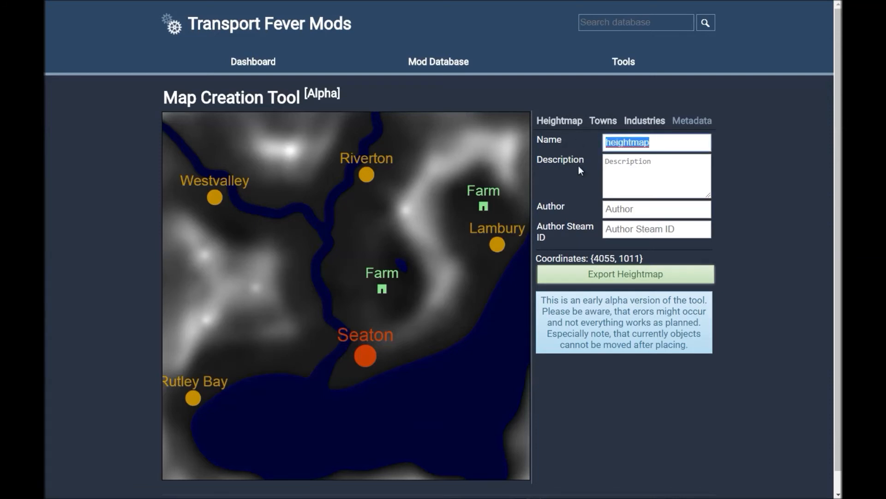
type("Seatio")
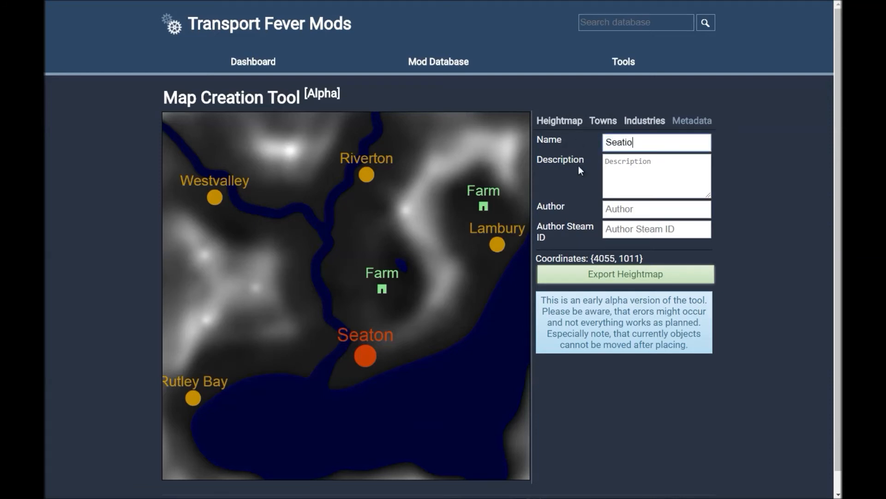
key("BackSpace")
key("BackSpace")
type("on Valley")
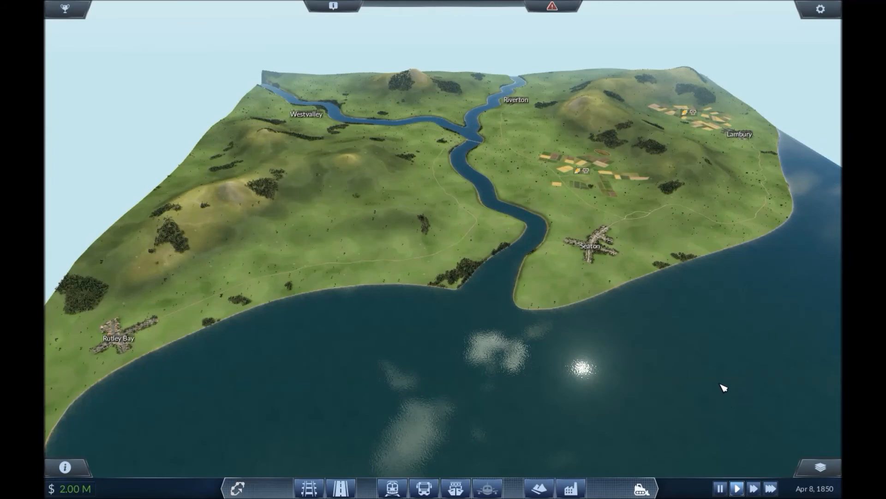
- Switch to Transport Fever with the map loaded and examine the overall terrain, the two farms and the eastern ridge
left_click_drag(718, 357, 687, 383)
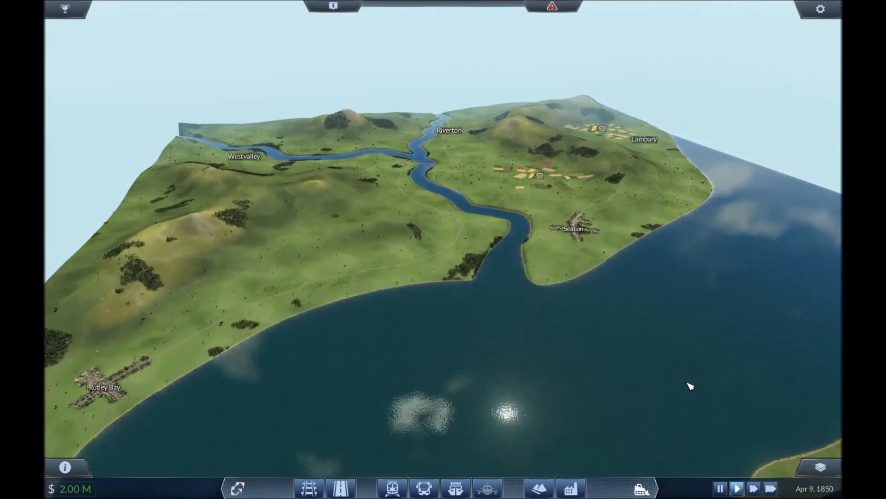
scroll(687, 383, "up", 2)
scroll(690, 387, "up", 5)
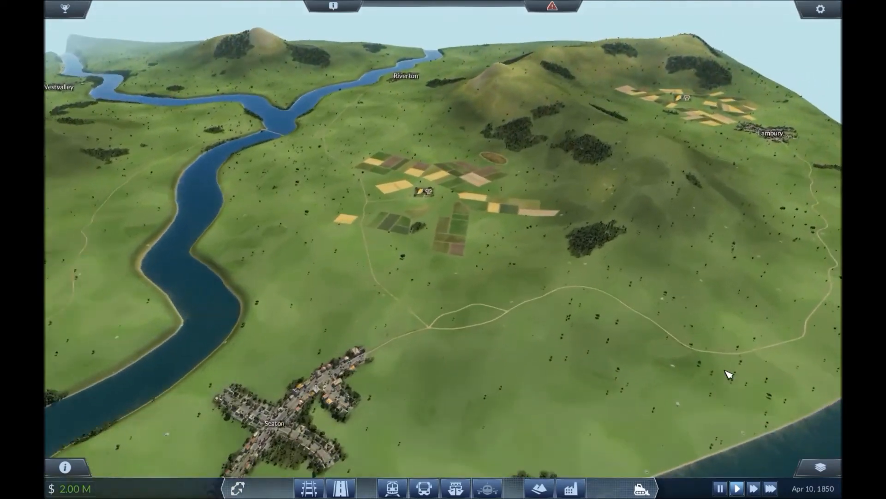
scroll(729, 371, "up", 4)
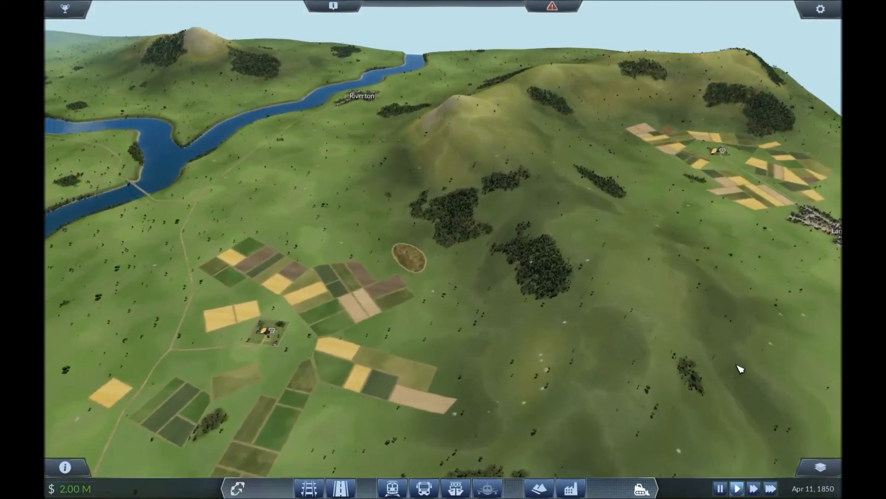
scroll(740, 368, "down", 6)
key("a")
key("s")
- Examine the large southern bay, its far shores and the land along the map's southern edge
scroll(726, 374, "up", 3)
left_click_drag(726, 375, 558, 412)
key("s")
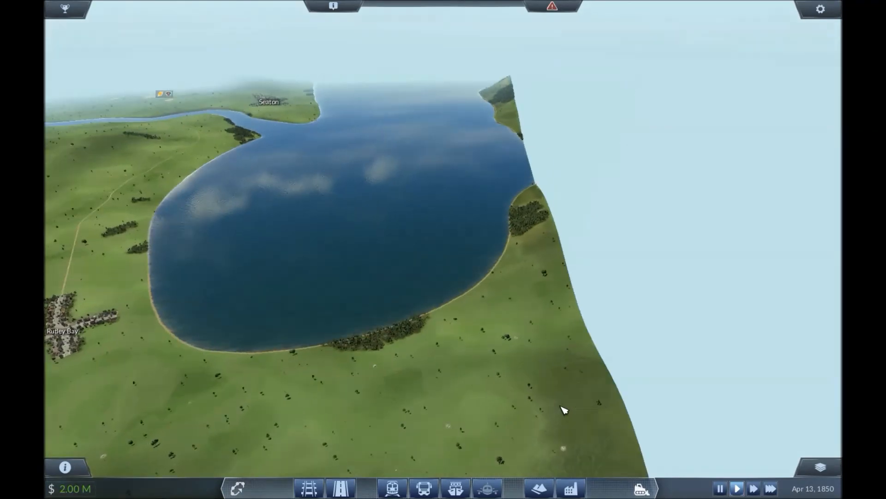
scroll(557, 404, "up", 4)
key("a")
left_click_drag(558, 380, 612, 425)
key("w")
key("d")
left_click_drag(605, 339, 515, 354)
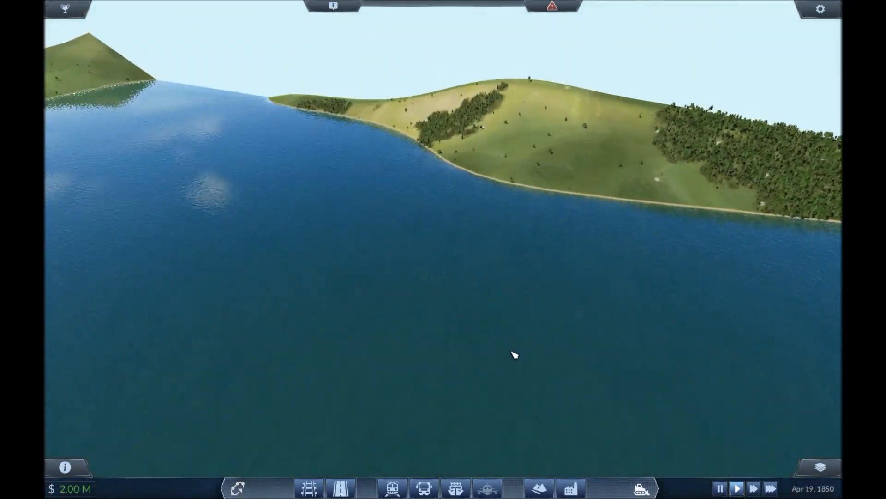
key("s")
scroll(508, 383, "up", 5)
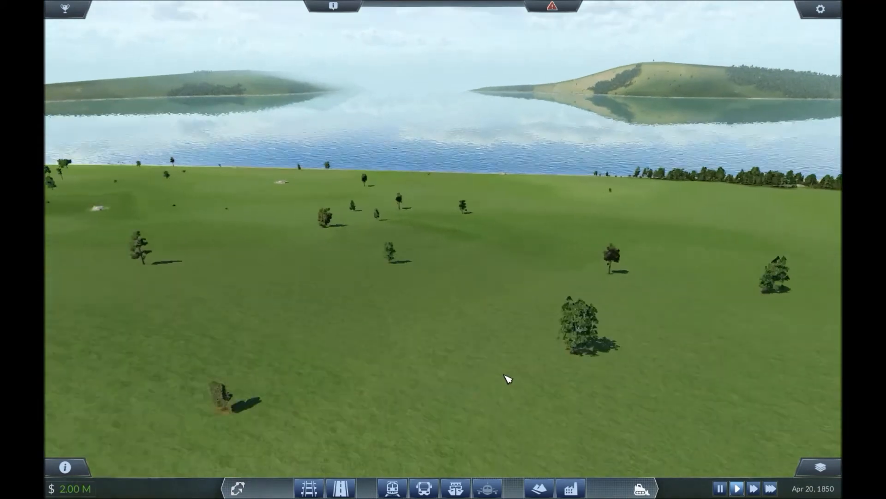
scroll(508, 379, "up", 3)
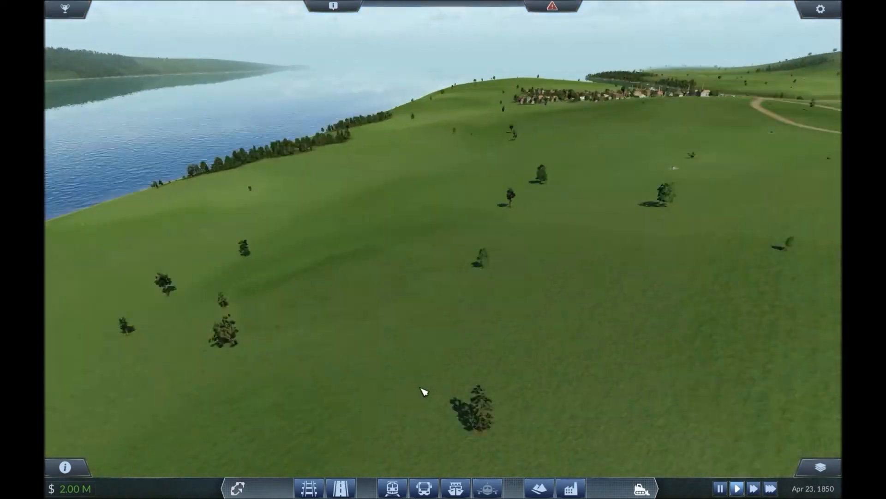
- Inspect Seaton, the river mouth beside it and the nearby coastline at close range
scroll(724, 320, "down", 5)
left_click_drag(725, 320, 612, 328)
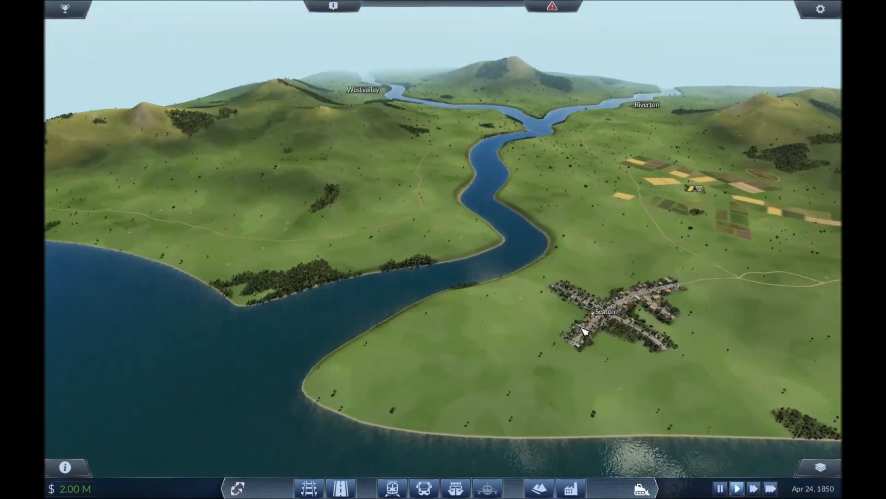
scroll(682, 317, "up", 8)
left_click_drag(714, 325, 700, 340)
scroll(711, 318, "up", 3)
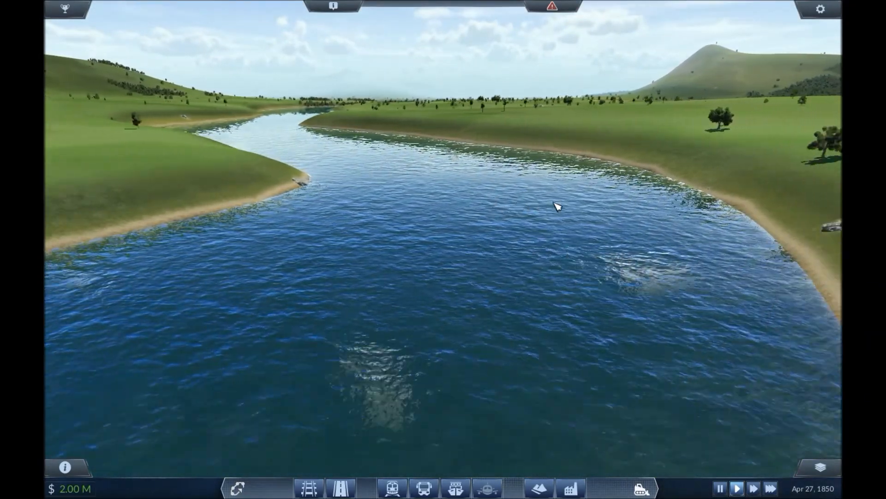
scroll(554, 207, "down", 10)
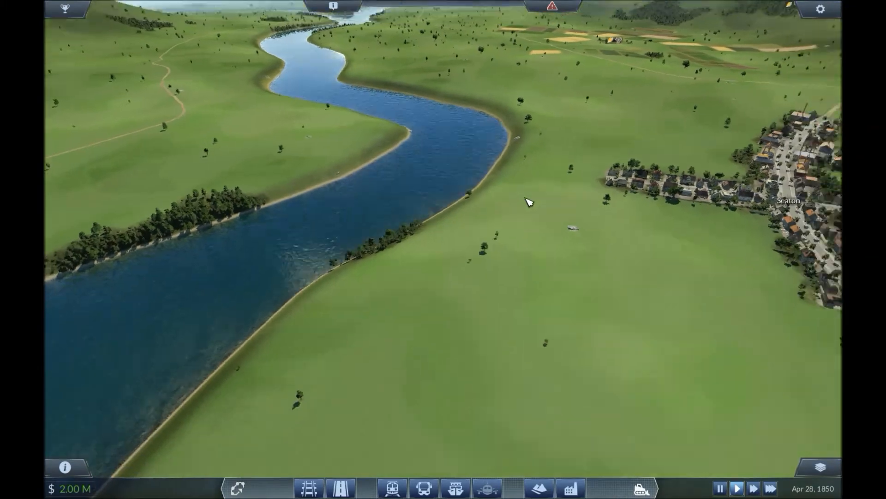
scroll(535, 200, "up", 8)
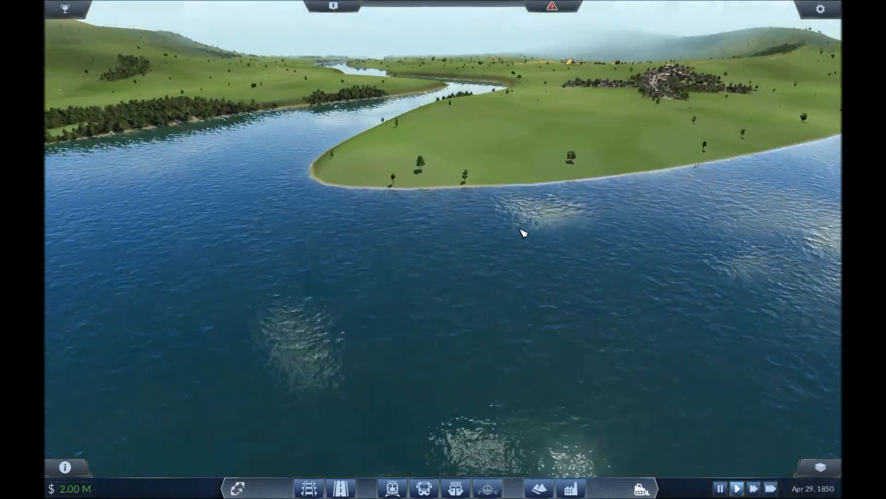
left_click_drag(523, 233, 432, 240)
key("q")
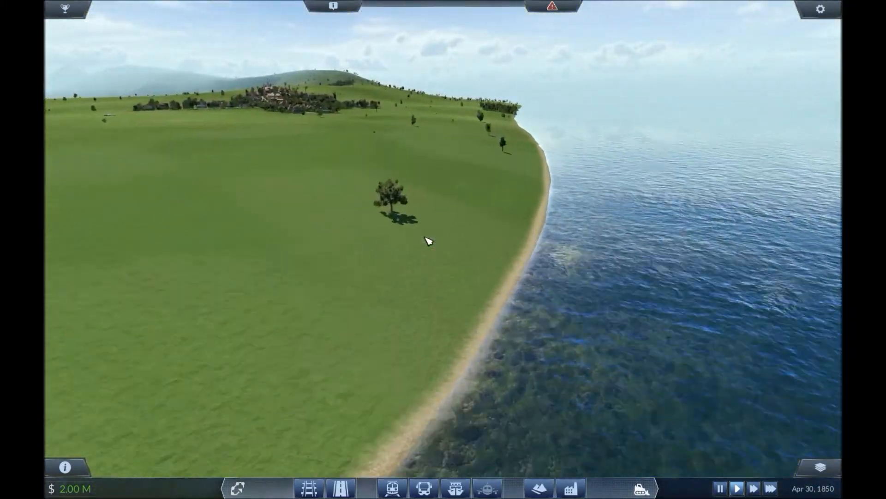
key("q")
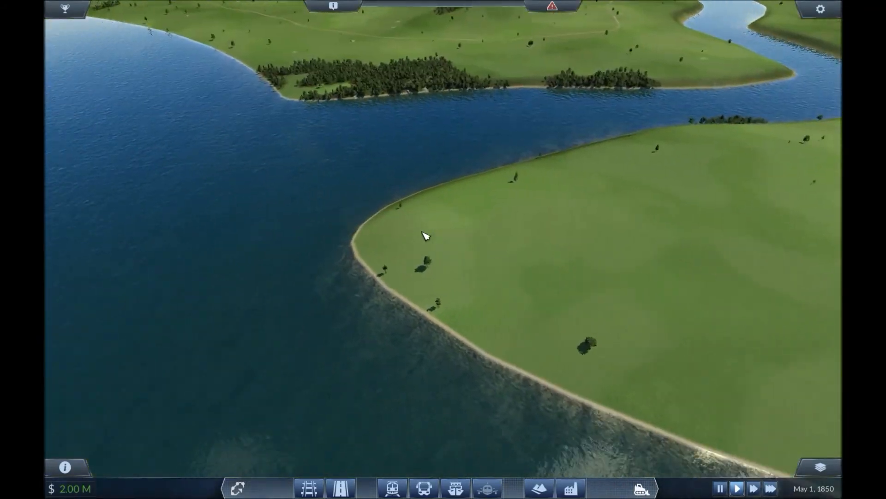
- Examine Rutley Bay, the western end of the bay and the surrounding land from several angles
scroll(422, 237, "down", 5)
key("a")
left_click_drag(414, 237, 338, 283)
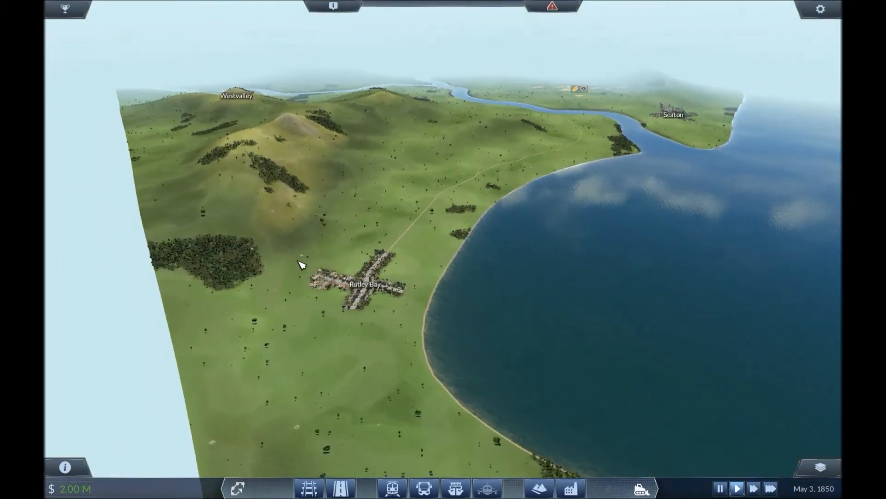
key("s")
scroll(327, 271, "up", 4)
key("a")
scroll(359, 284, "down", 3)
key("w")
key("d")
left_click_drag(470, 239, 282, 250)
left_click_drag(680, 197, 540, 128)
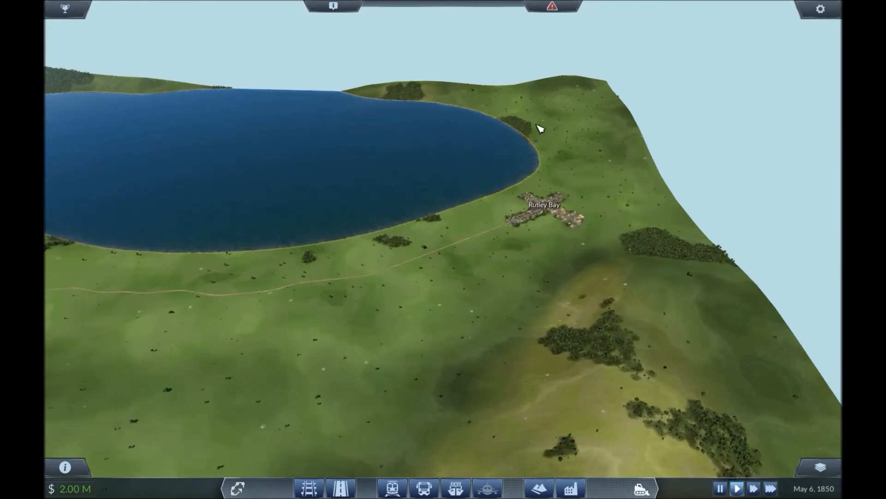
left_click_drag(625, 191, 446, 171)
left_click_drag(752, 198, 549, 193)
left_click_drag(645, 194, 532, 260)
key("w")
- Inspect the western hills, their peaks and wooded slopes as far as Westvalley
scroll(548, 263, "down", 5)
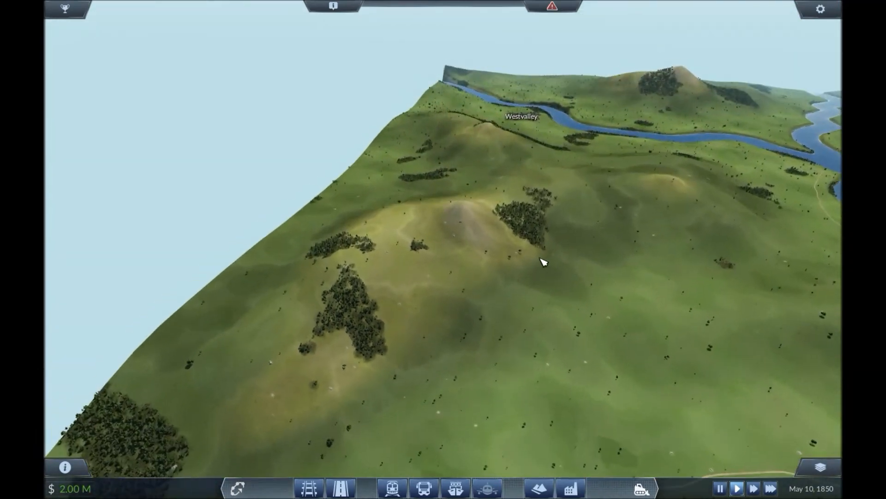
scroll(569, 249, "up", 5)
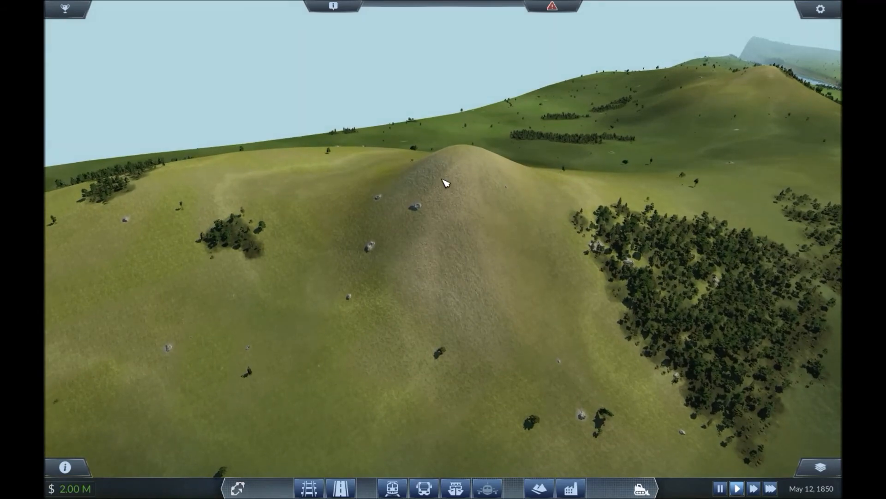
key("s")
left_click_drag(536, 233, 507, 236)
key("w")
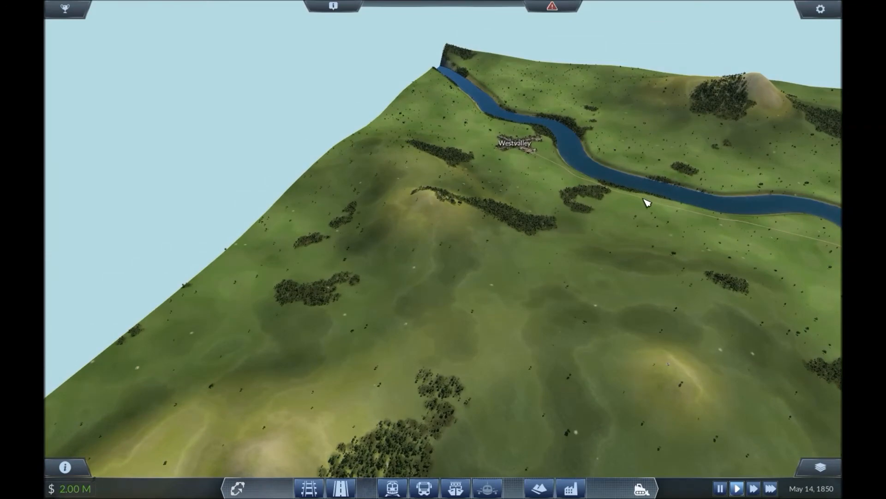
left_click_drag(772, 251, 705, 259)
key("w")
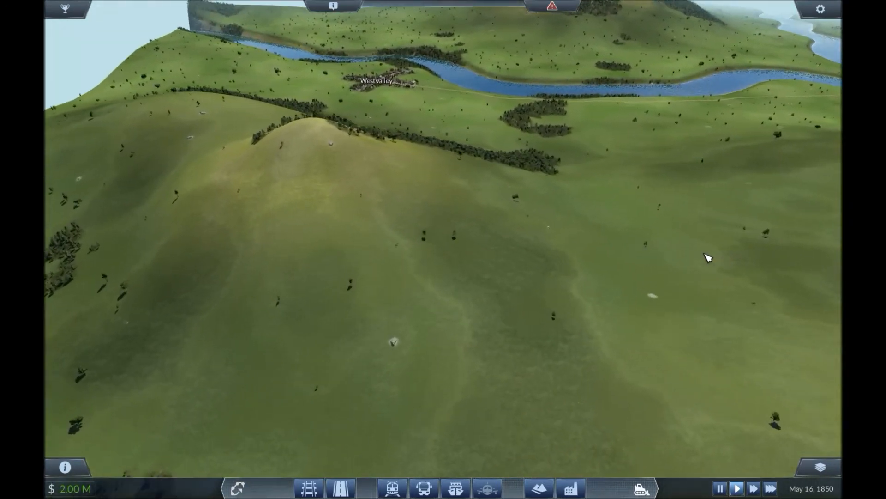
key("w")
mouse_move(563, 208)
left_mouse_down()
mouse_move(564, 232)
mouse_move(571, 209)
left_mouse_up()
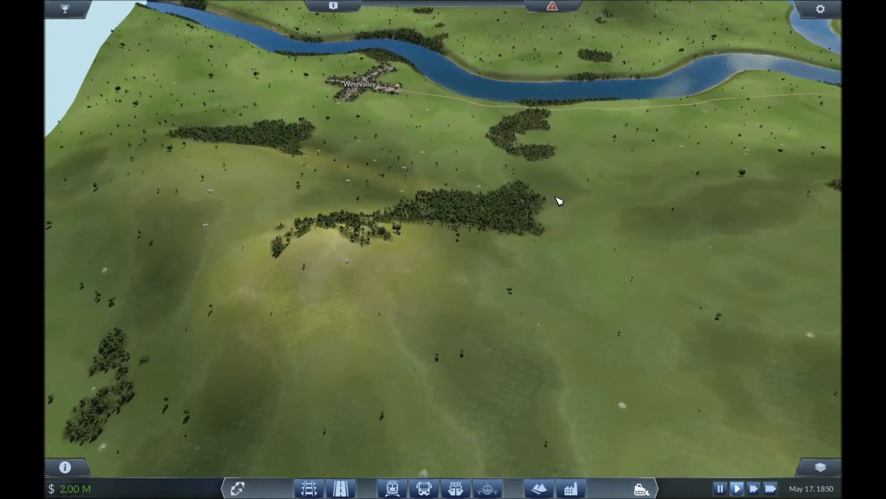
- Inspect Westvalley and its river banks, as well as the farmland and ridge between Seaton, Riverton and Lambury
key("s")
left_click_drag(567, 193, 700, 239)
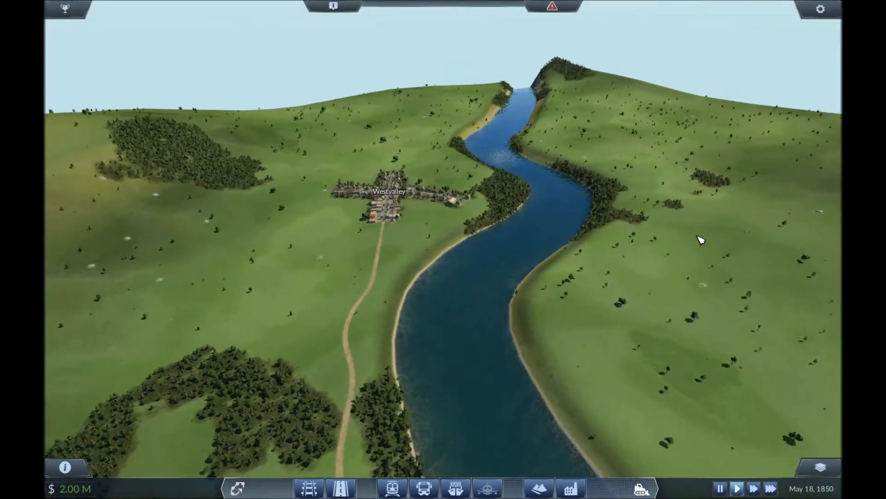
key("w")
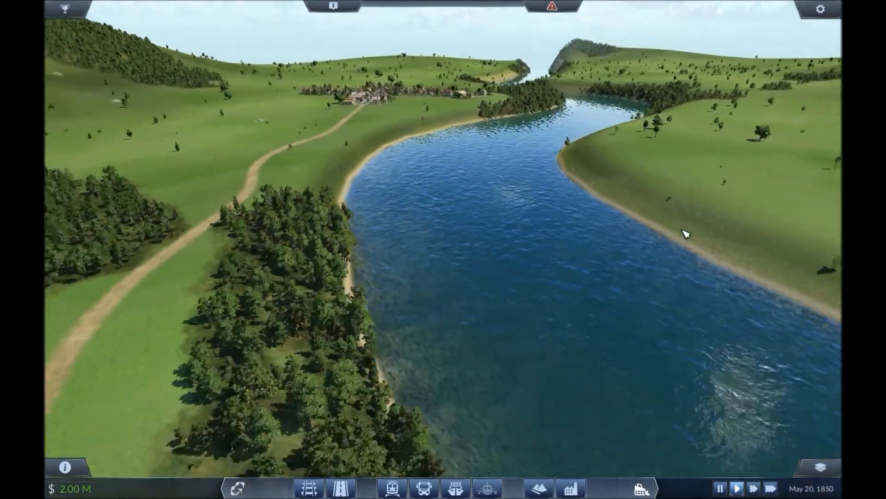
key("s")
left_click_drag(683, 230, 478, 244)
key("a")
scroll(510, 243, "down", 5)
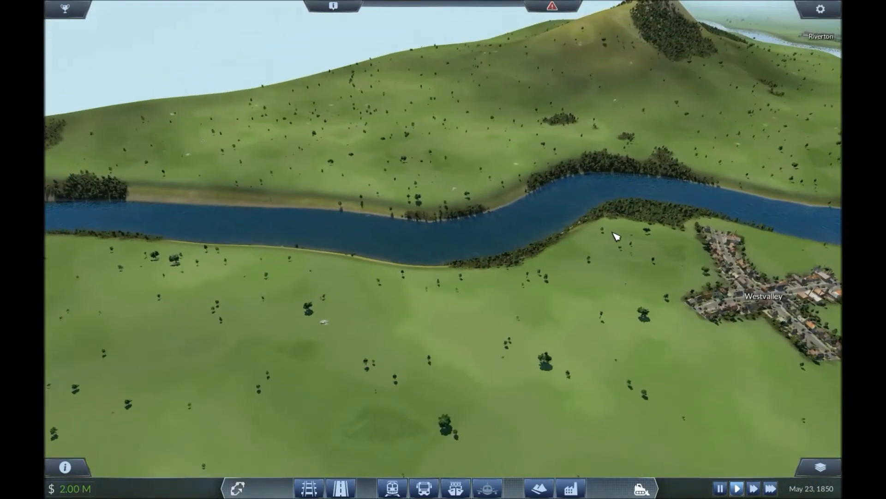
scroll(617, 236, "down", 3)
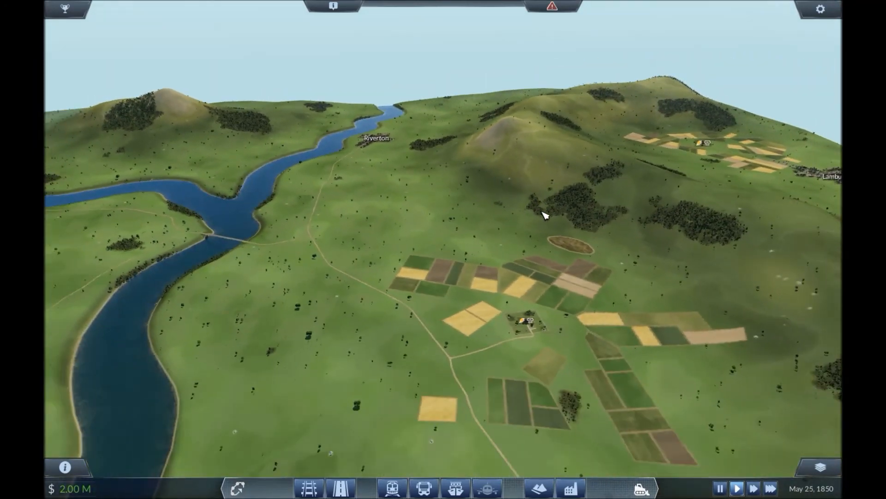
scroll(543, 215, "up", 3)
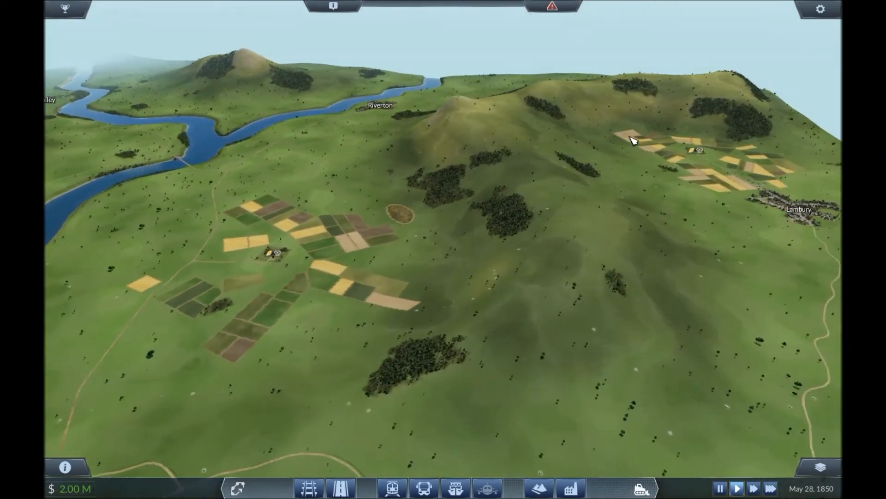
scroll(634, 140, "up", 3)
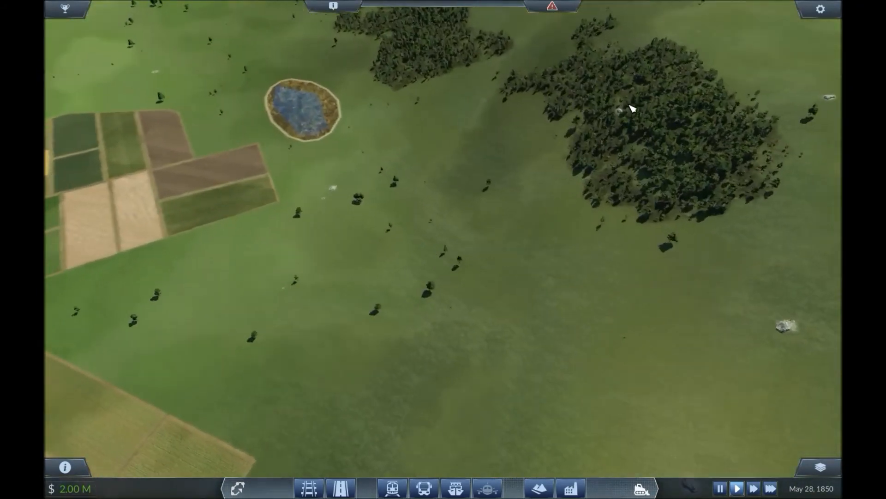
scroll(539, 141, "down", 10)
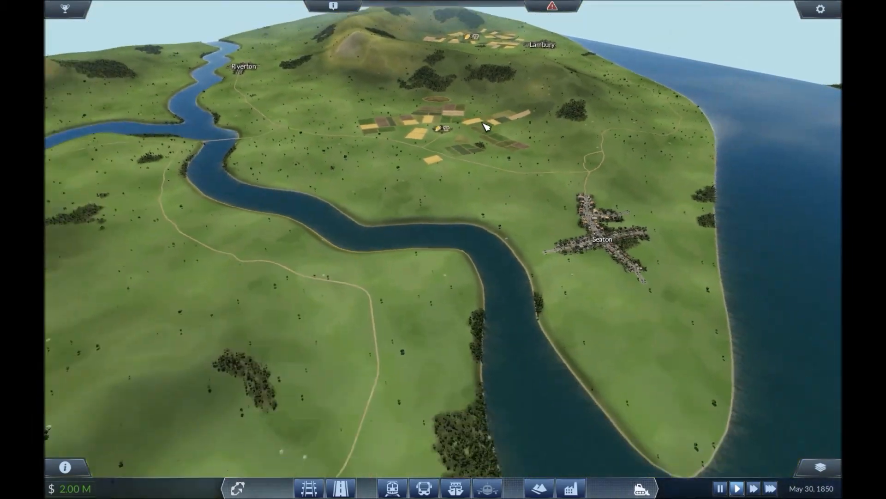
- Inspect the river bends beside Seaton, the nearby farmland and the wooded headland at the river mouth
left_click_drag(483, 122, 600, 120)
scroll(564, 123, "up", 4)
key("d")
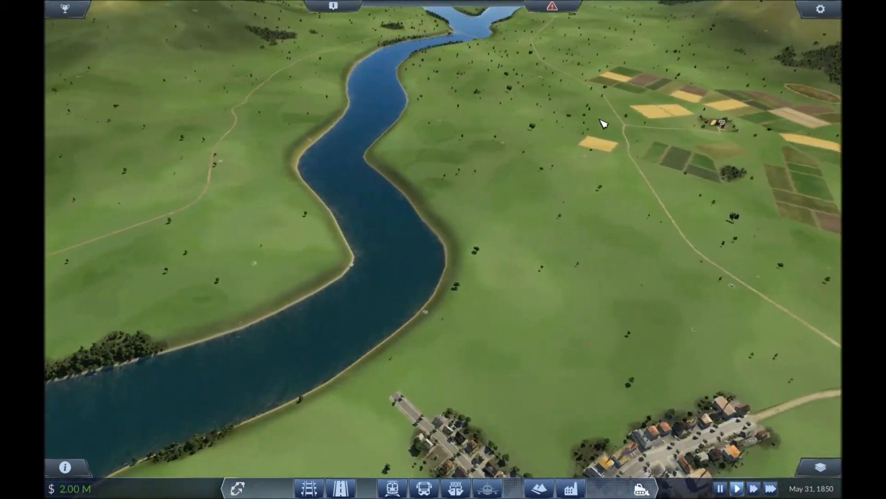
key("s")
key("a")
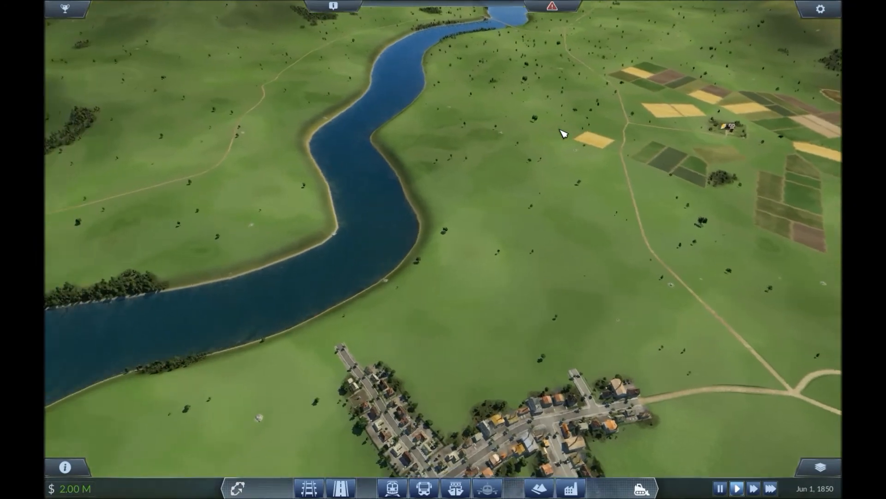
scroll(562, 133, "down", 8)
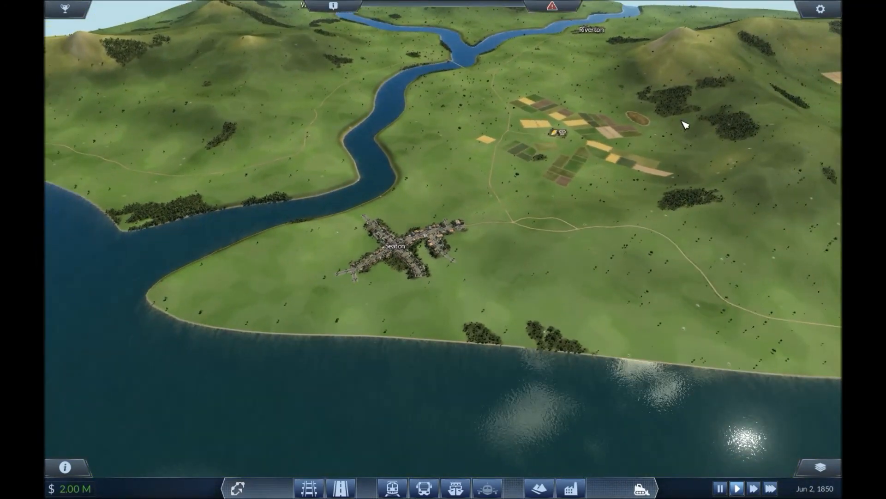
key("a")
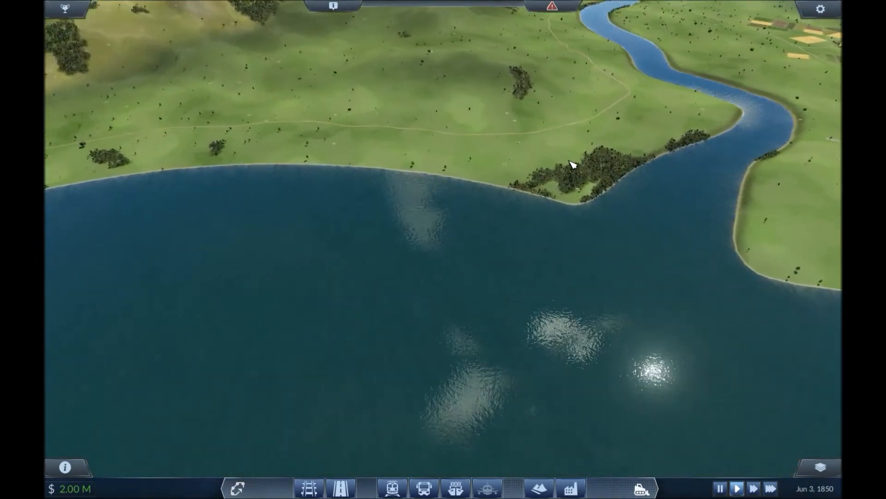
- Survey the whole map from a high viewpoint, including Rutley Bay, the open bay and the shoreline beside Seaton
key("q")
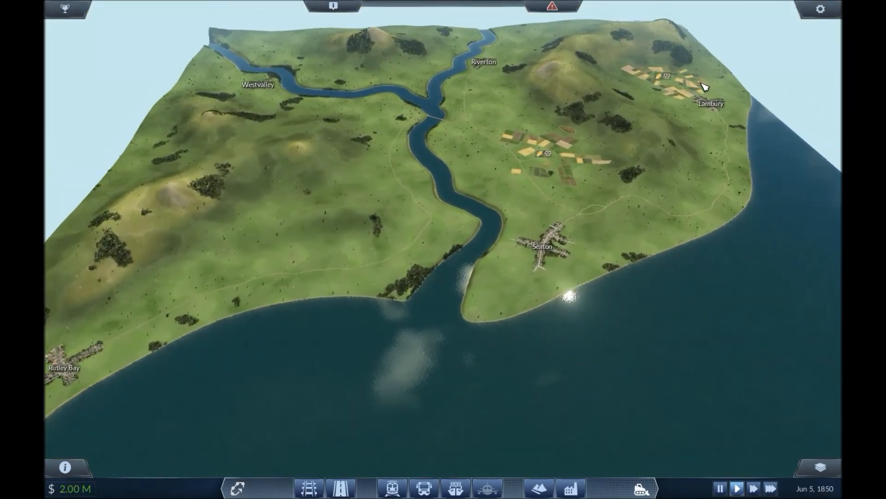
key("a")
key("s")
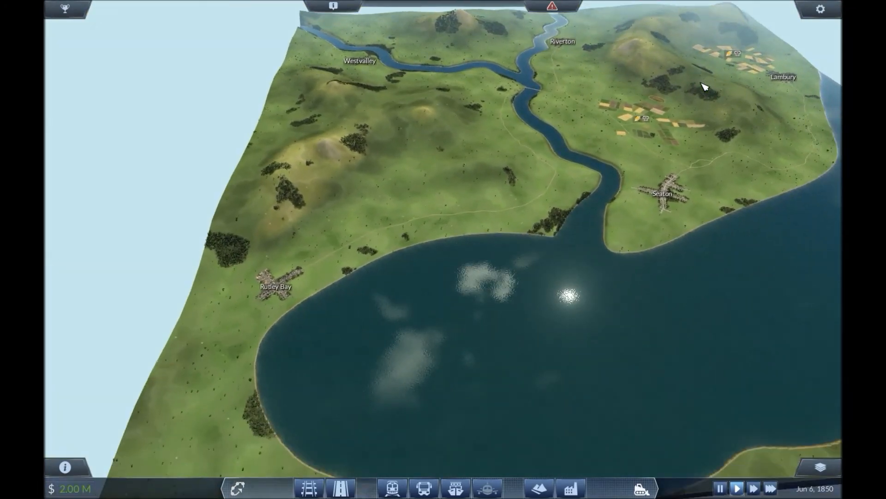
key("s")
left_click_drag(702, 83, 624, 175)
key("d")
key("w")
key("s")
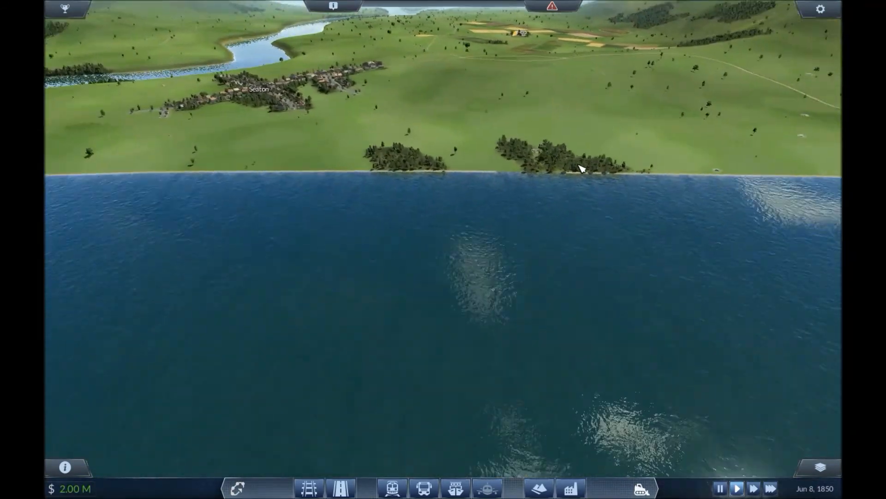
- Follow the river upstream from Seaton past the bridge and the fork to the banks near Riverton
scroll(554, 168, "up", 8)
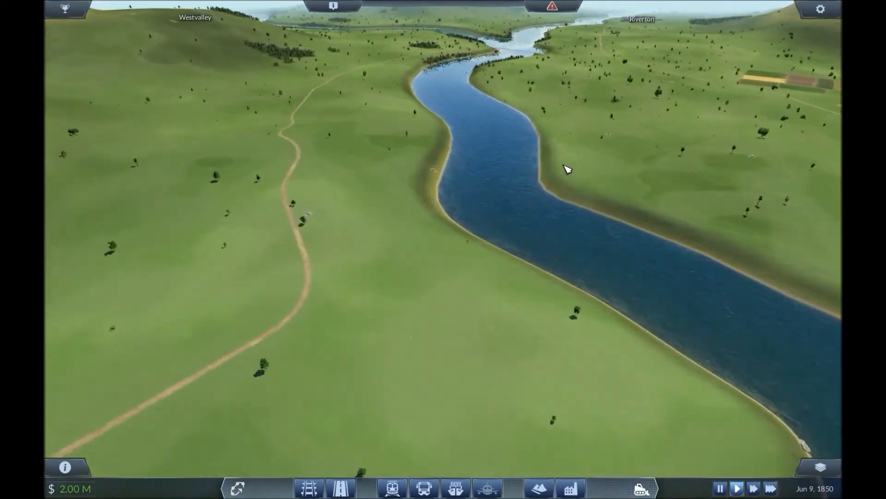
key("w")
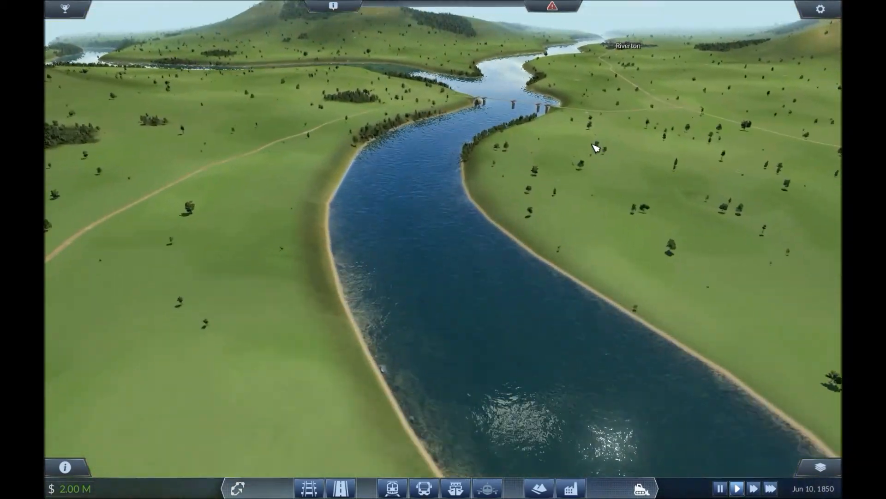
key("d")
key("w")
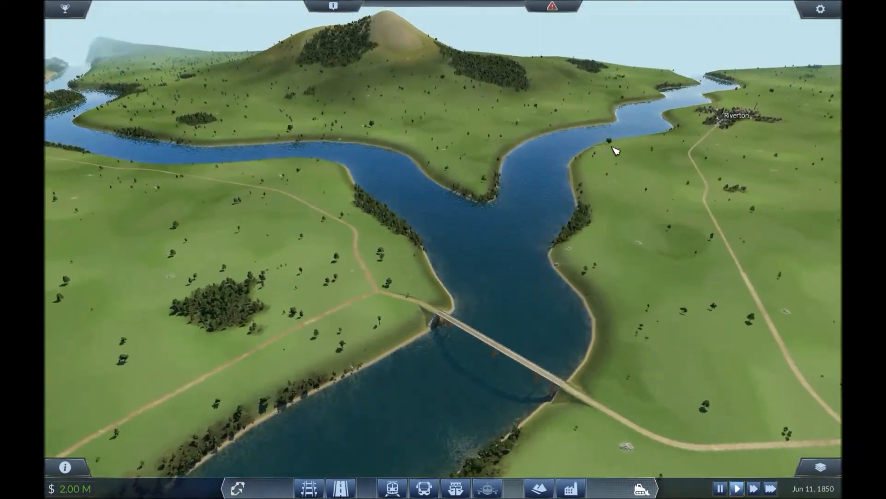
scroll(554, 152, "up", 6)
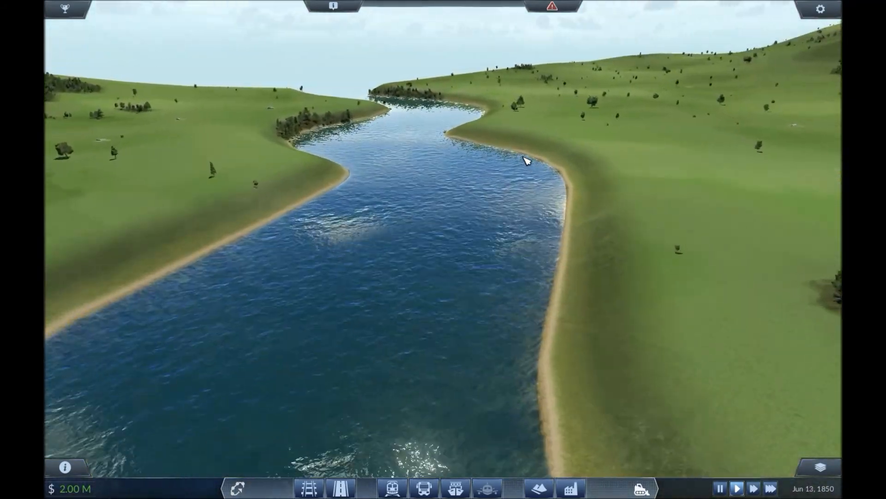
key("w")
left_click_drag(554, 155, 342, 159)
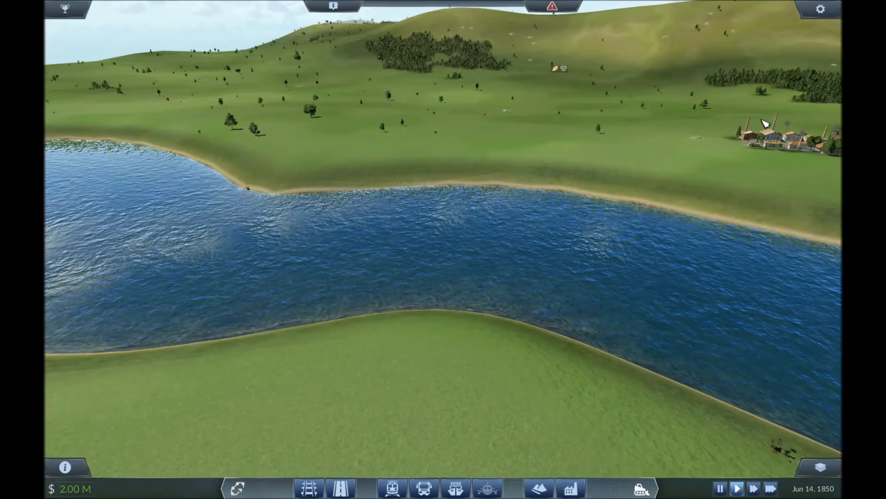
left_click_drag(774, 120, 537, 144)
scroll(537, 144, "down", 10)
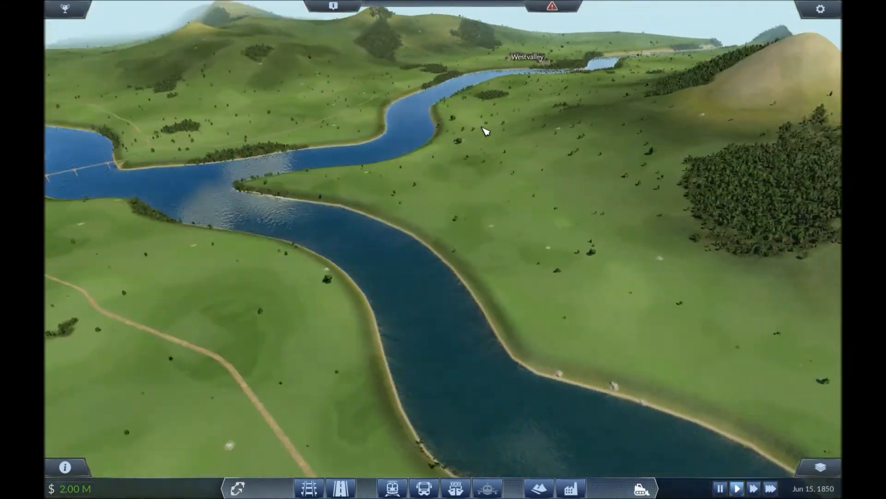
- Follow the other river arm past the wooded banks to Westvalley and examine the valley around the town
key("w")
left_click_drag(729, 92, 630, 109)
key("a")
scroll(633, 110, "up", 5)
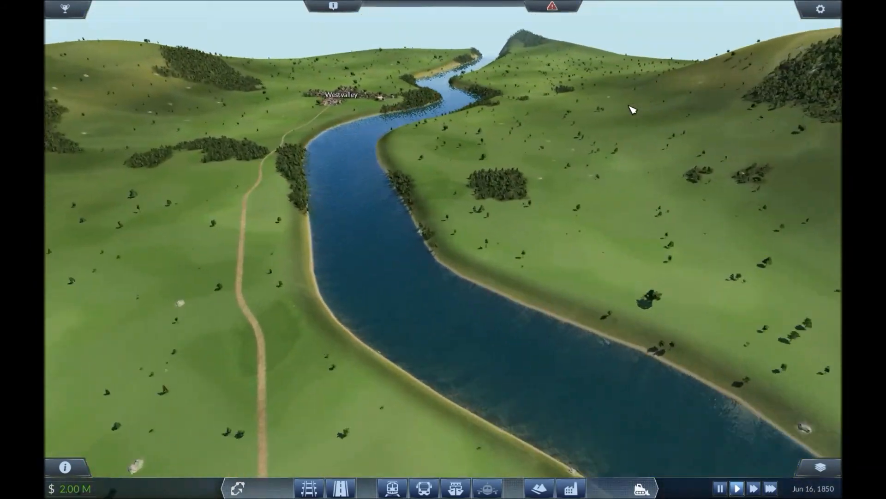
key("w")
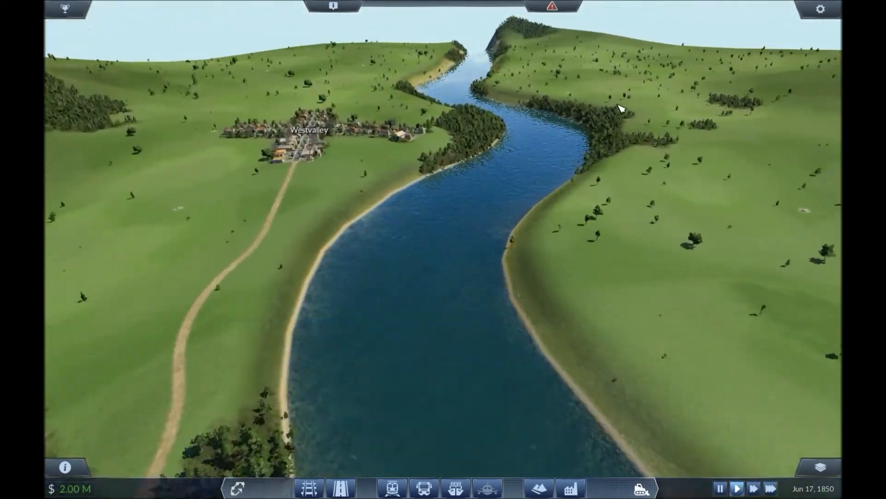
key("w")
left_click_drag(621, 109, 428, 113)
left_click_drag(711, 99, 739, 88)
scroll(636, 86, "down", 5)
- Examine the land around Rutley Bay, the curved end of the bay and the shore up to the river mouth
key("w")
left_click_drag(578, 107, 568, 126)
key("s")
key("w")
scroll(559, 125, "down", 4)
key("s")
key("a")
key("s")
key("a")
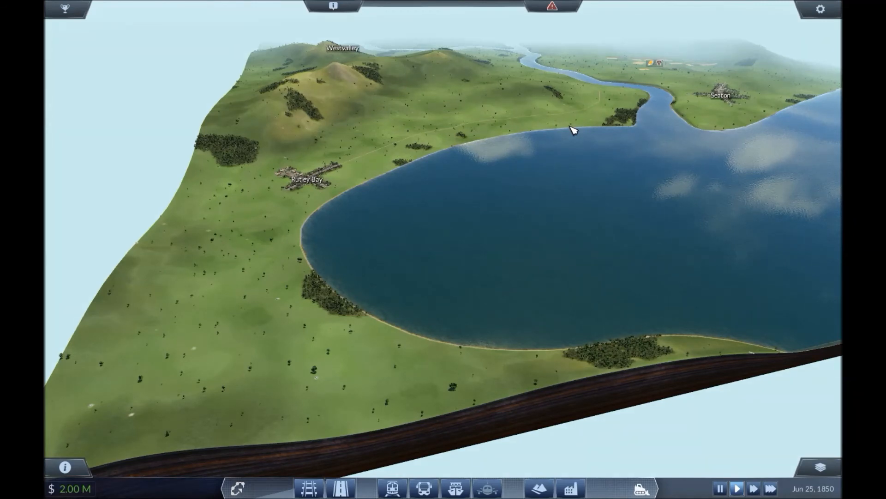
left_click_drag(580, 131, 639, 130)
key("a")
scroll(533, 143, "up", 4)
key("w")
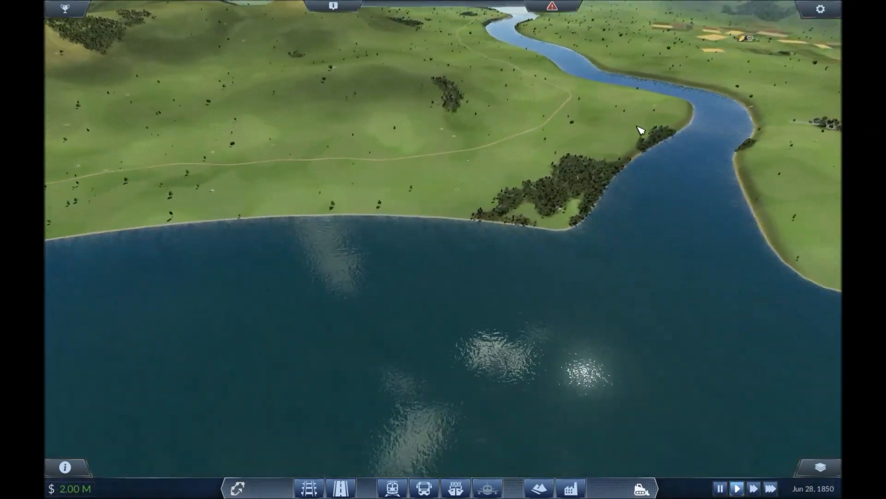
- Examine the coast between Seaton and Lambury and the river fork with its hills between Westvalley and Riverton
scroll(639, 130, "down", 6)
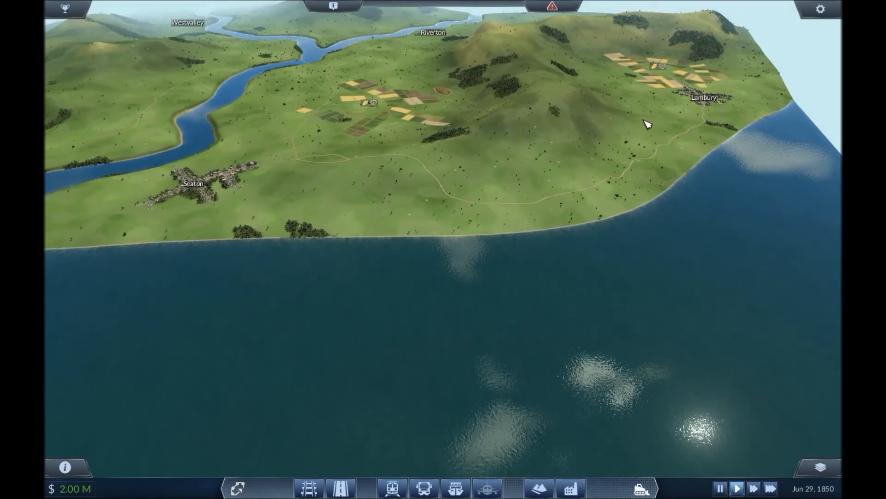
key("w")
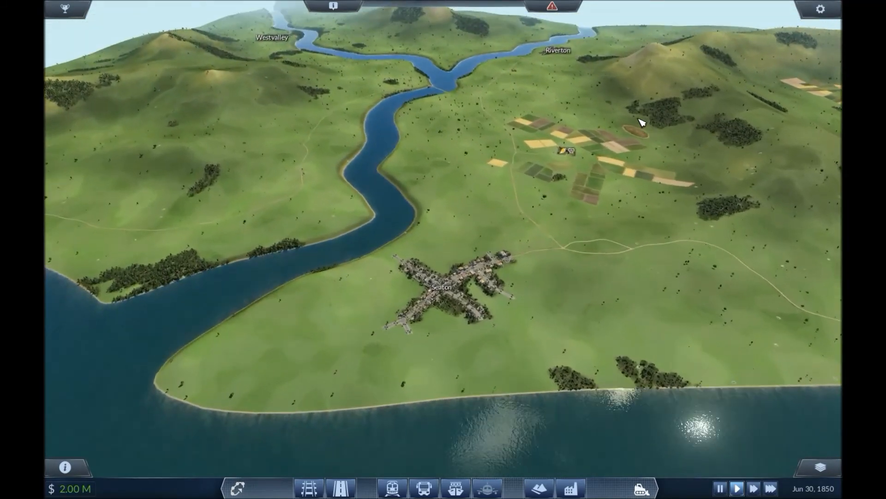
key("w")
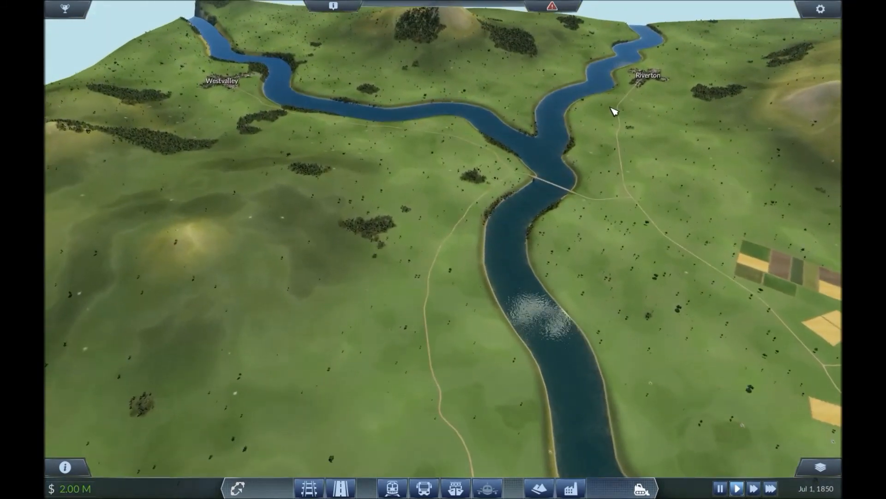
key("s")
key("a")
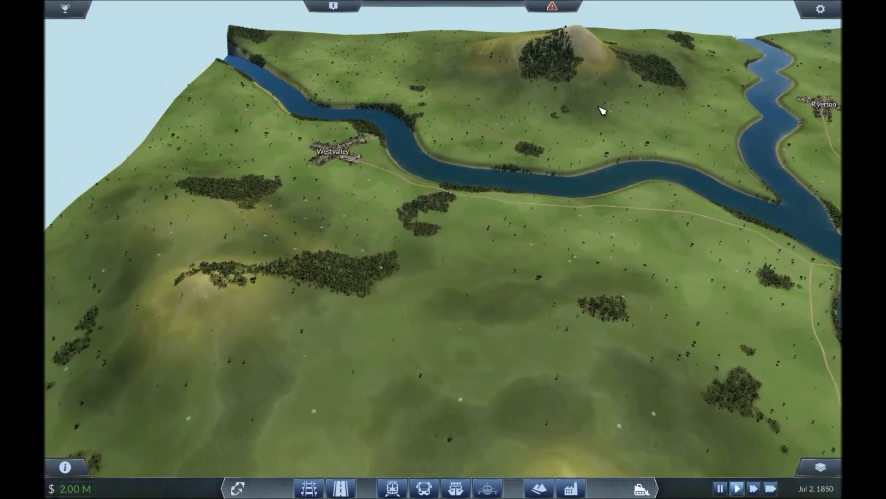
key("d")
key("s")
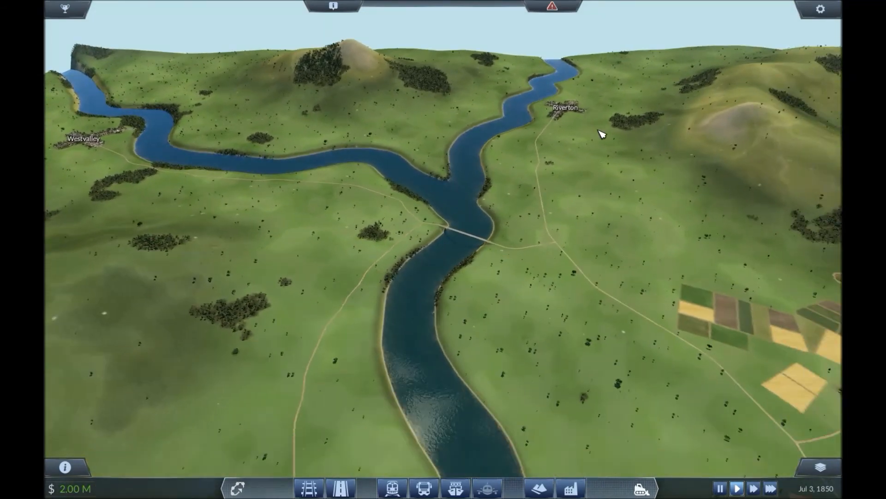
key("d")
key("s")
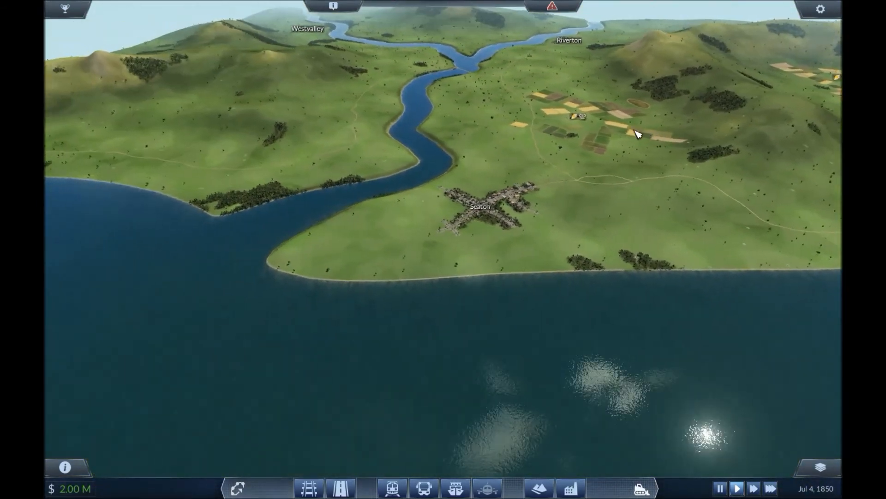
- Inspect Seaton's shoreline from over the bay and the lower river's banks and bends at close range
left_click_drag(684, 180, 658, 205)
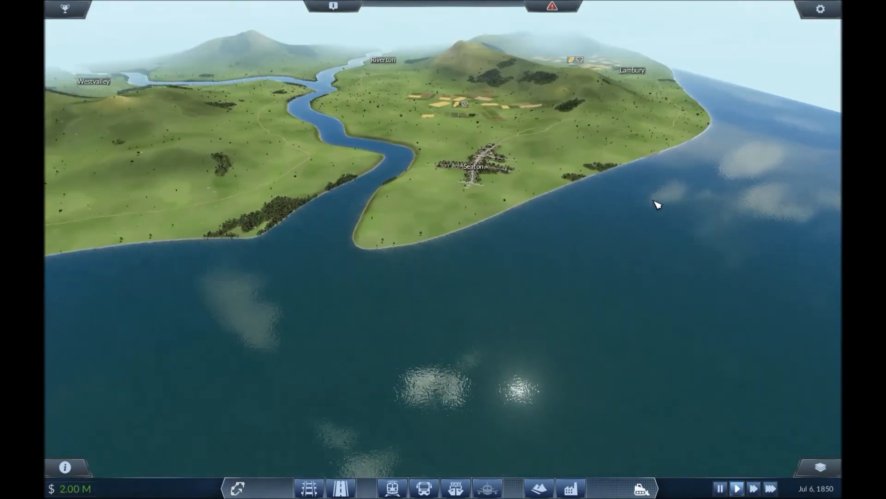
left_click_drag(712, 194, 668, 173)
scroll(672, 178, "up", 3)
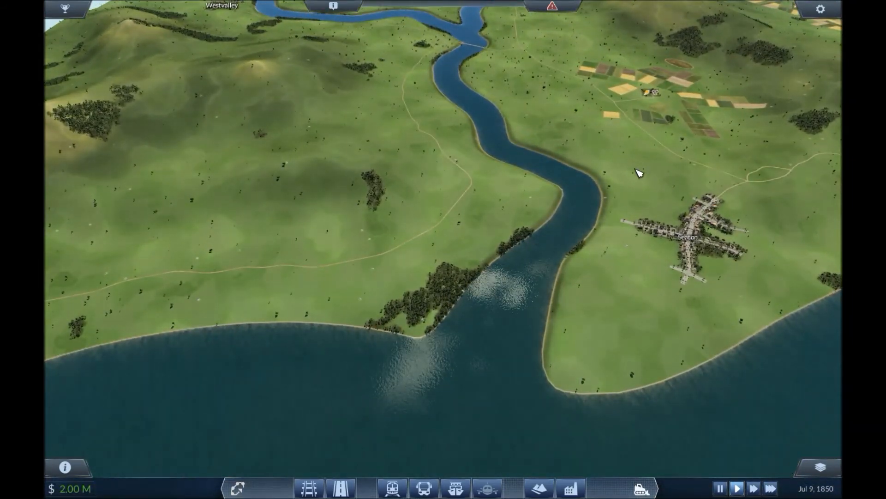
left_click_drag(596, 205, 606, 234)
scroll(607, 234, "up", 3)
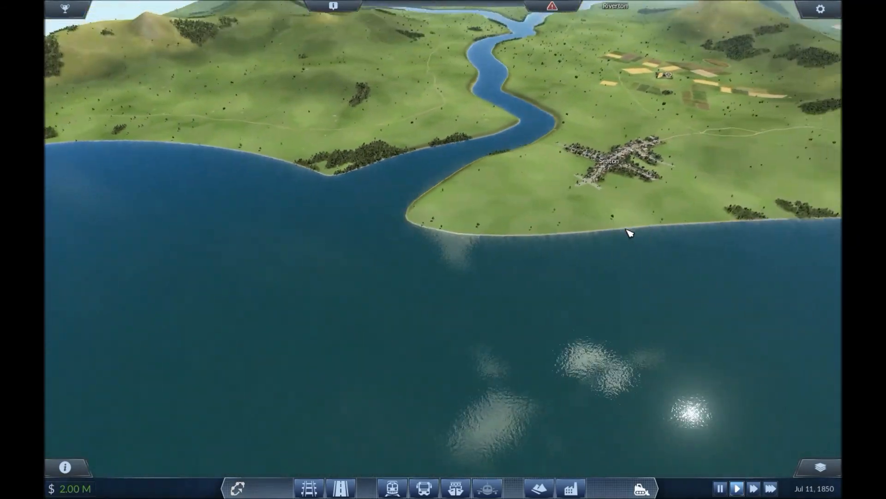
scroll(621, 226, "up", 2)
scroll(608, 235, "up", 5)
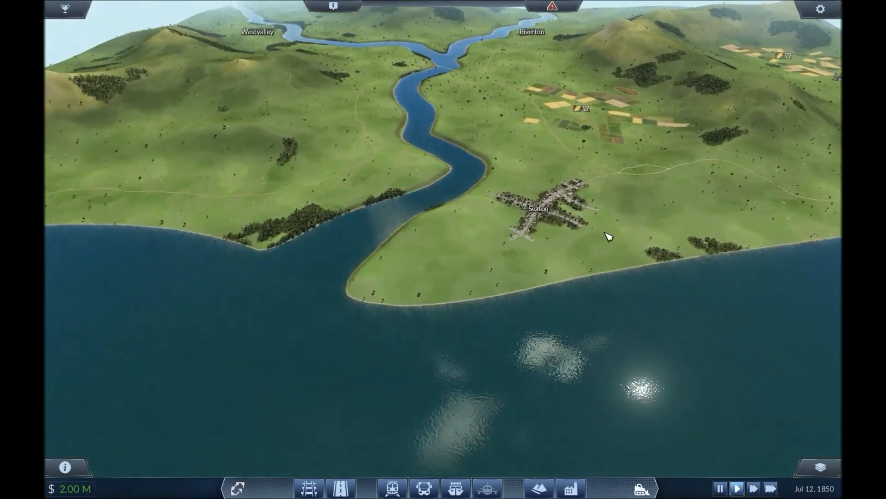
scroll(588, 241, "up", 8)
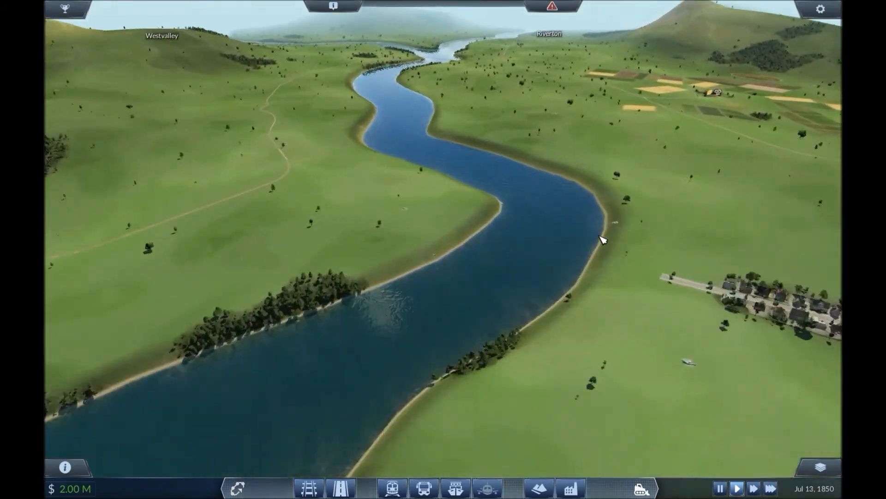
scroll(588, 219, "down", 8)
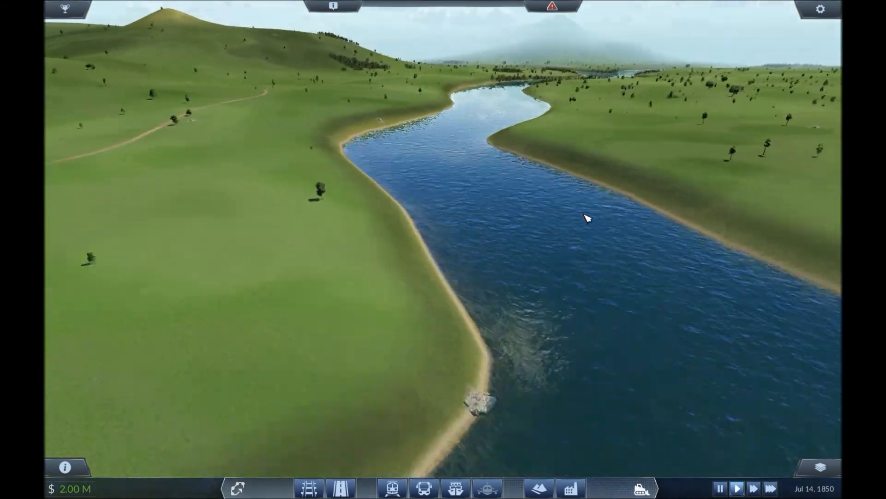
scroll(600, 210, "down", 8)
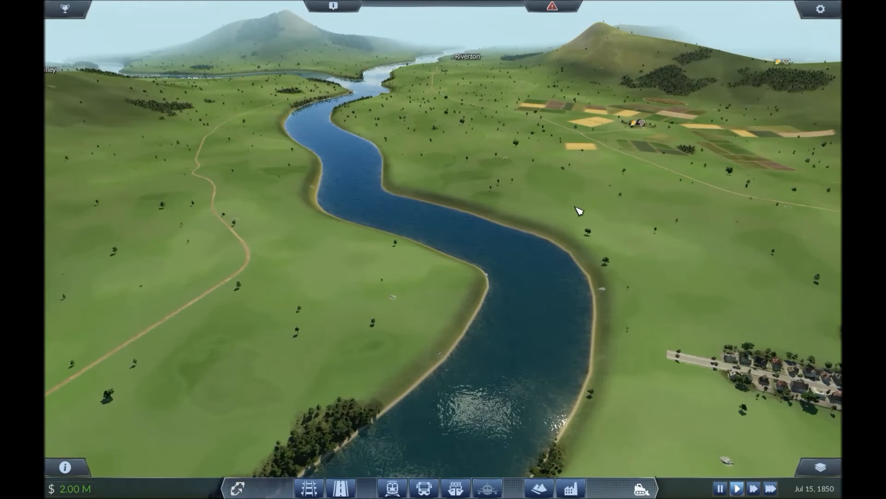
scroll(594, 208, "down", 3)
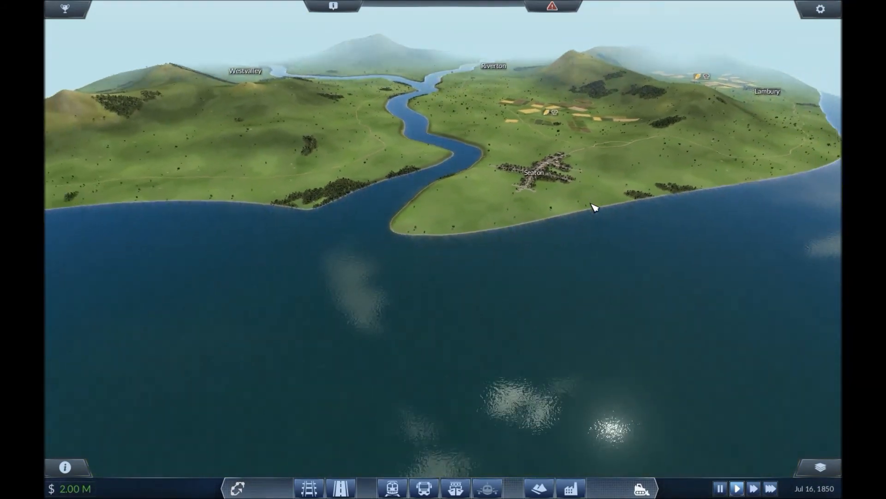
- Check the bridge below the river fork once more, as well as the river mouth and its wooded headland from the water
scroll(462, 192, "up", 10)
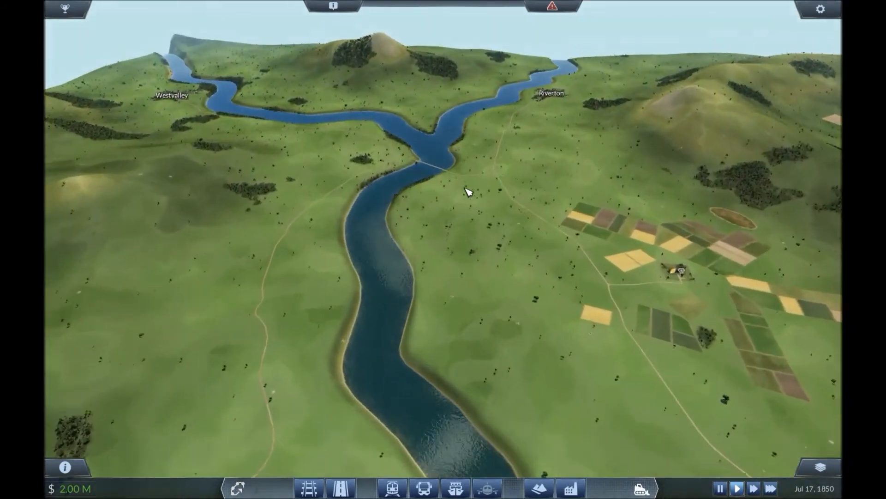
scroll(466, 192, "up", 3)
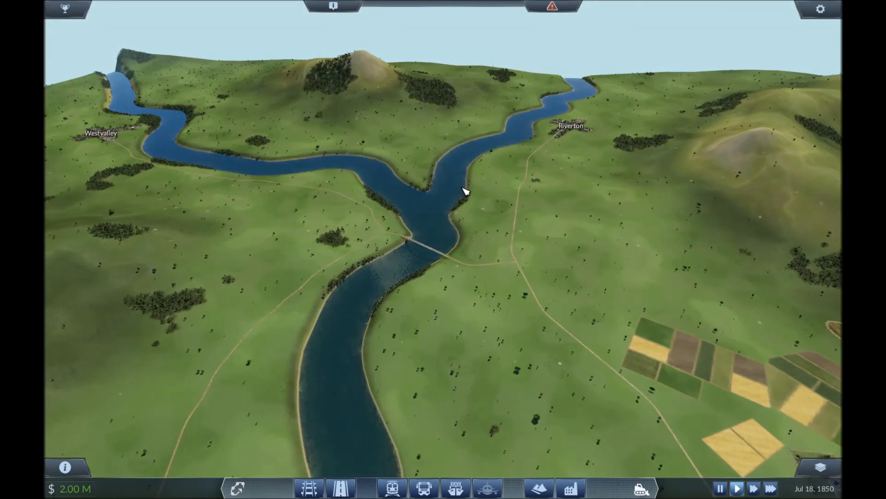
left_click_drag(465, 191, 430, 232)
key("s")
key("s")
left_click_drag(524, 196, 560, 190)
scroll(458, 218, "up", 3)
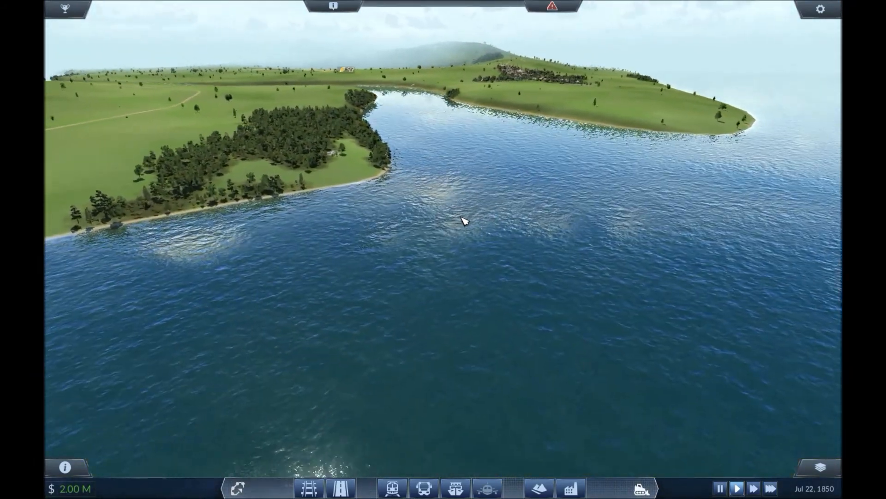
scroll(462, 217, "down", 3)
key("w")
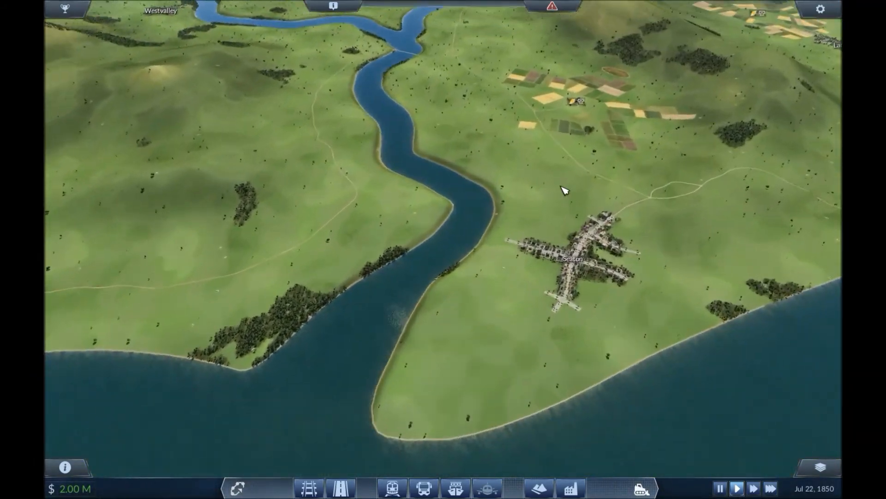
- Examine the river mouth, its wooded headland and the hills inland from the water, both from afar and at closer range
scroll(557, 192, "down", 5)
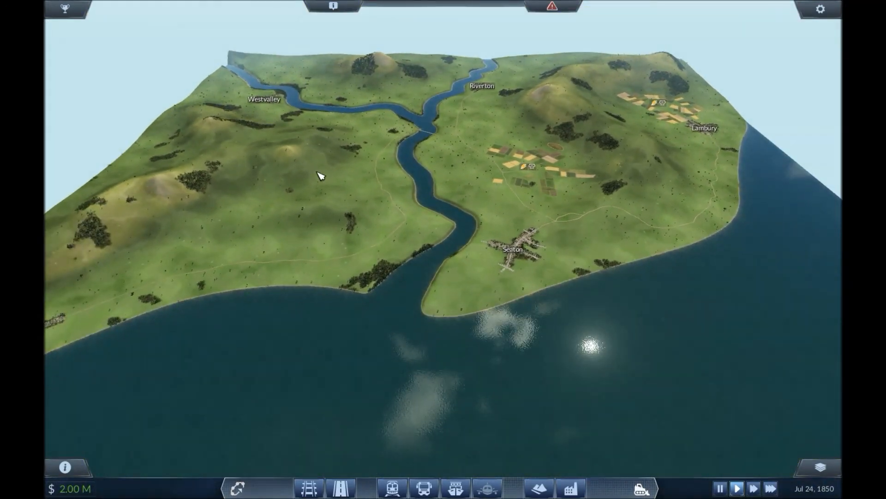
left_click_drag(535, 163, 519, 190)
key("s")
scroll(482, 179, "up", 2)
key("w")
left_click_drag(523, 189, 572, 181)
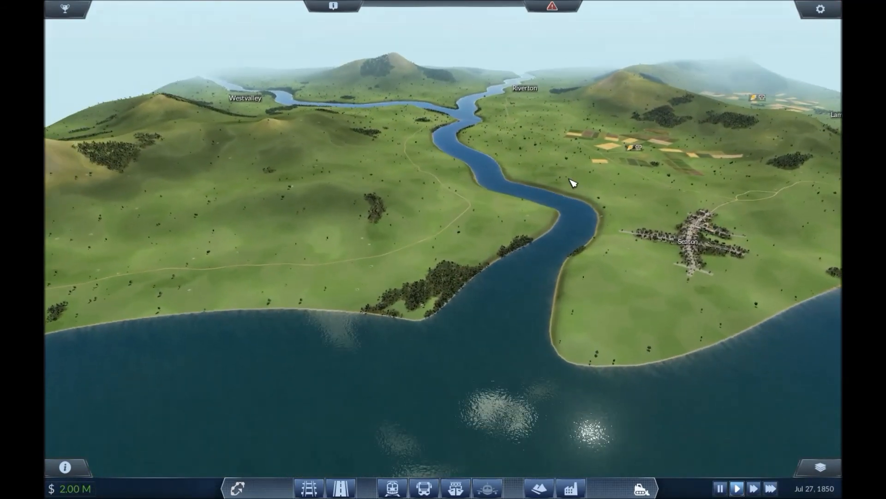
scroll(515, 191, "up", 4)
scroll(502, 186, "down", 3)
scroll(503, 186, "down", 5)
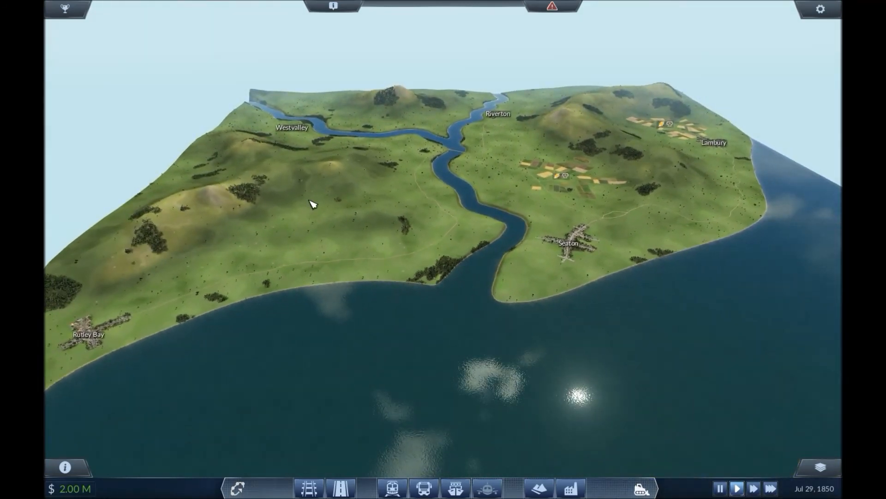
scroll(591, 196, "up", 5)
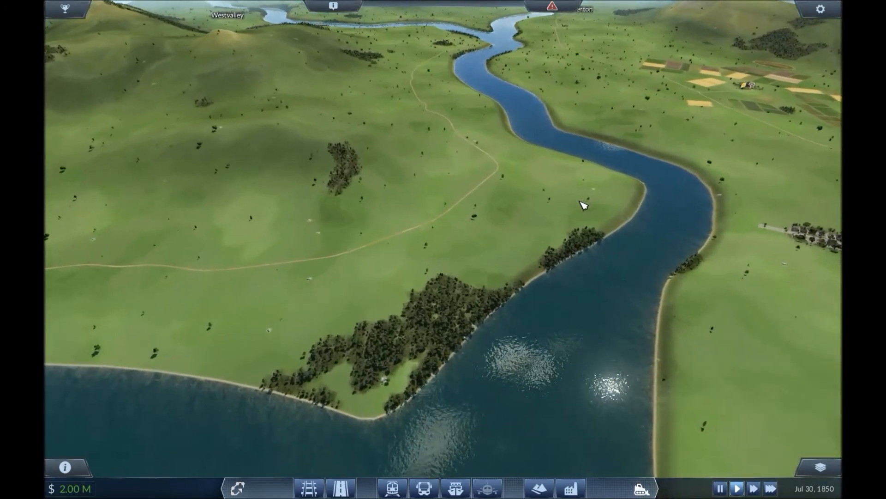
scroll(574, 196, "down", 4)
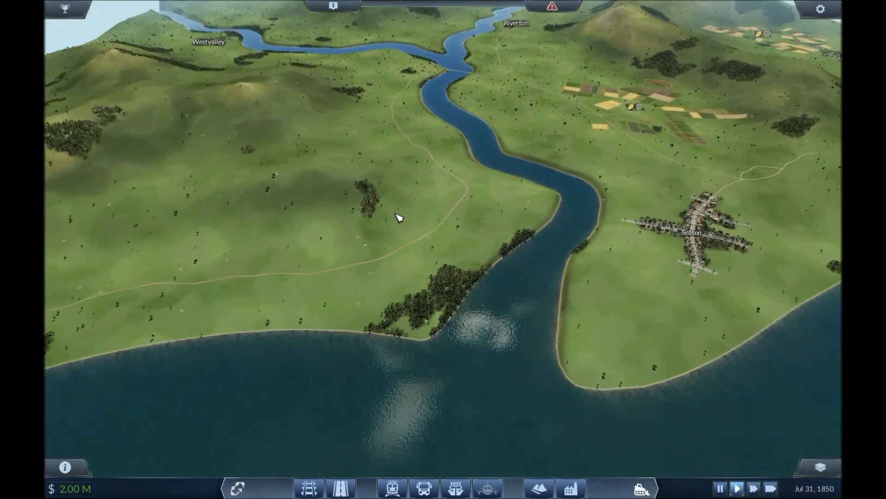
- Inspect the whole coastline from Rutley Bay past Seaton to Lambury, including the farms and hills behind it
scroll(560, 193, "down", 3)
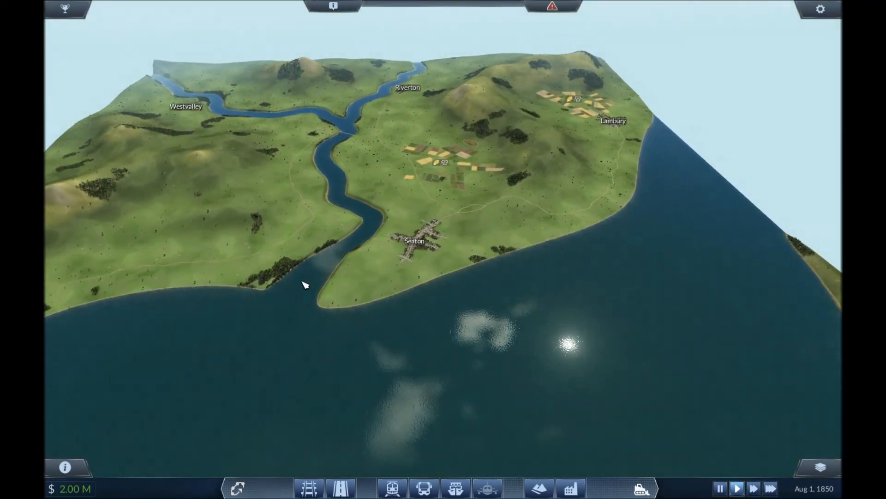
key("a")
key("s")
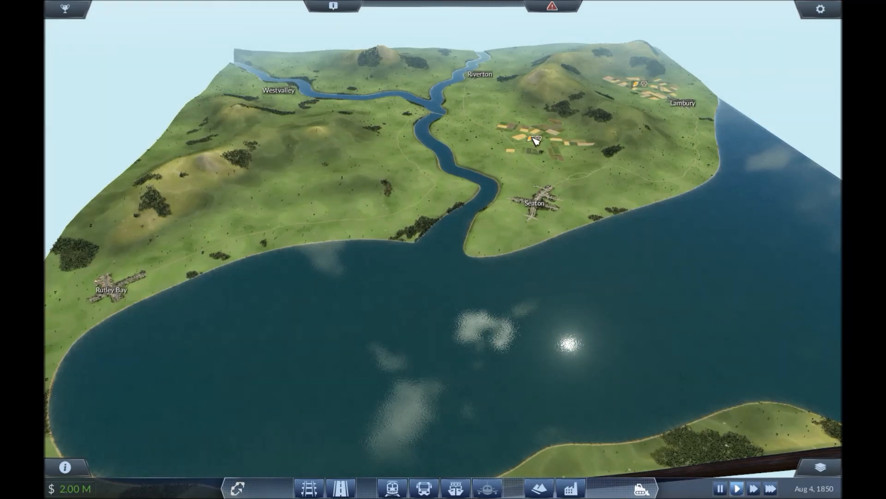
scroll(535, 141, "up", 4)
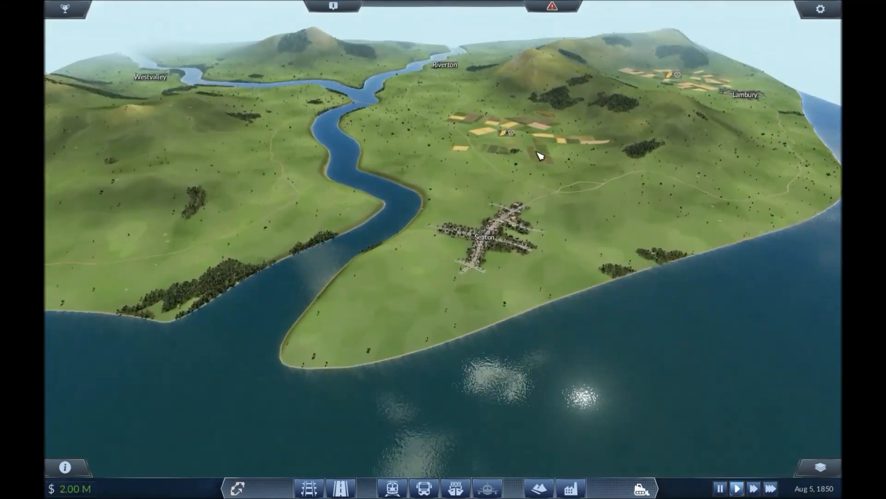
scroll(538, 156, "up", 3)
scroll(531, 157, "down", 7)
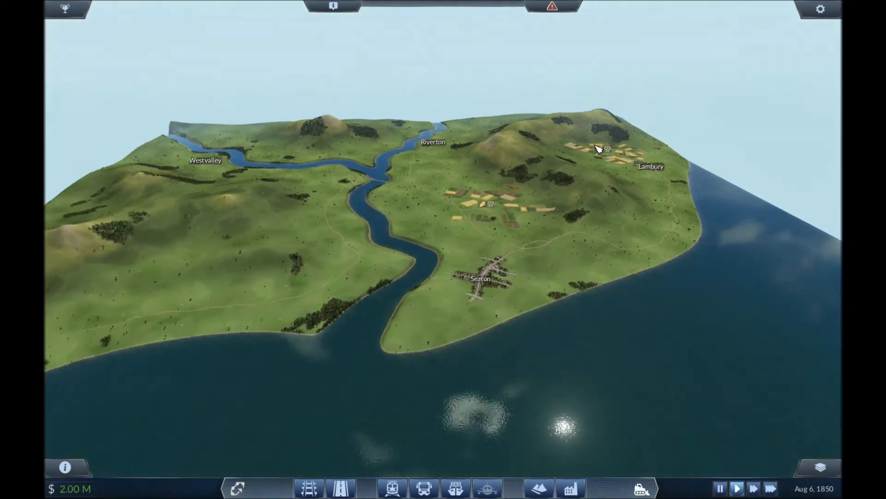
scroll(420, 254, "up", 5)
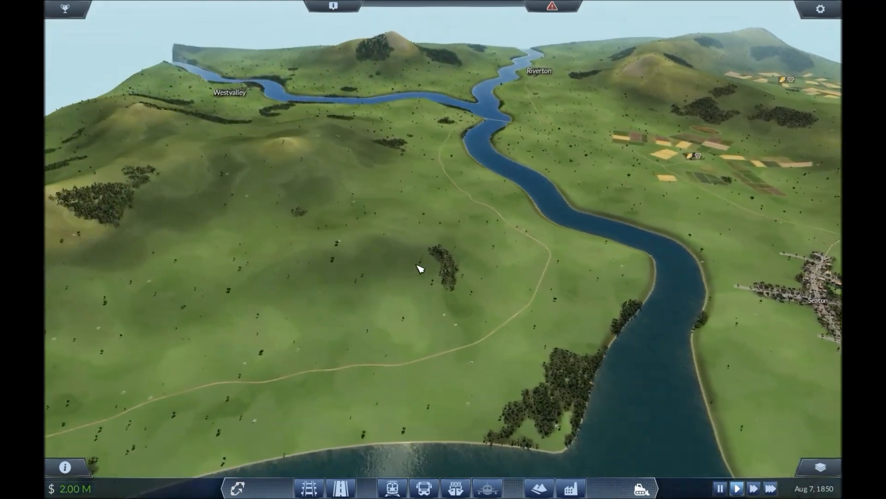
scroll(418, 266, "down", 6)
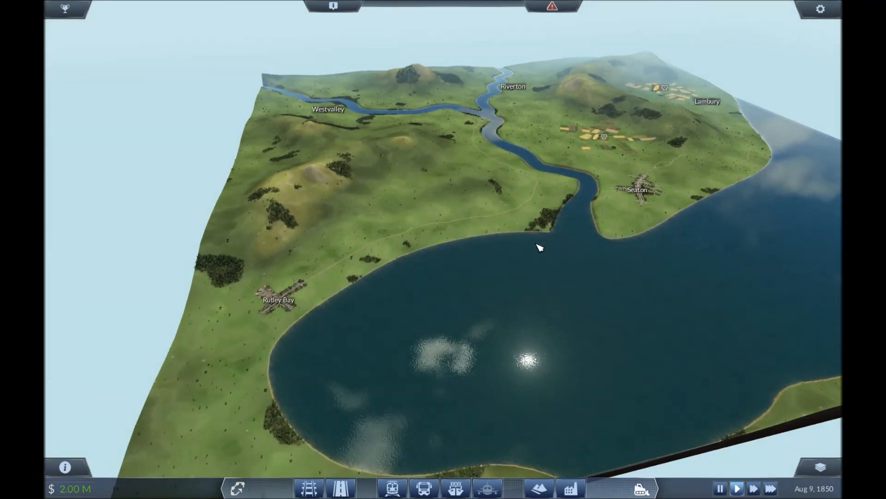
key("d")
key("w")
left_click_drag(384, 239, 408, 239)
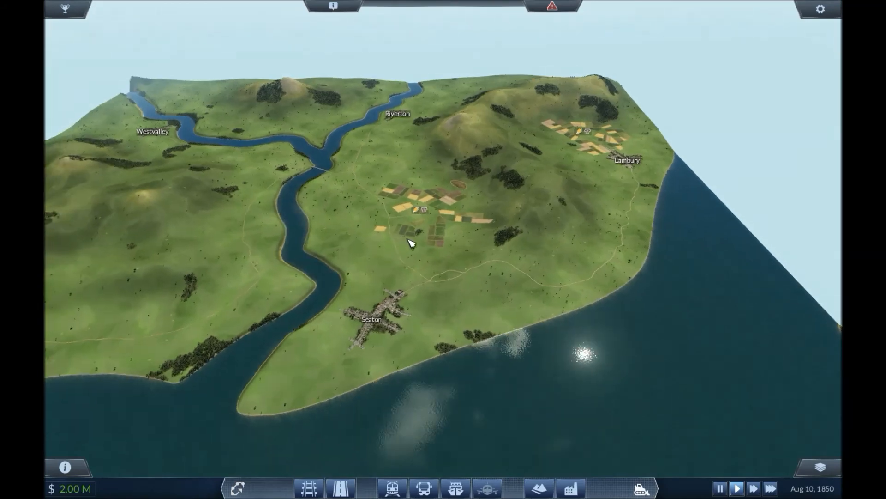
- Inspect Seaton's streets, houses and the open meadow between the town and the river at close range
scroll(411, 242, "up", 5)
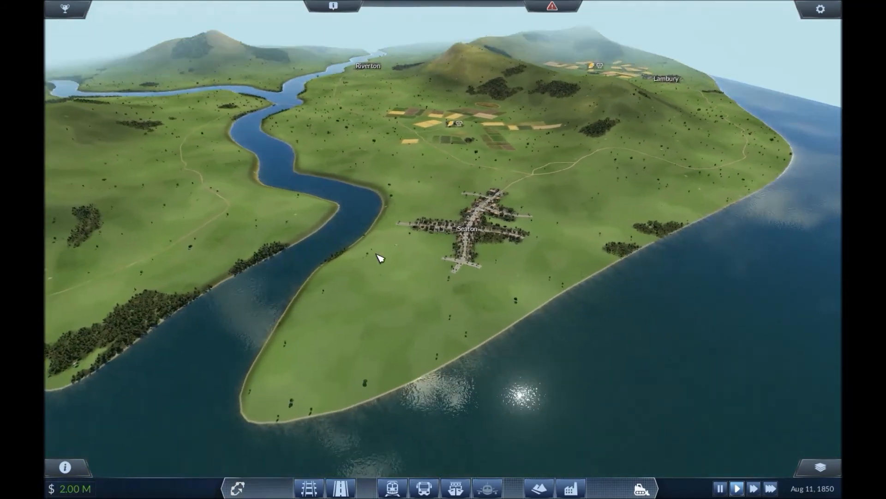
scroll(378, 258, "up", 5)
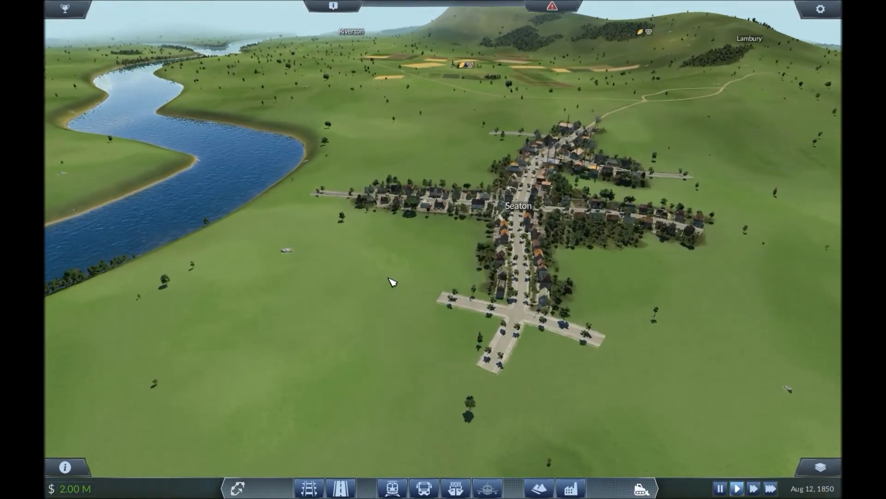
scroll(392, 282, "up", 3)
scroll(391, 281, "up", 3)
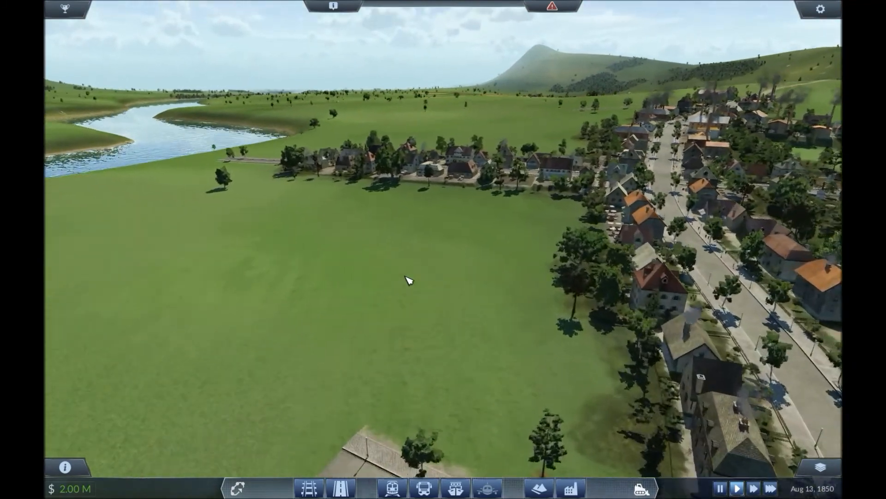
scroll(409, 277, "down", 2)
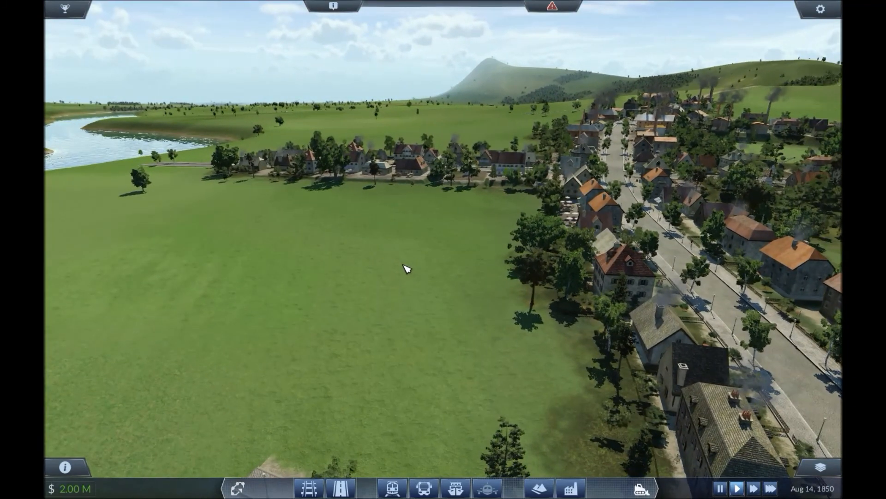
scroll(404, 267, "down", 2)
scroll(400, 273, "down", 2)
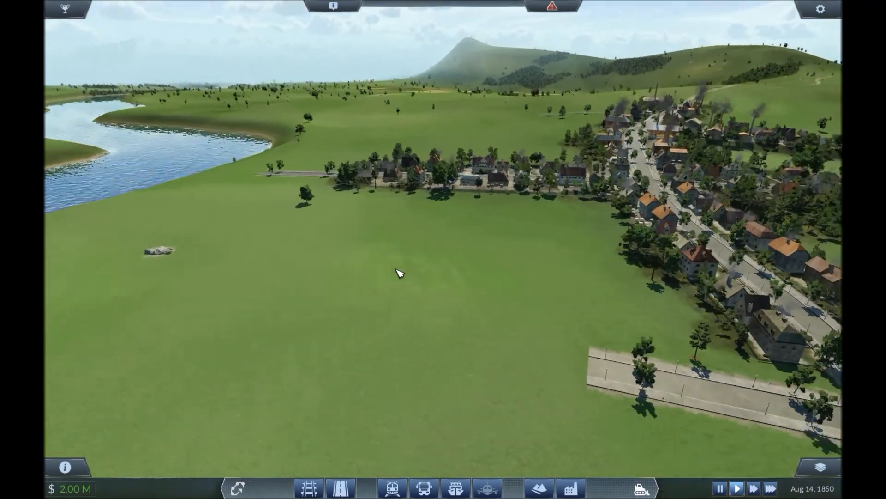
scroll(398, 273, "down", 6)
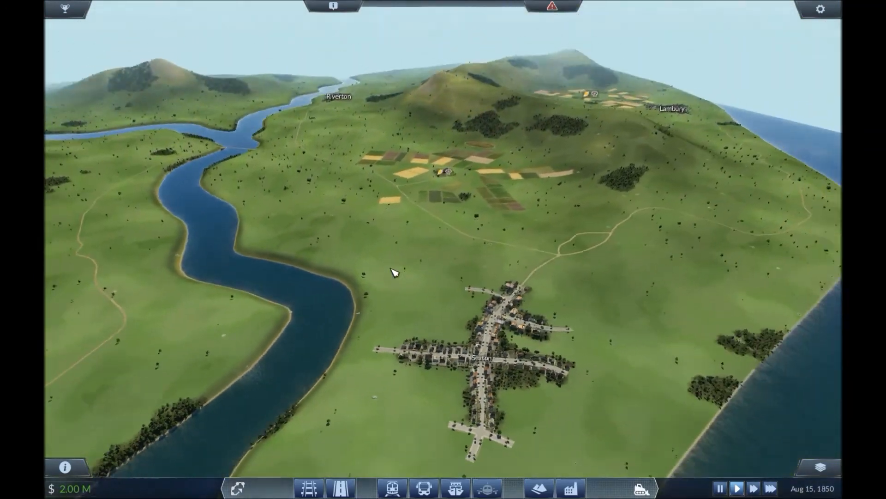
- Review the whole map from above the bay, including the near shore along the map edge
scroll(395, 273, "down", 10)
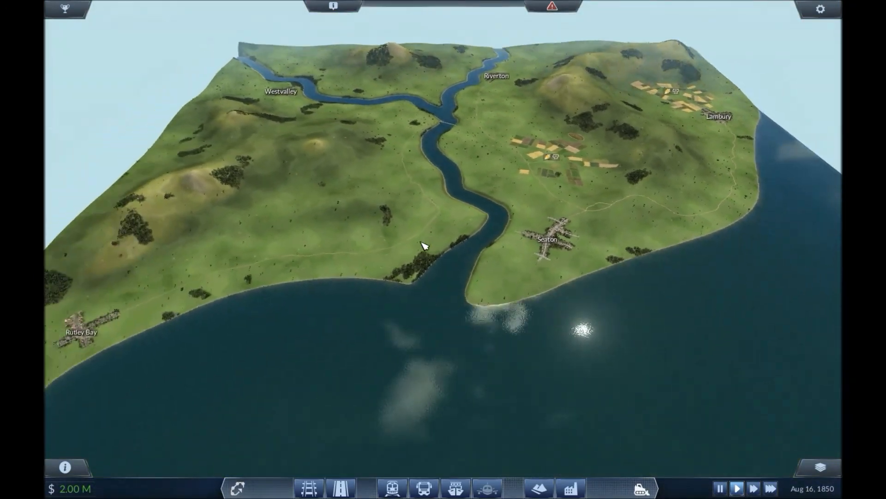
scroll(428, 245, "down", 3)
scroll(429, 245, "down", 3)
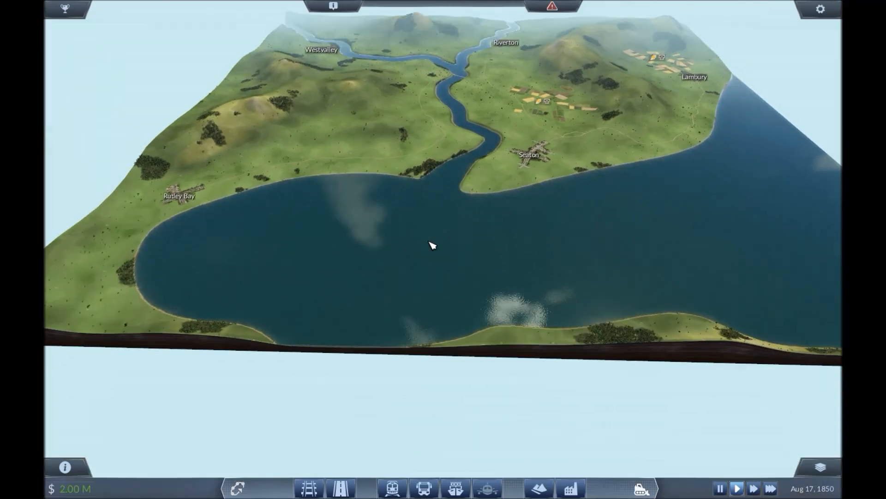
scroll(418, 245, "up", 6)
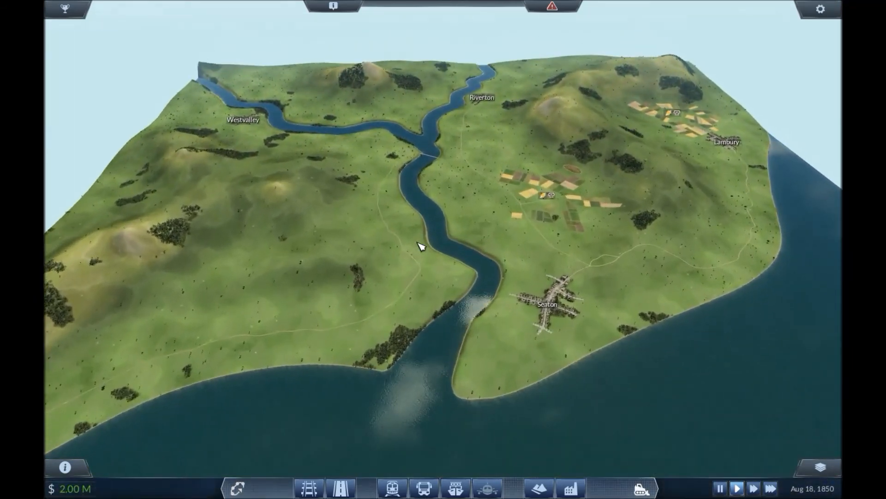
scroll(421, 246, "down", 5)
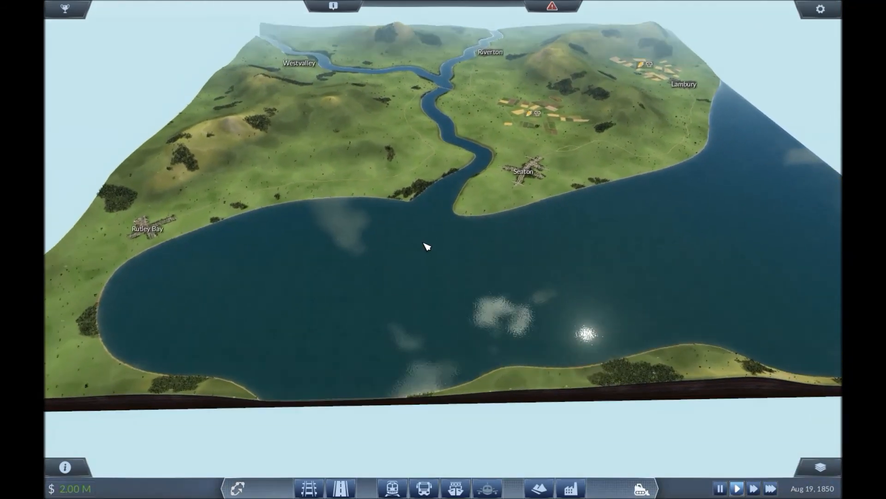
scroll(427, 246, "up", 3)
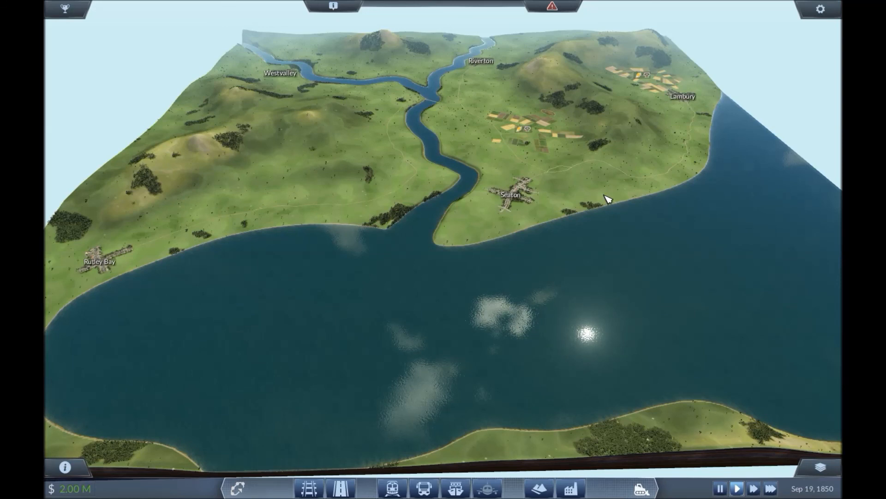
- Examine the town of Rutley Bay and the curved shore around it up close
key("a")
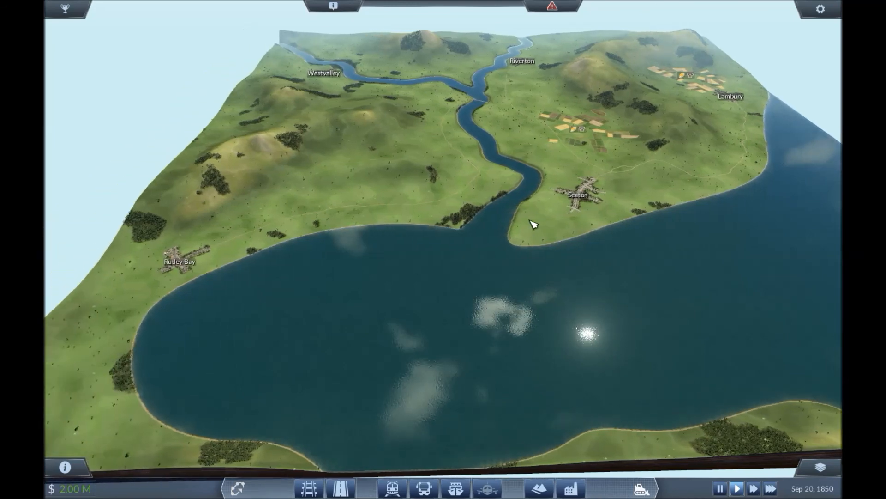
scroll(534, 224, "down", 3)
scroll(406, 228, "up", 6)
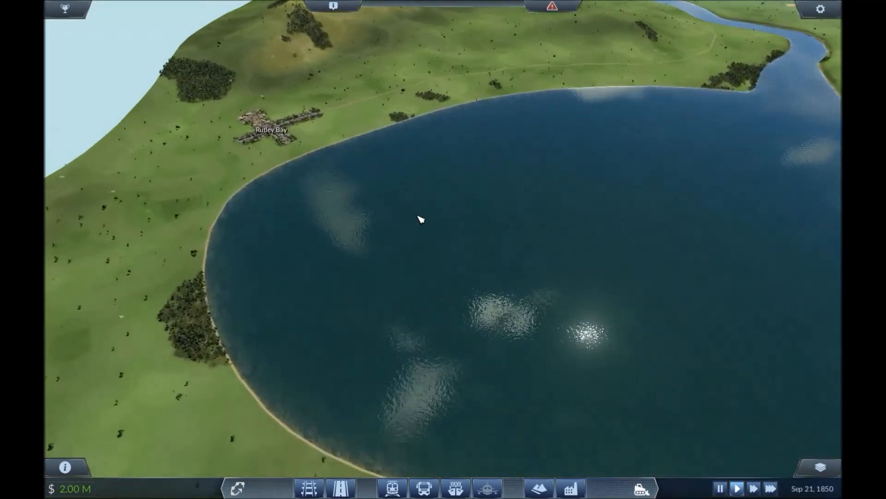
key("w")
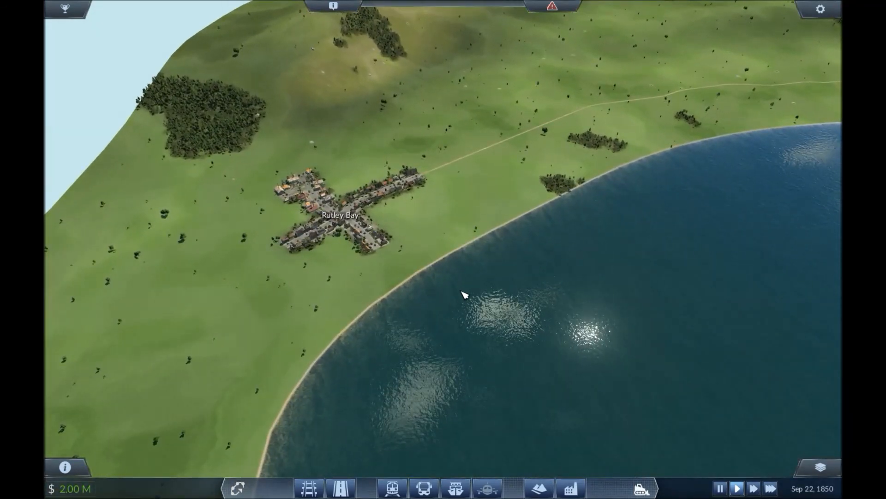
key("d")
scroll(424, 292, "down", 6)
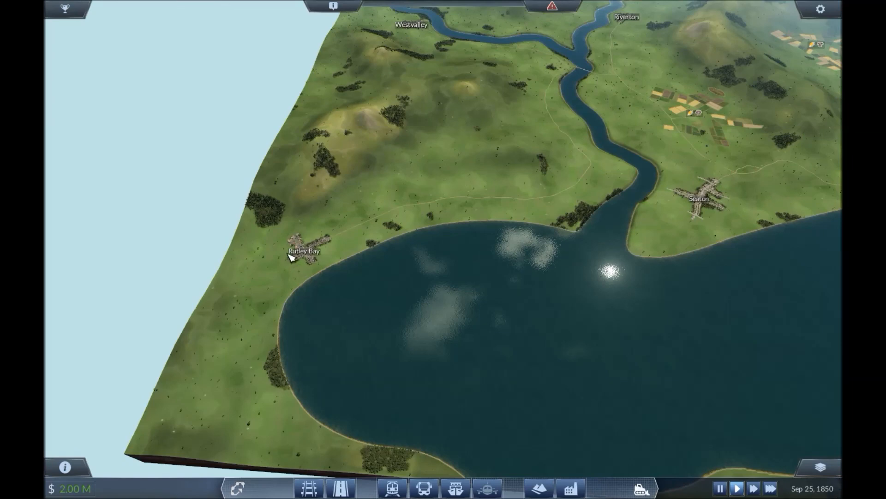
- Check Seaton and the tip of land between the river mouth and the sea
key("d")
key("a")
scroll(414, 268, "up", 2)
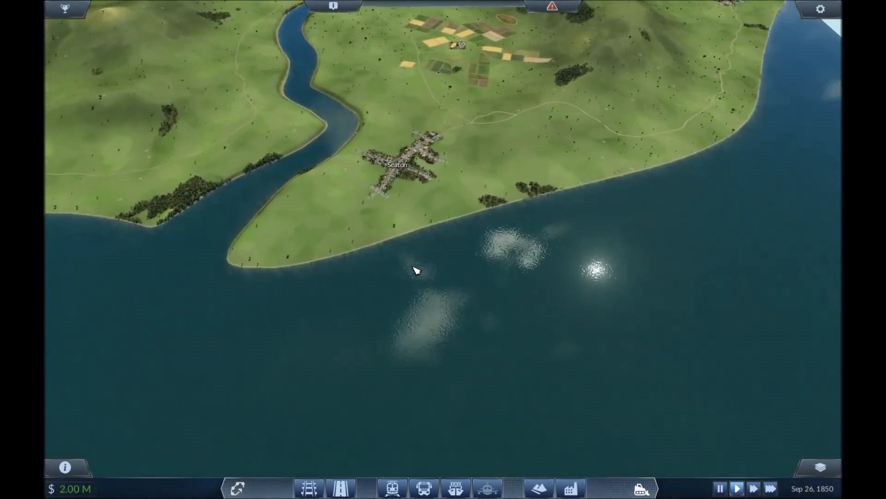
scroll(414, 268, "up", 3)
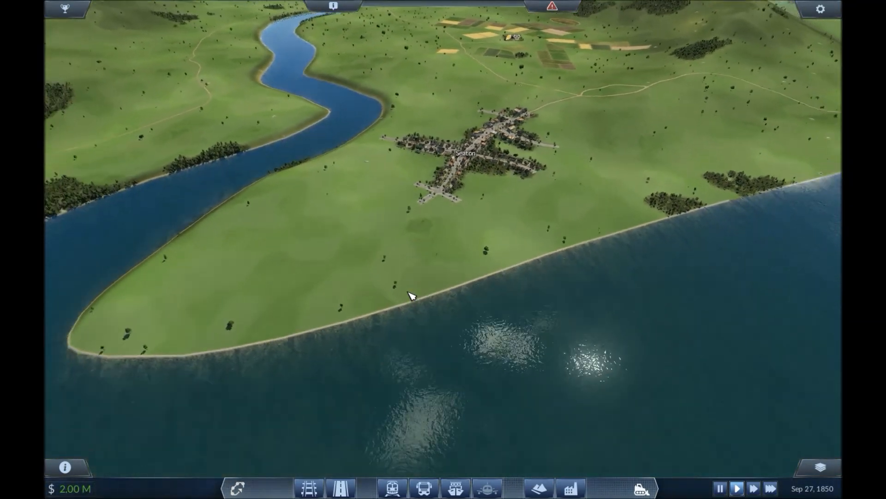
- Examine the river fork with its bridge and the western river arm around Westvalley up to the map corner
scroll(433, 287, "down", 5)
key("d")
key("w")
key("a")
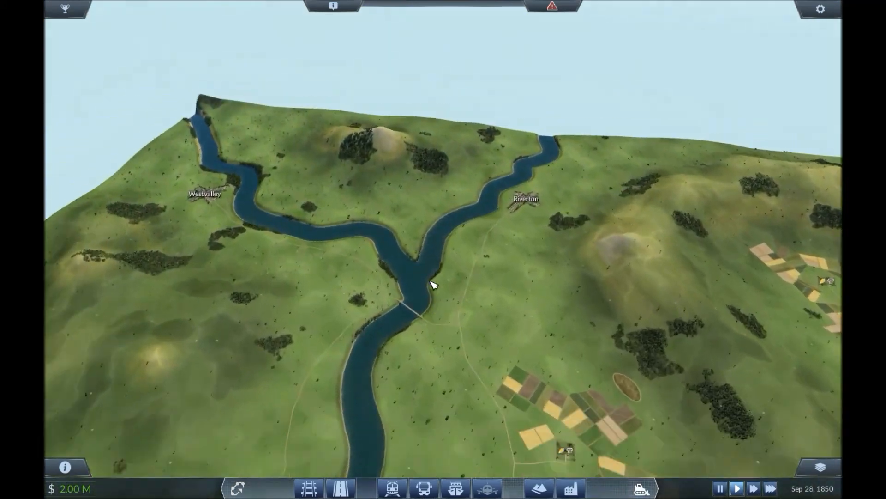
key("a")
scroll(433, 285, "up", 3)
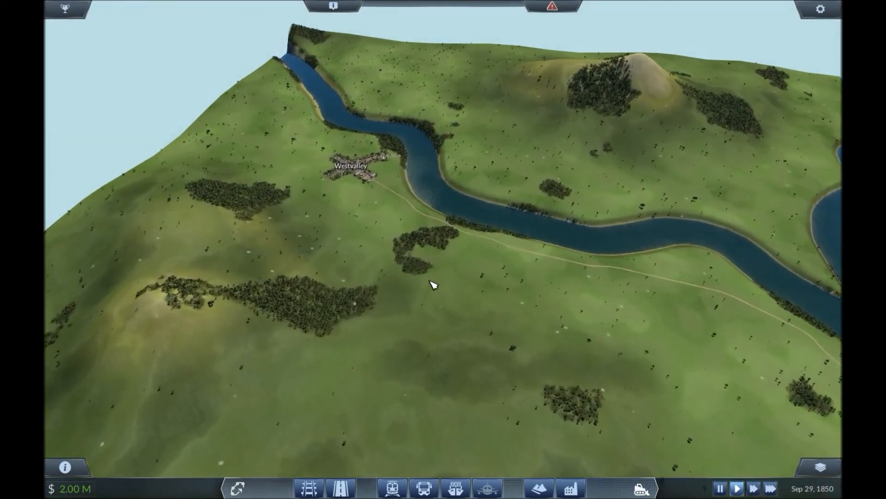
scroll(433, 284, "up", 3)
scroll(372, 266, "down", 5)
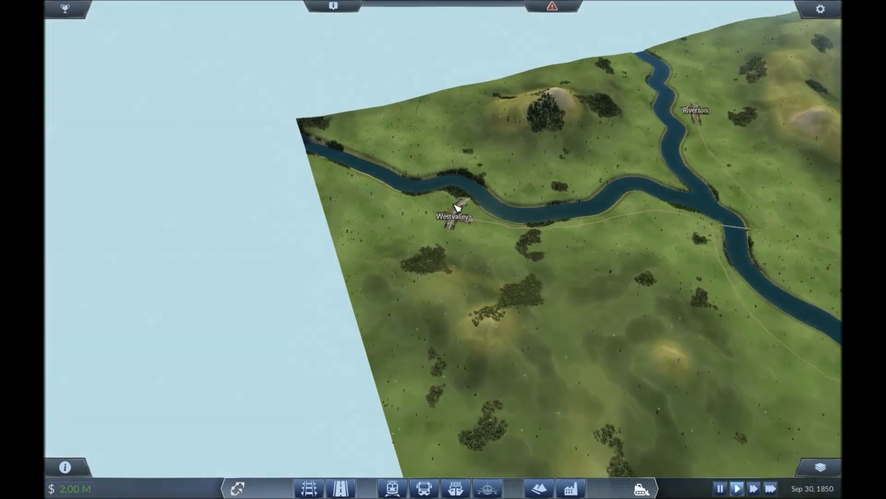
- Review the finished map once more, from the river fork and Riverton down to the open bay
key("d")
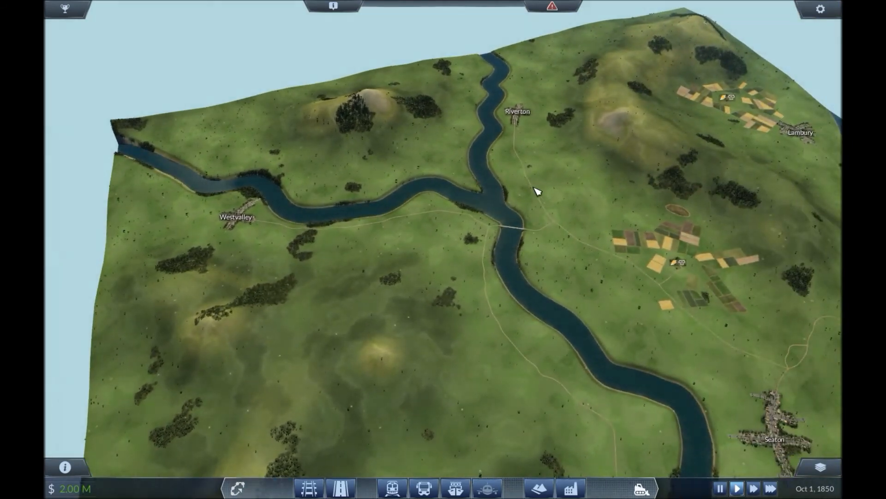
scroll(532, 188, "down", 5)
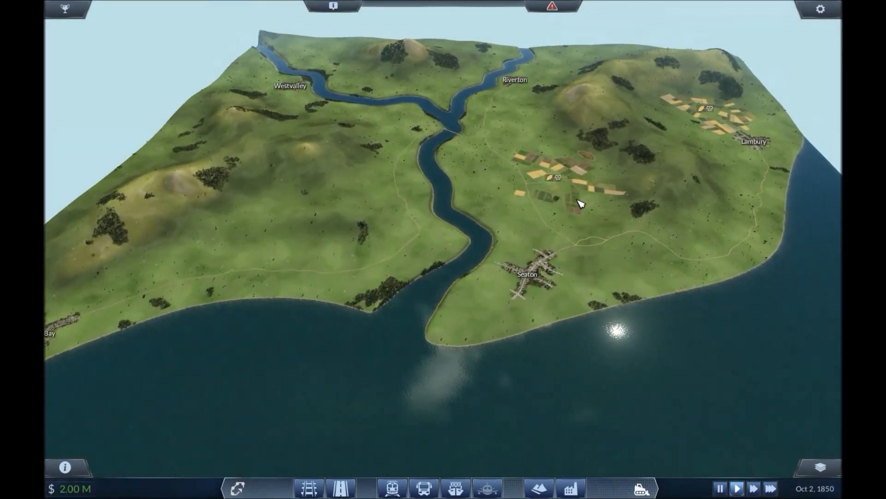
scroll(580, 203, "down", 3)
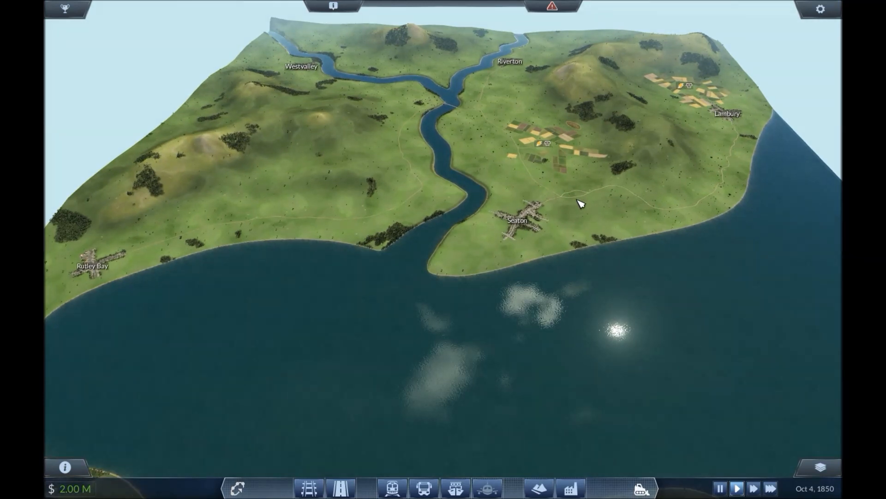
scroll(580, 203, "down", 2)
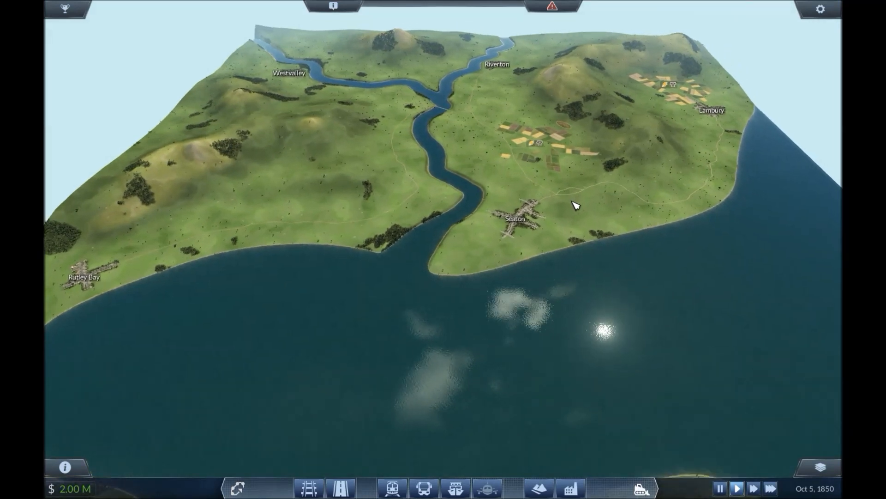